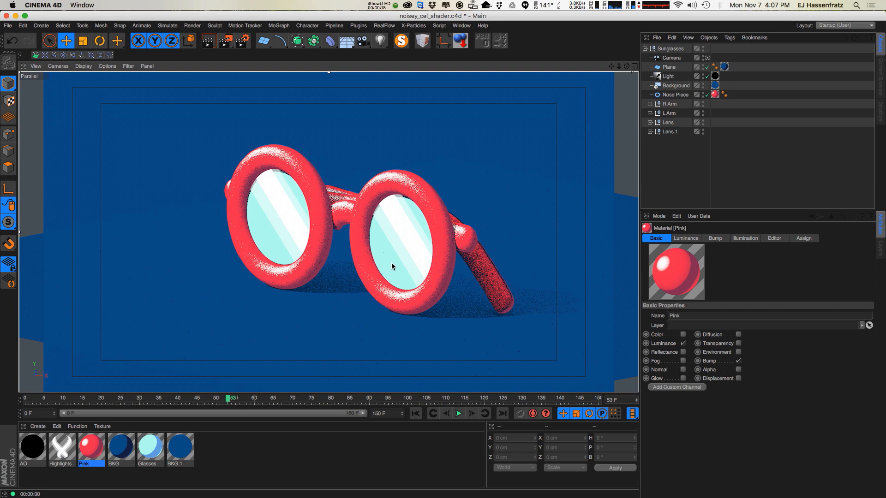
# Start a new empty scene.
pyautogui.keyDown('alt'); pyautogui.moveTo(398, 271); pyautogui.dragTo(463, 263); pyautogui.keyUp('alt')
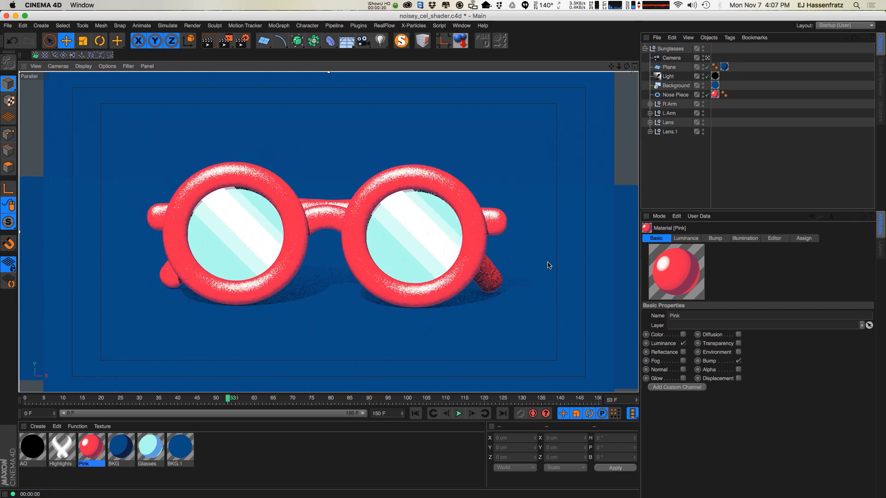
pyautogui.click(8, 25)
pyautogui.click(19, 41)
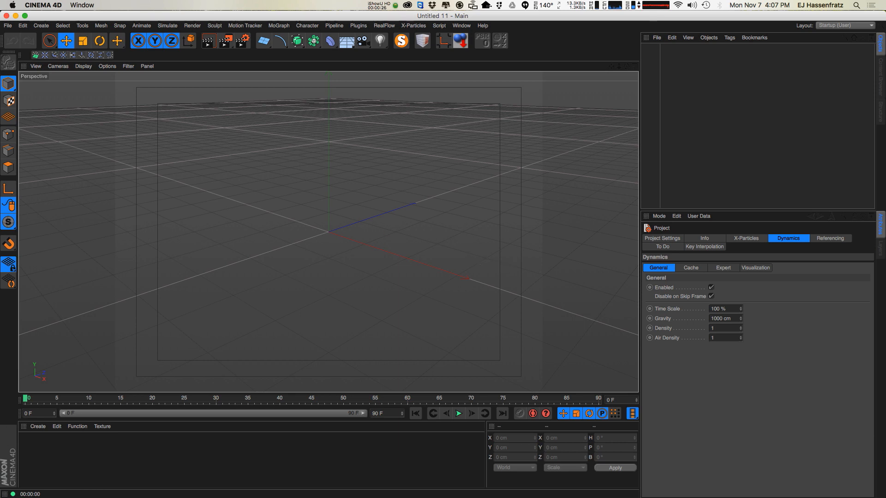
# Load the Sunglasses model from the Eyedesyn Sketch & Toon Pack V.04 Models presets in the Content Browser.
pyautogui.moveTo(0, 138); pyautogui.dragTo(301, 39)
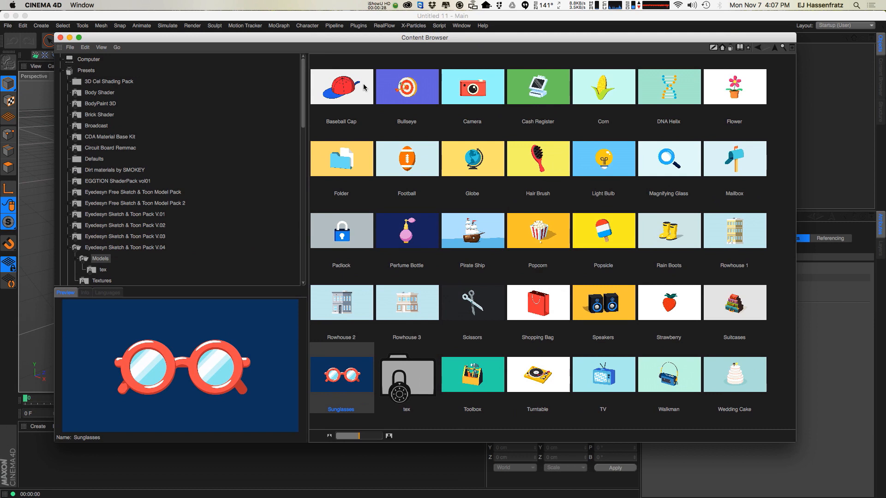
pyautogui.click(169, 249)
pyautogui.click(100, 259)
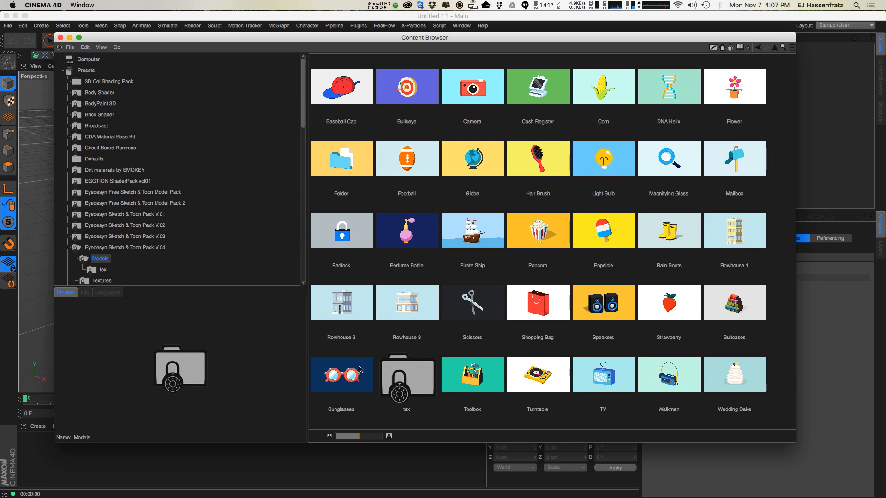
pyautogui.click(346, 376)
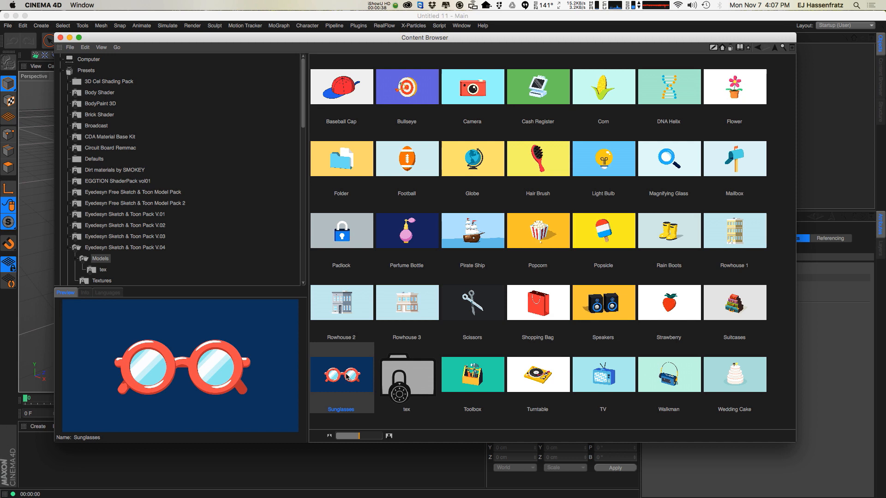
pyautogui.doubleClick(346, 376)
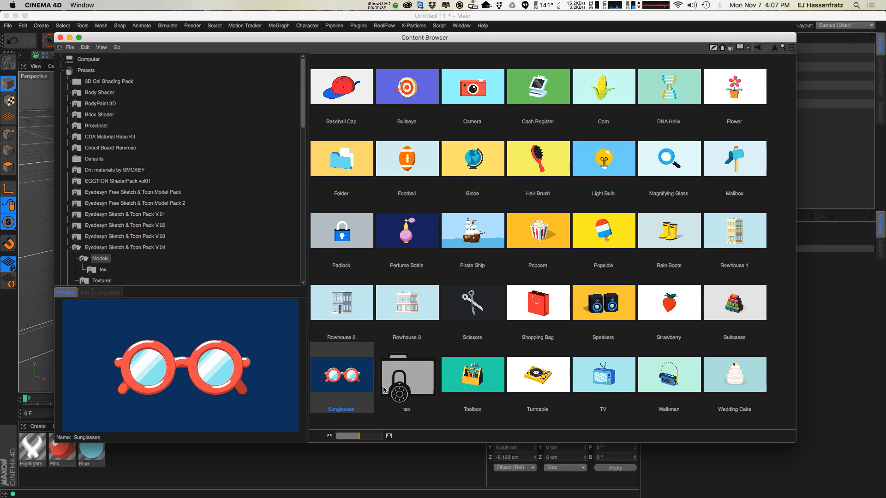
pyautogui.click(60, 37)
# Look through the scene camera and add an Interactive Render Region stretched to cover the camera frame.
pyautogui.click(713, 59)
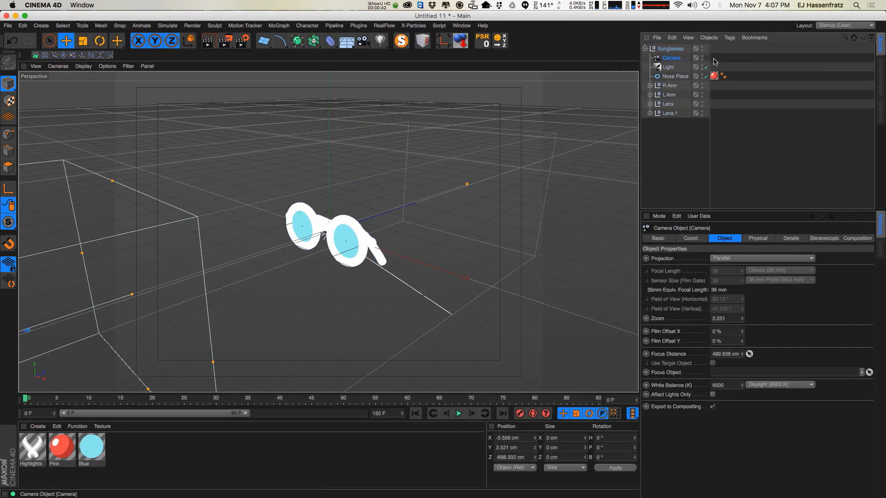
pyautogui.click(707, 58)
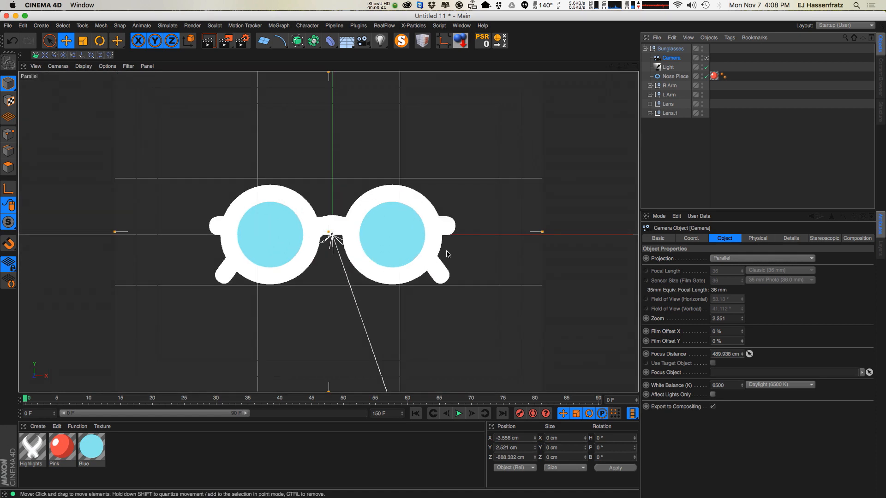
pyautogui.click(225, 40)
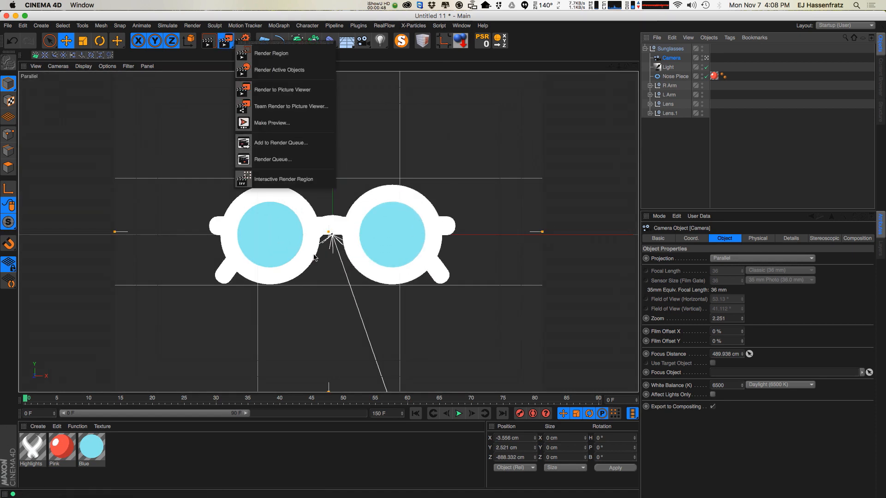
pyautogui.click(283, 179)
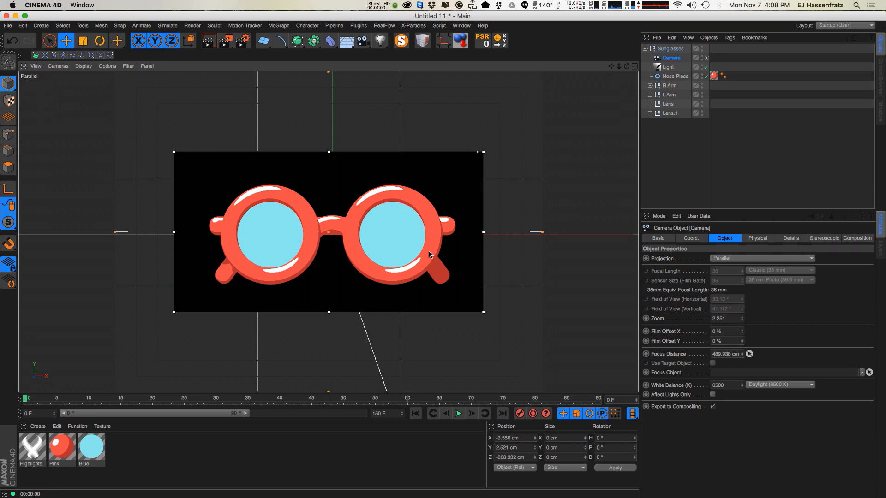
pyautogui.moveTo(173, 152); pyautogui.dragTo(113, 72)
pyautogui.moveTo(483, 312); pyautogui.dragTo(543, 392)
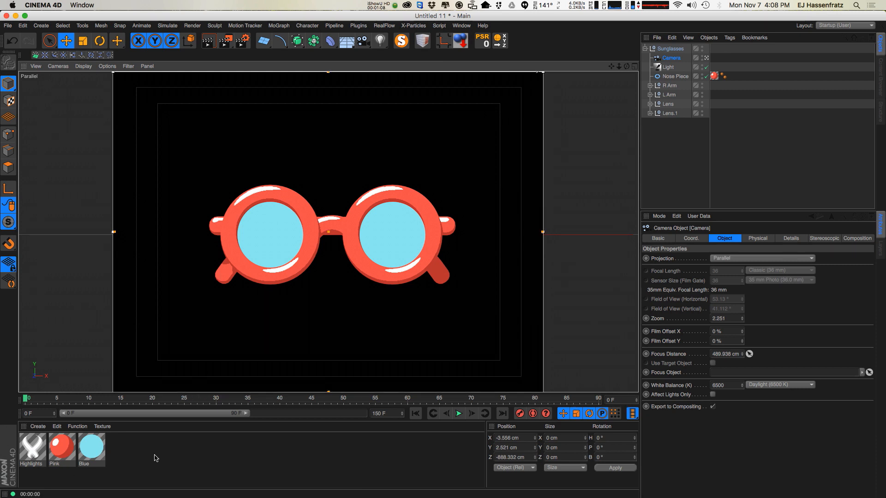
# Open the Pink material and clear the texture from its Luminance channel.
pyautogui.doubleClick(62, 450)
pyautogui.click(161, 178)
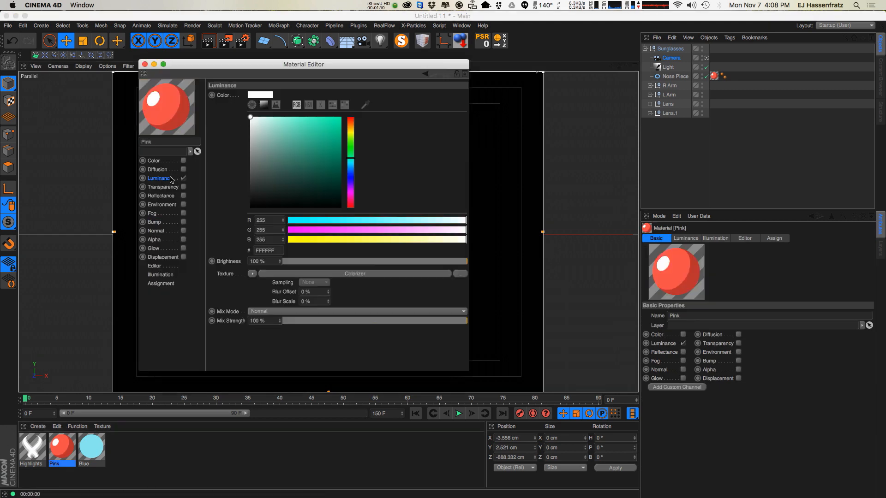
pyautogui.click(252, 274)
pyautogui.click(263, 283)
pyautogui.moveTo(229, 69); pyautogui.dragTo(599, 132)
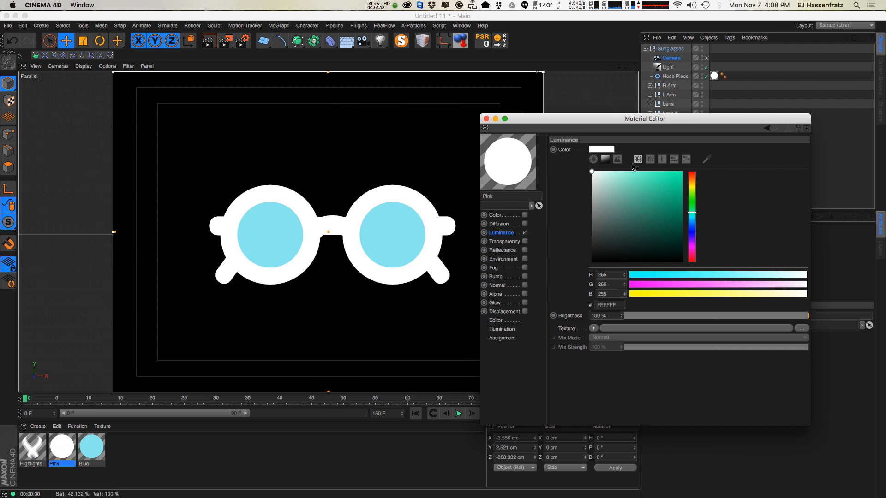
# Delete the scene's Light object.
pyautogui.click(665, 68)
pyautogui.press('Delete')
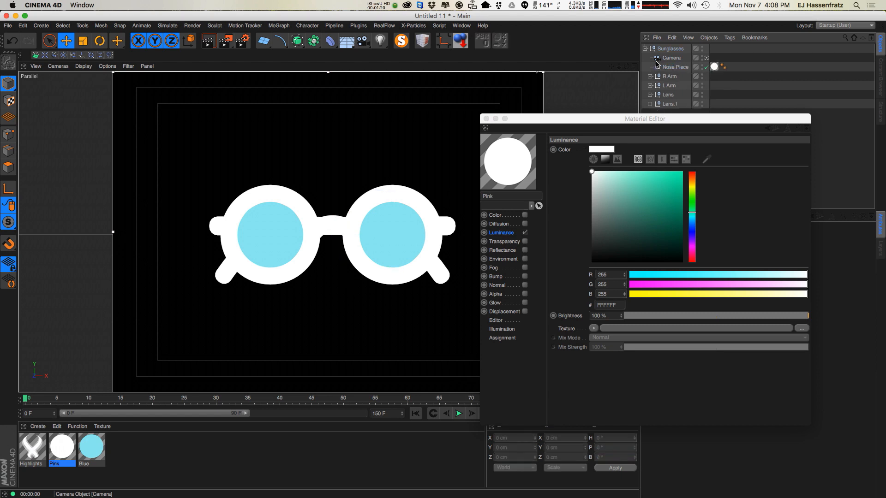
pyautogui.moveTo(755, 119); pyautogui.dragTo(670, 96)
pyautogui.click(679, 59)
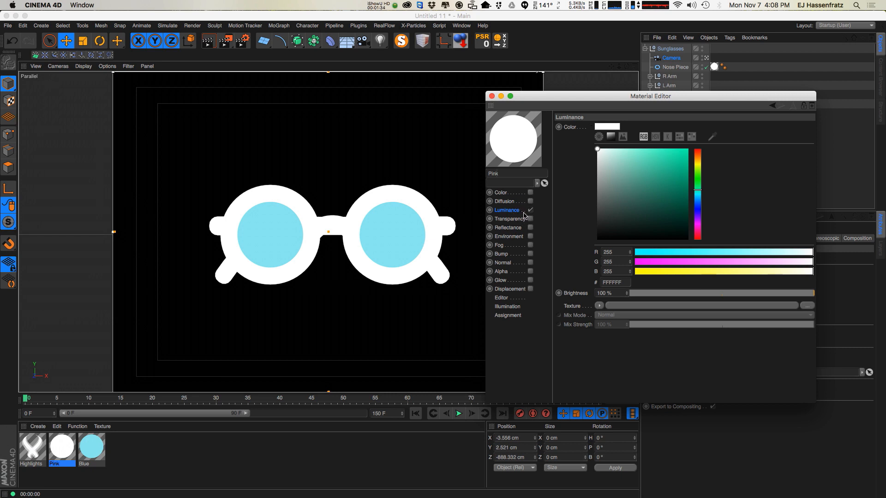
# Load a Sketch and Toon Cel shader into the Pink material's Luminance texture and open it.
pyautogui.click(599, 306)
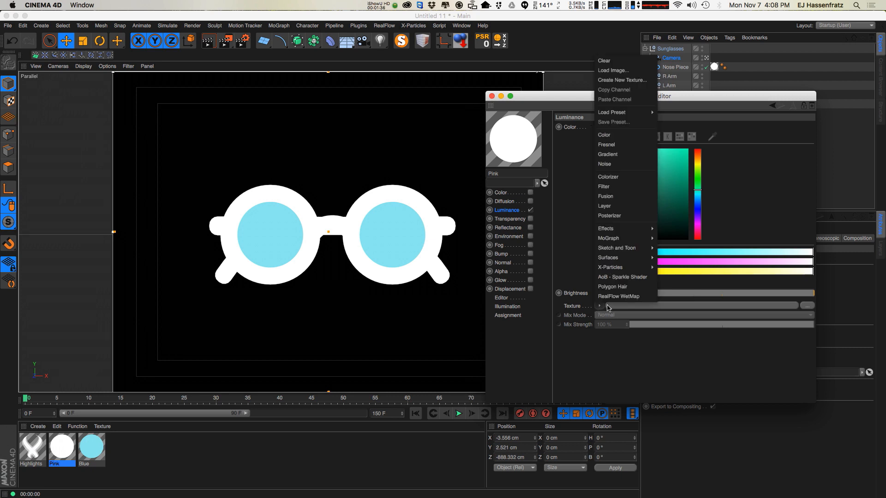
pyautogui.moveTo(627, 250)
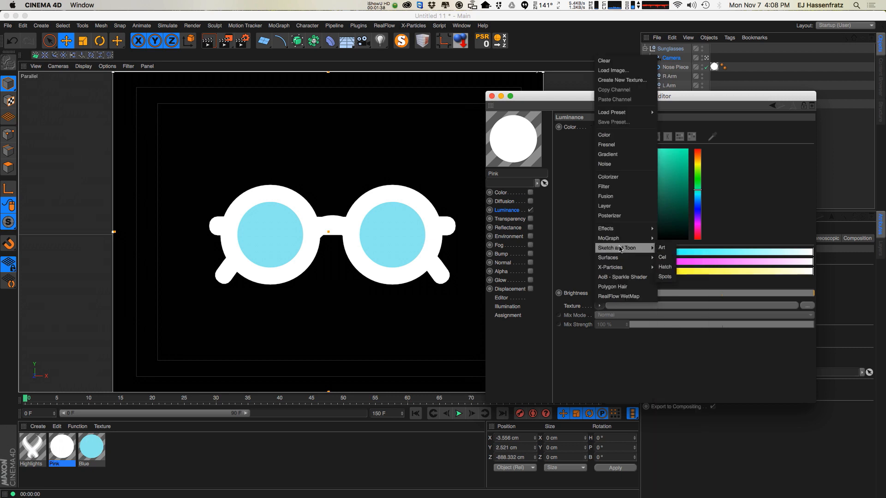
pyautogui.click(663, 258)
pyautogui.click(675, 305)
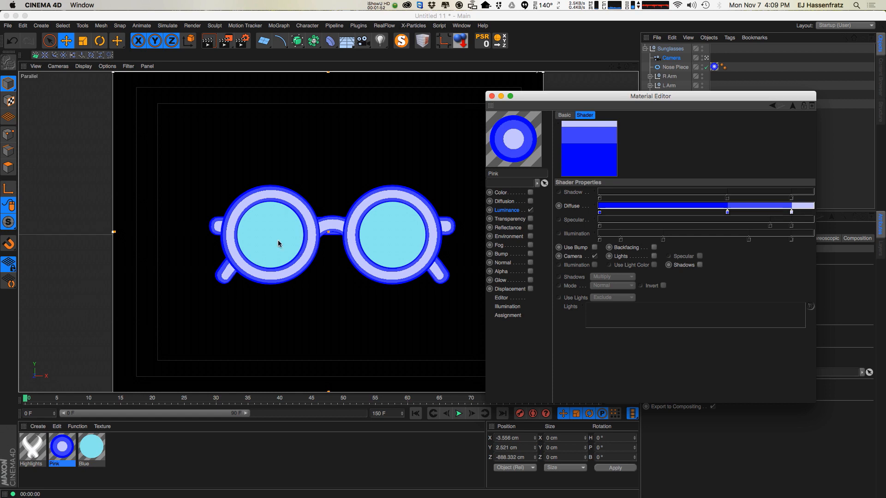
# In the Cel shader, turn off Camera shading and turn on Lights.
pyautogui.click(595, 257)
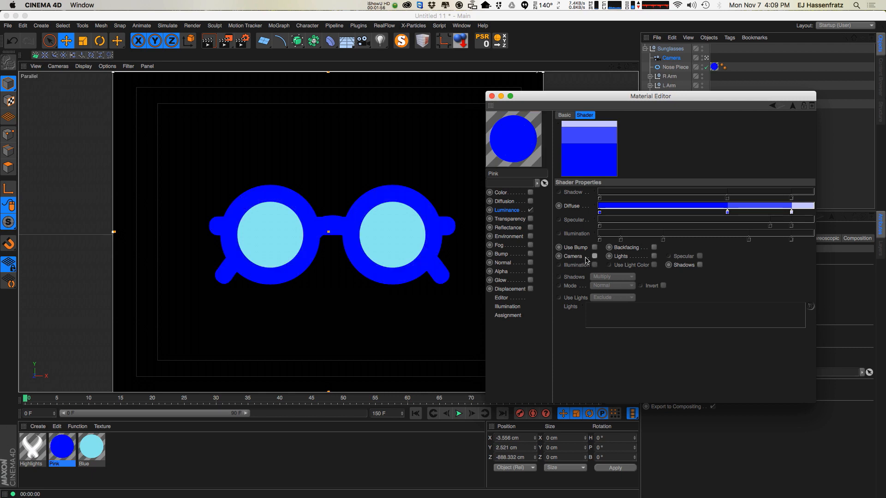
pyautogui.click(654, 256)
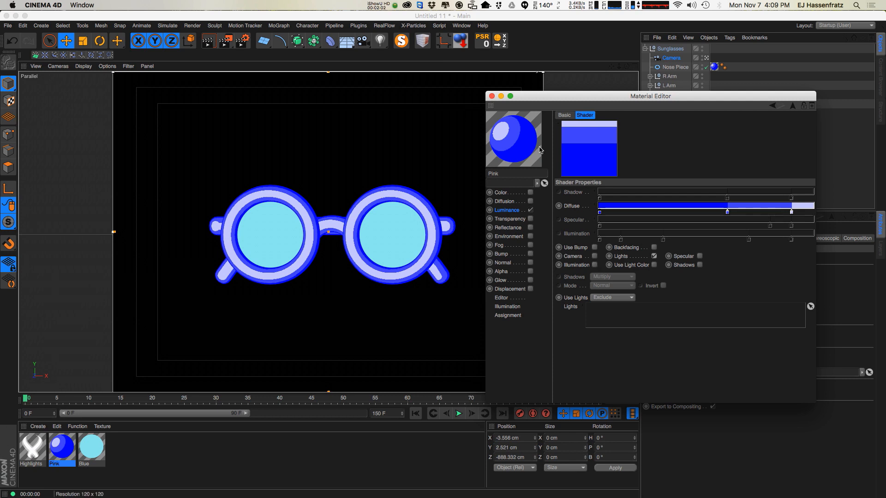
pyautogui.moveTo(569, 101); pyautogui.dragTo(0, 157)
# Add an Infinite Light and set its shadow type to Raytraced (Hard).
pyautogui.click(380, 41)
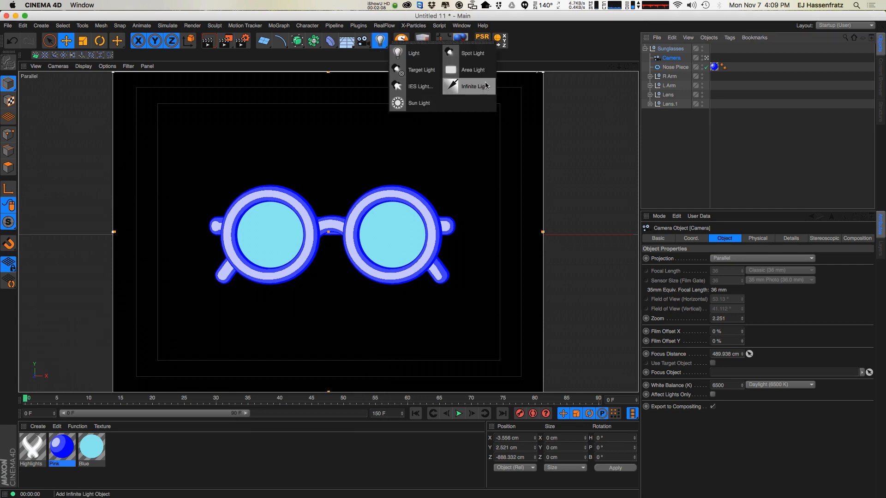
pyautogui.click(473, 89)
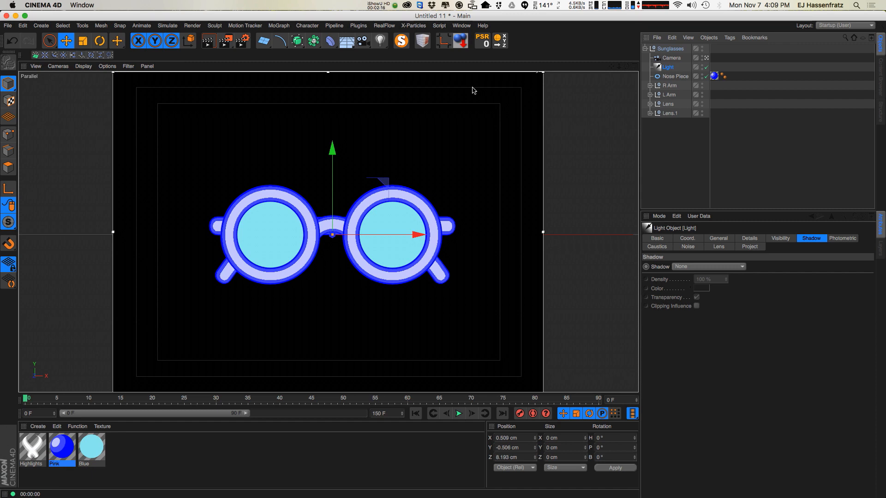
pyautogui.click(709, 267)
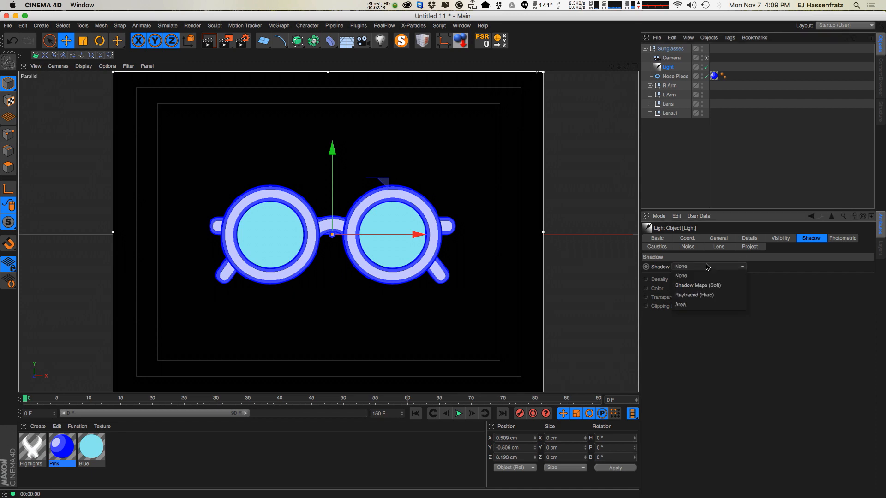
pyautogui.click(718, 296)
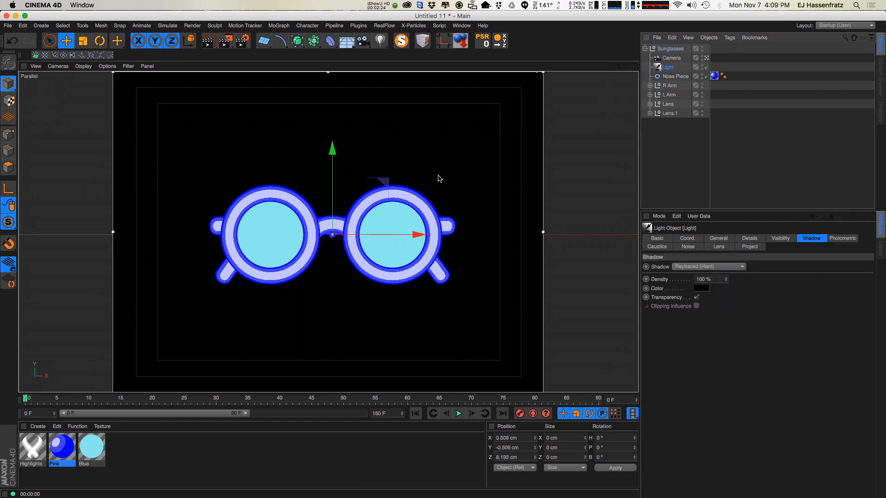
# Move the infinite light above the glasses and rotate it to angle the lighting.
pyautogui.click(718, 238)
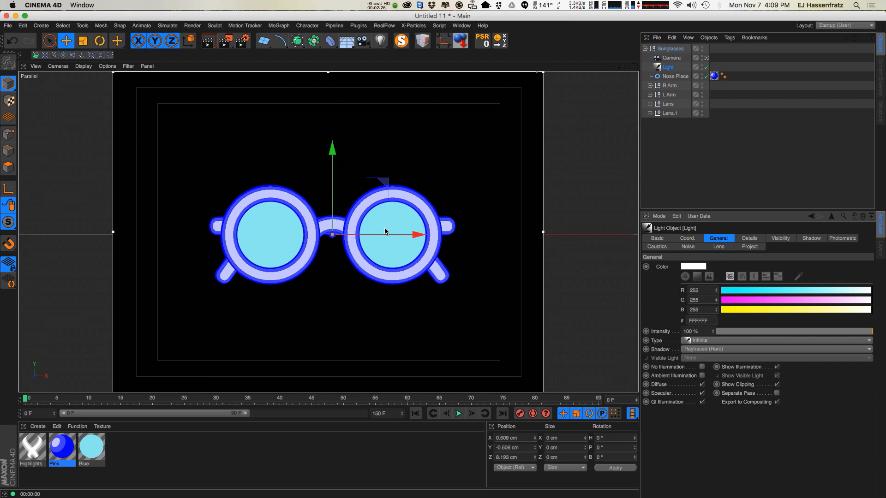
pyautogui.moveTo(373, 209)
pyautogui.mouseDown()
pyautogui.moveTo(312, 188)
pyautogui.moveTo(394, 143)
pyautogui.moveTo(400, 150)
pyautogui.moveTo(379, 162)
pyautogui.mouseUp()
pyautogui.press('r')
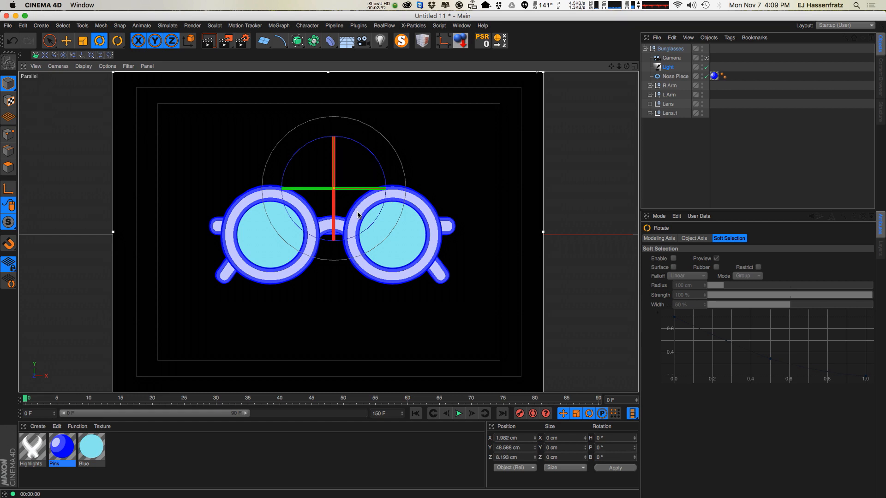
pyautogui.moveTo(352, 220)
pyautogui.mouseDown()
pyautogui.moveTo(326, 202)
pyautogui.moveTo(329, 214)
pyautogui.moveTo(330, 202)
pyautogui.moveTo(354, 205)
pyautogui.moveTo(333, 214)
pyautogui.moveTo(336, 191)
pyautogui.moveTo(356, 213)
pyautogui.mouseUp()
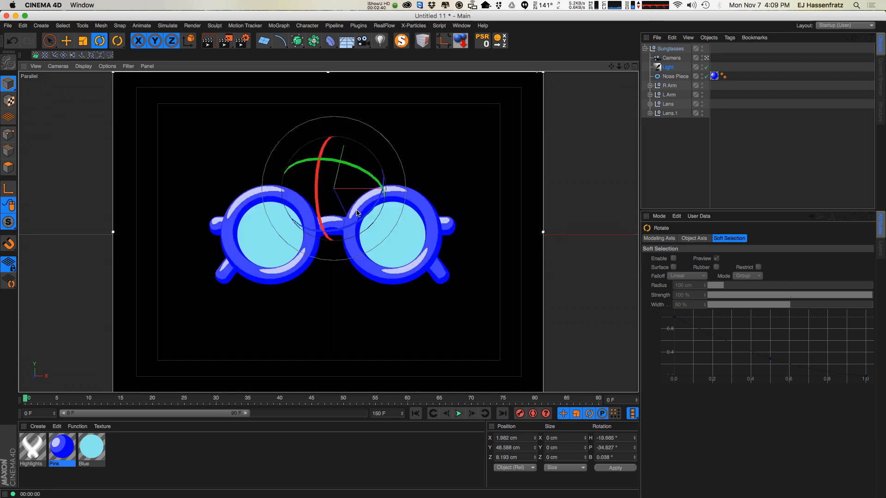
pyautogui.press('e')
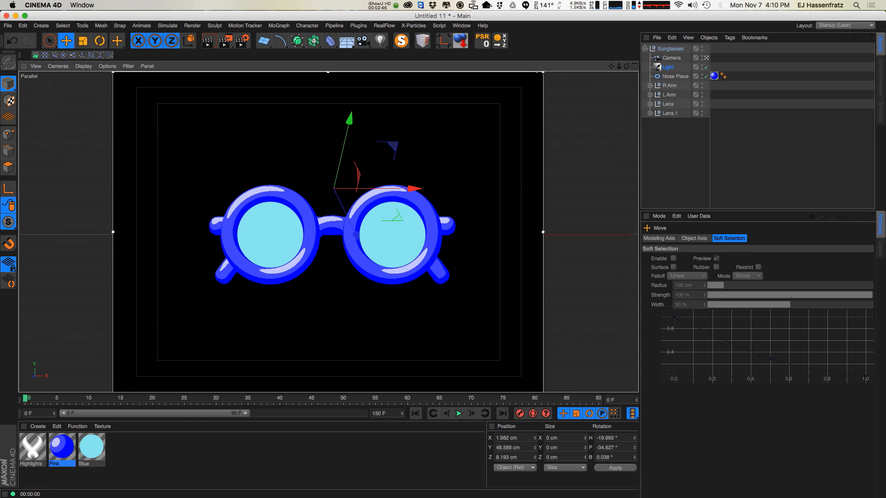
# Set the Cel shader's darkest Diffuse gradient knot to dark red #88003B.
pyautogui.doubleClick(62, 447)
pyautogui.moveTo(325, 198); pyautogui.dragTo(648, 135)
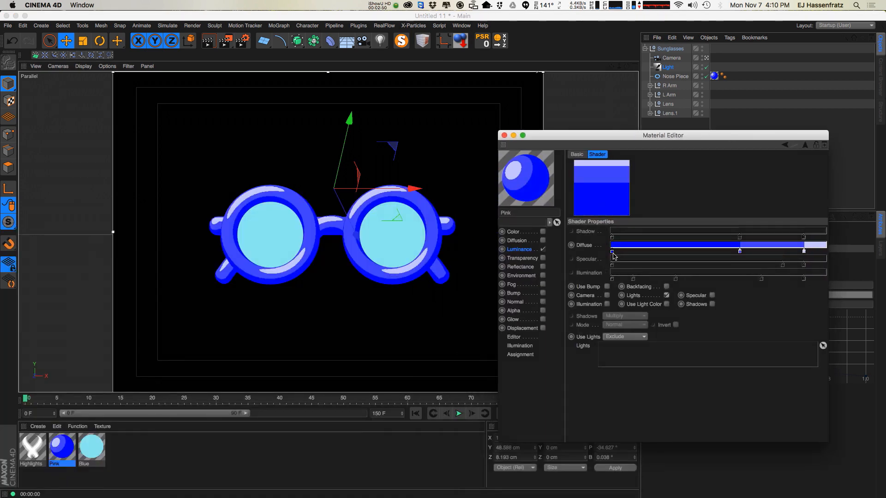
pyautogui.click(804, 252)
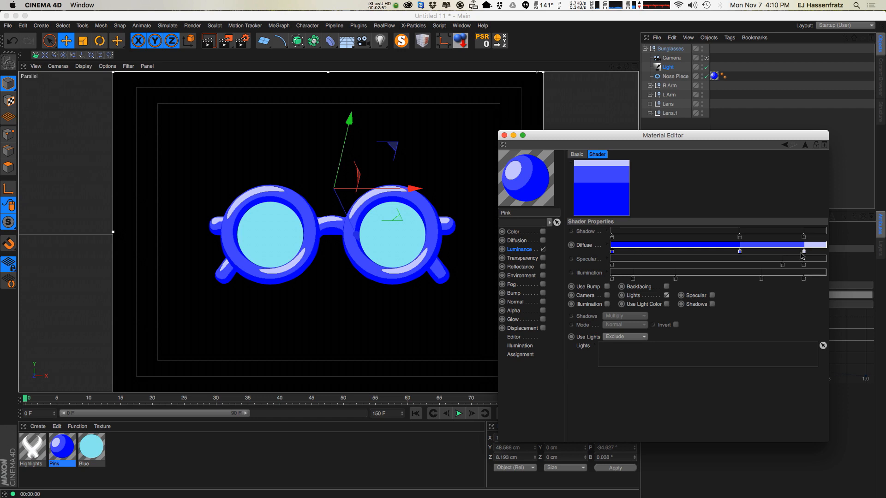
pyautogui.doubleClick(613, 252)
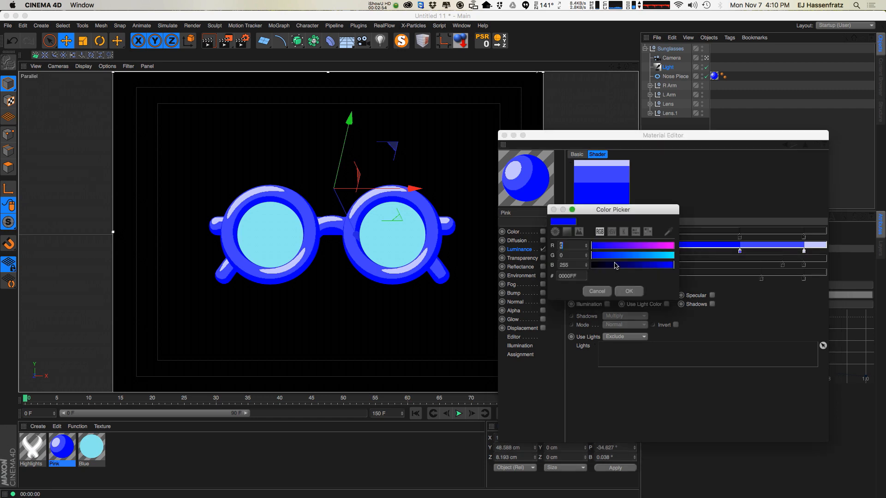
pyautogui.click(567, 231)
pyautogui.moveTo(615, 264); pyautogui.dragTo(633, 283)
pyautogui.moveTo(654, 316); pyautogui.dragTo(654, 328)
pyautogui.moveTo(635, 287); pyautogui.dragTo(638, 278)
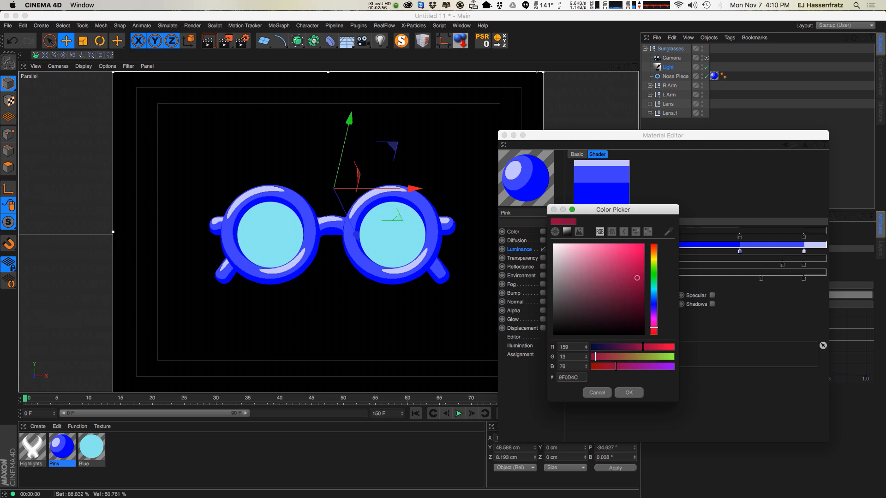
pyautogui.click(629, 393)
# Reposition the middle Diffuse knot and set its colour to bright pink.
pyautogui.moveTo(740, 252); pyautogui.dragTo(737, 273)
pyautogui.doubleClick(695, 251)
pyautogui.click(712, 343)
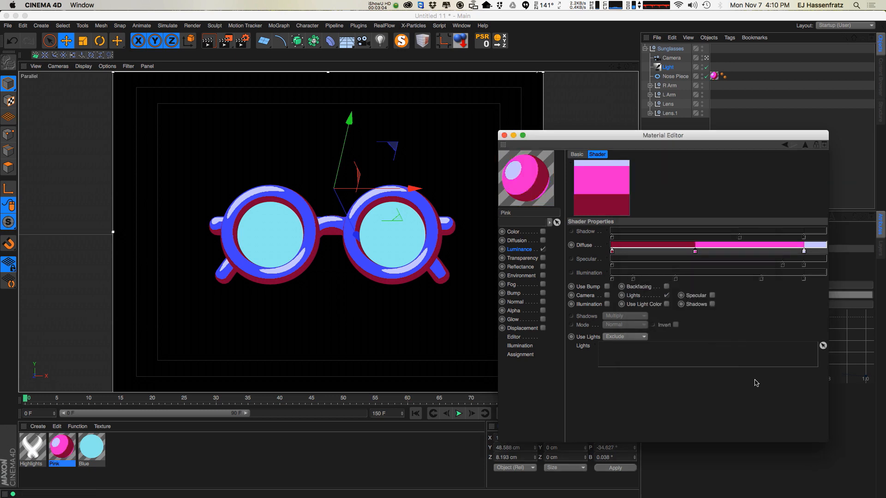
# Set the lightest Diffuse gradient knot to pale pink #F5C1FF.
pyautogui.doubleClick(804, 252)
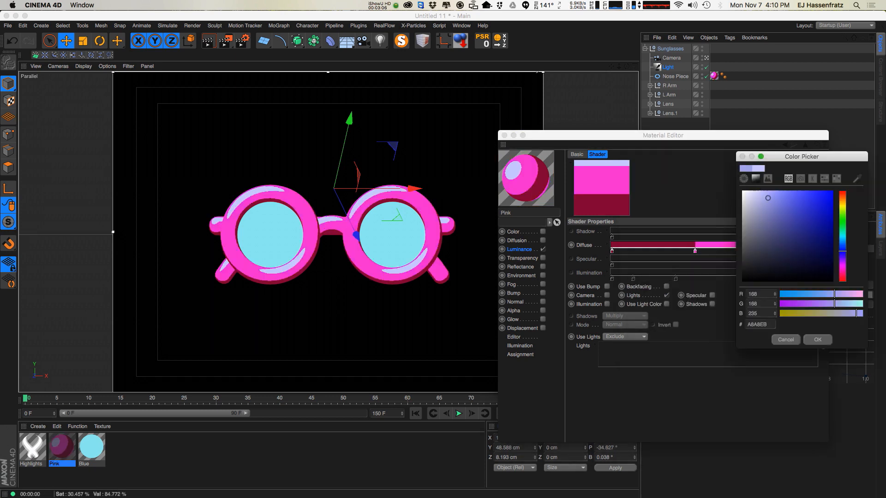
pyautogui.moveTo(843, 265); pyautogui.dragTo(842, 264)
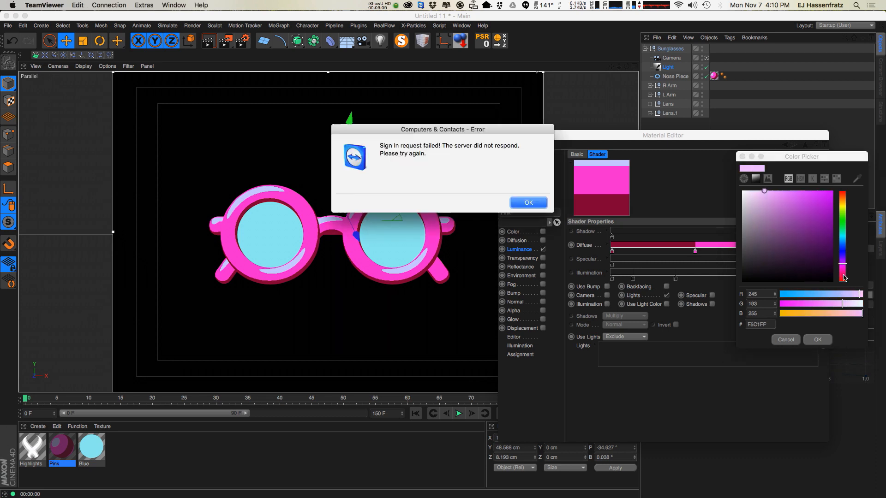
pyautogui.click(529, 203)
pyautogui.click(817, 340)
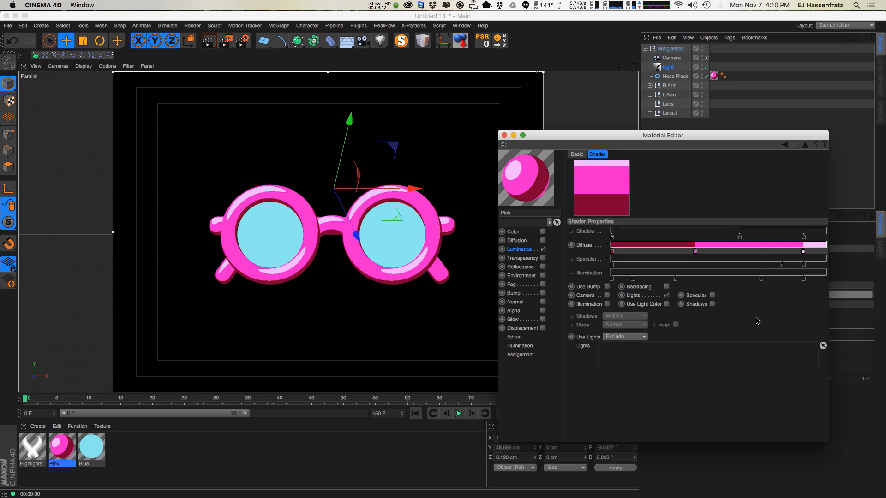
# Change the middle Diffuse gradient knot's colour to a redder pink.
pyautogui.doubleClick(695, 252)
pyautogui.click(736, 277)
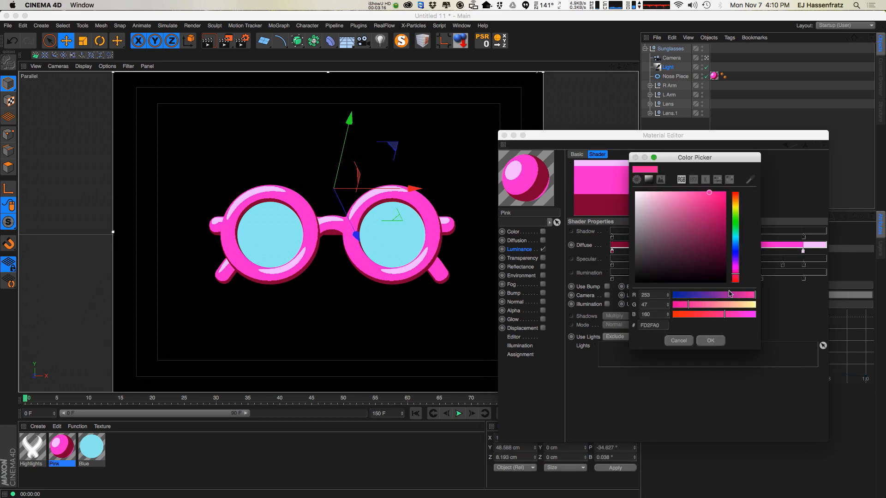
pyautogui.click(711, 342)
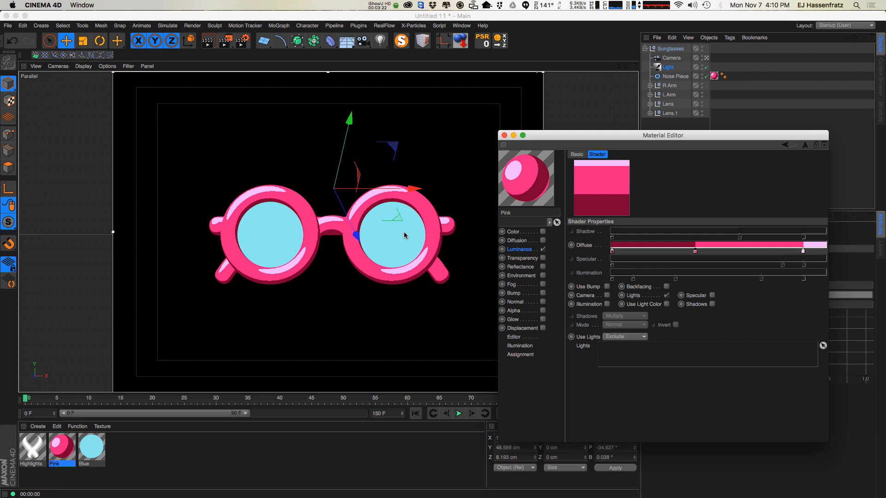
# Load a Noise texture into the Pink material's Bump channel and enable the Bump channel.
pyautogui.moveTo(588, 140); pyautogui.dragTo(585, 136)
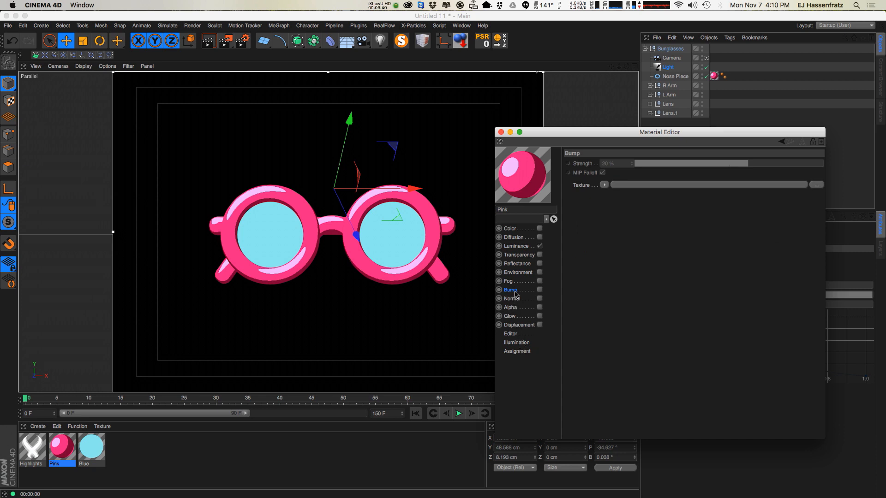
pyautogui.click(604, 184)
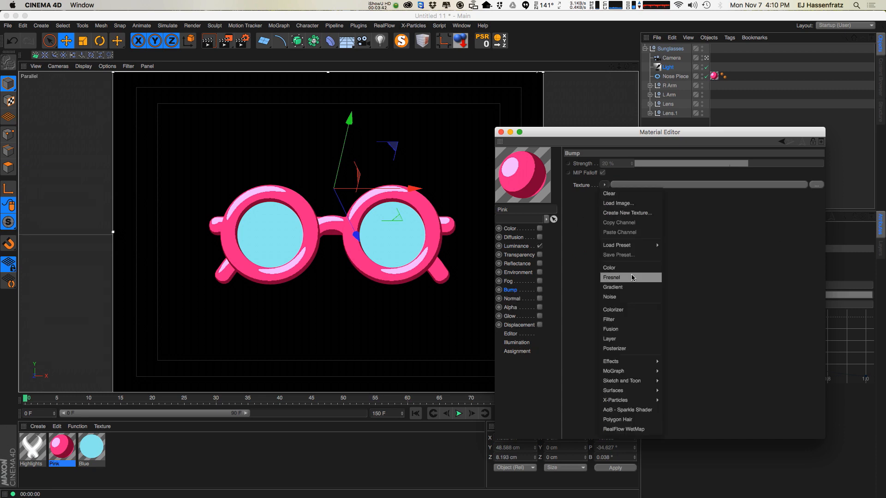
pyautogui.click(620, 298)
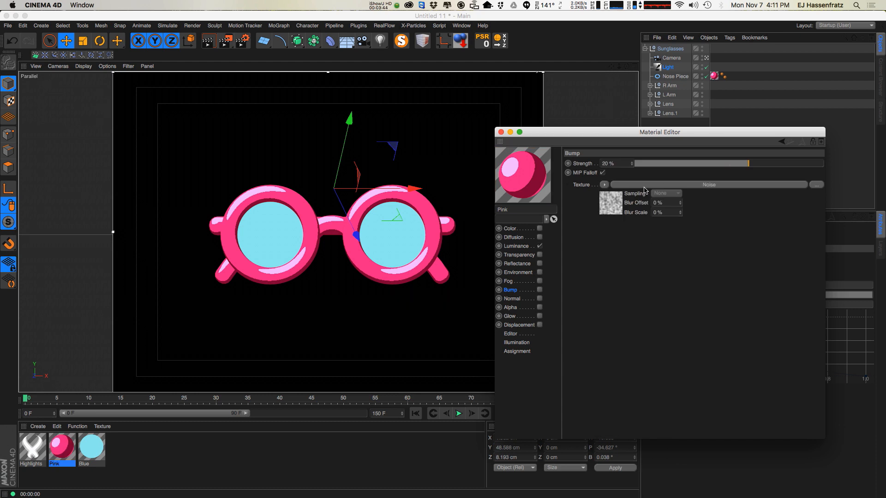
pyautogui.click(540, 290)
# Open the Luminance Cel shader and turn on its Use Bump option.
pyautogui.click(516, 247)
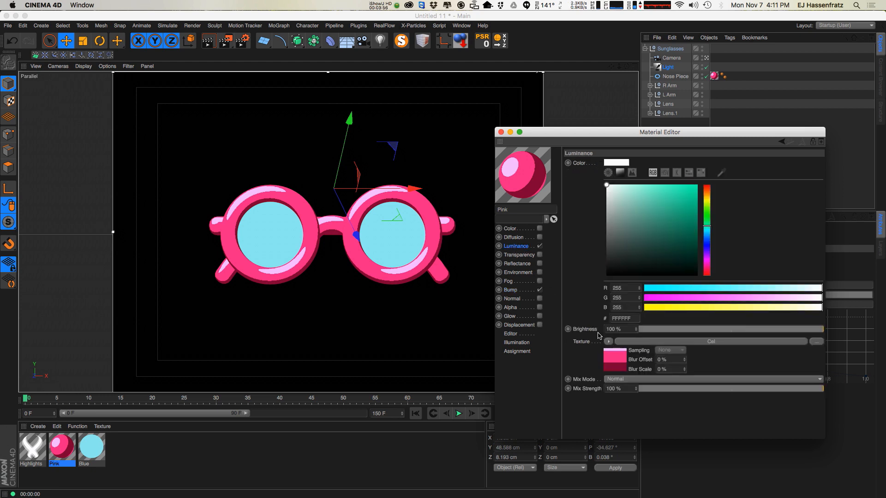
pyautogui.click(635, 343)
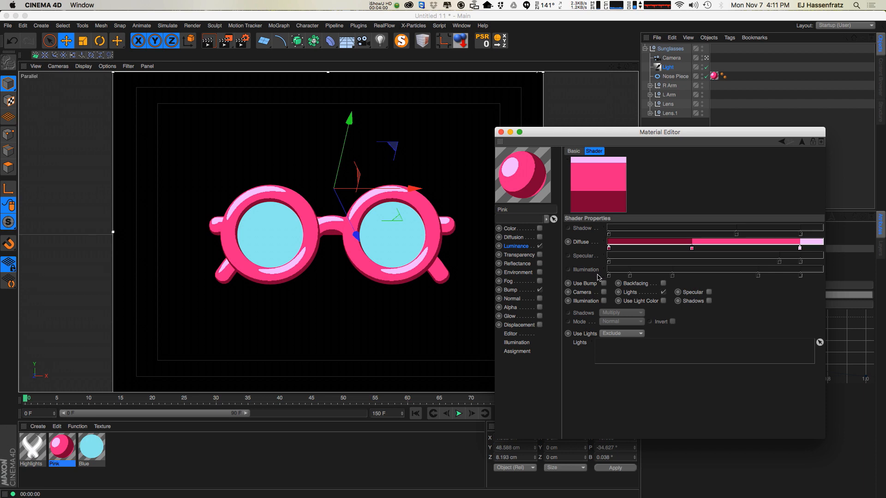
pyautogui.click(583, 284)
pyautogui.click(604, 284)
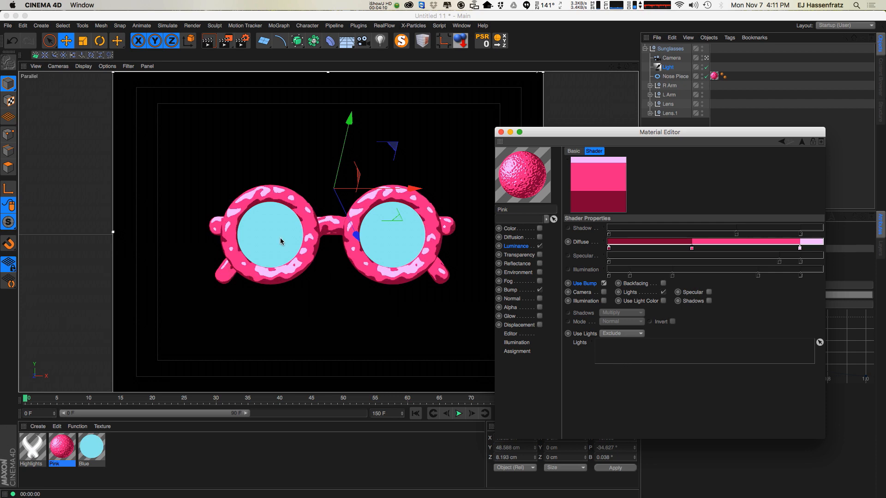
# Lower the Bump strength to 5% and set the Noise shader's Global Scale to 2%.
pyautogui.click(511, 290)
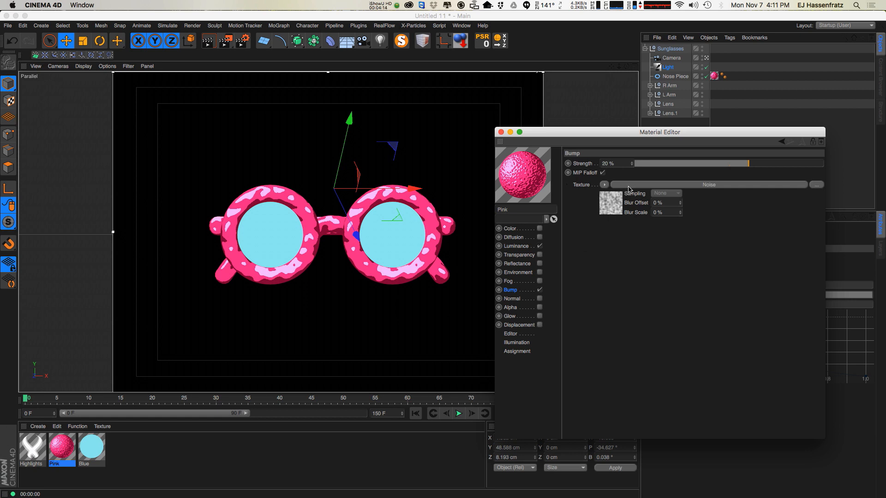
pyautogui.moveTo(757, 166); pyautogui.dragTo(734, 165)
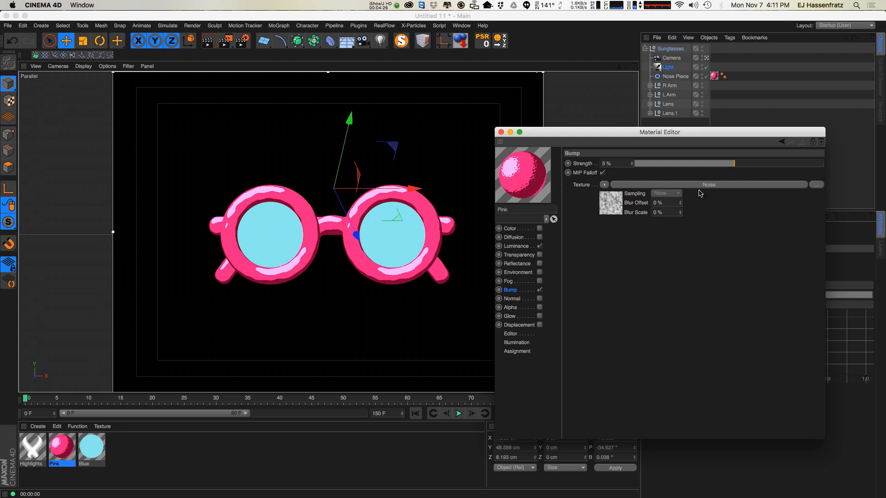
pyautogui.click(701, 185)
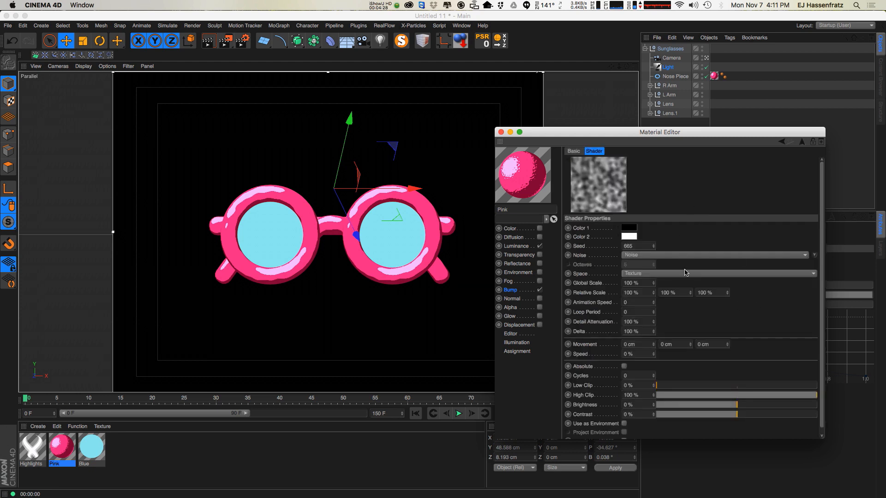
pyautogui.moveTo(642, 284); pyautogui.dragTo(502, 306)
pyautogui.write('2')
pyautogui.press('Return')
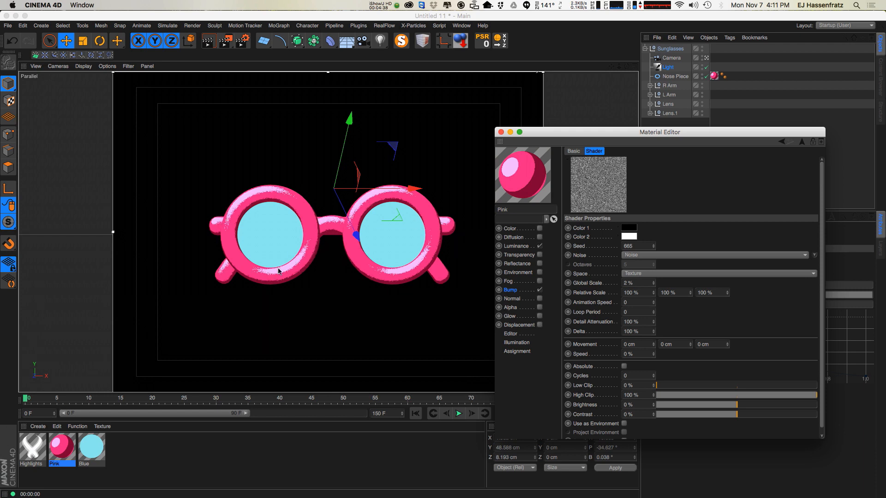
# In the Cel shader, enable Shadows and set the Shadows mode to Light Shadow.
pyautogui.click(519, 247)
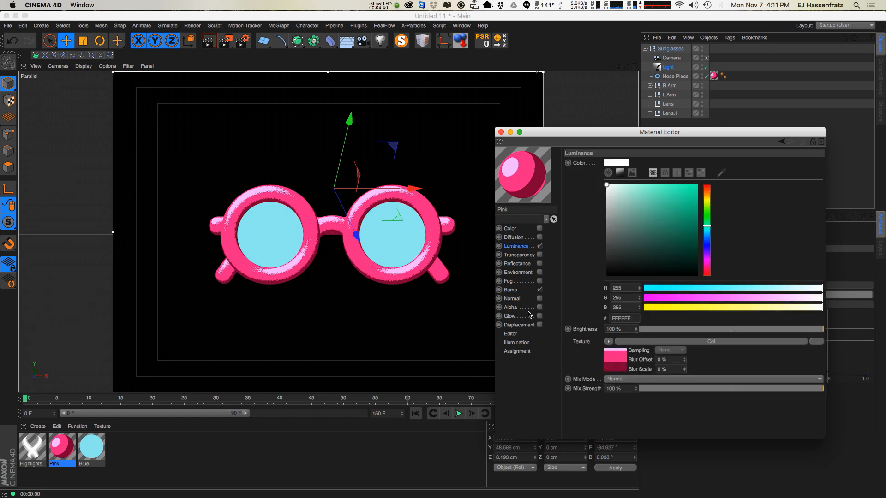
pyautogui.click(674, 342)
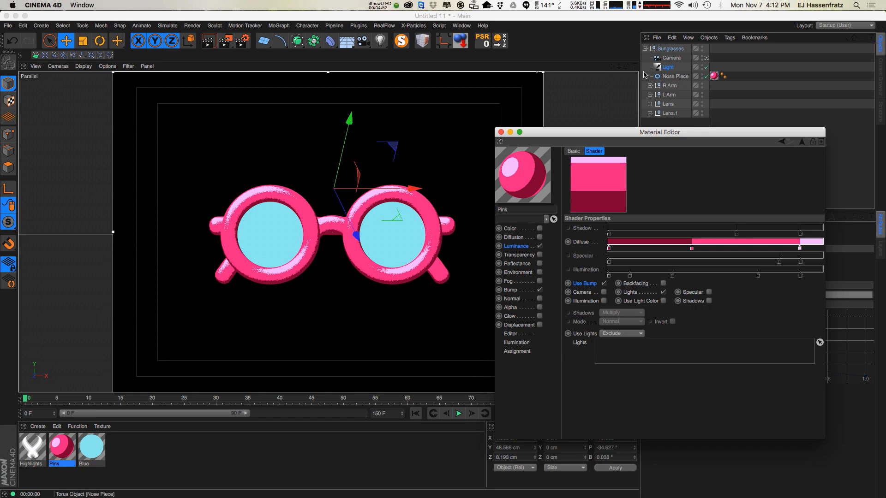
pyautogui.moveTo(764, 133); pyautogui.dragTo(487, 168)
pyautogui.click(668, 67)
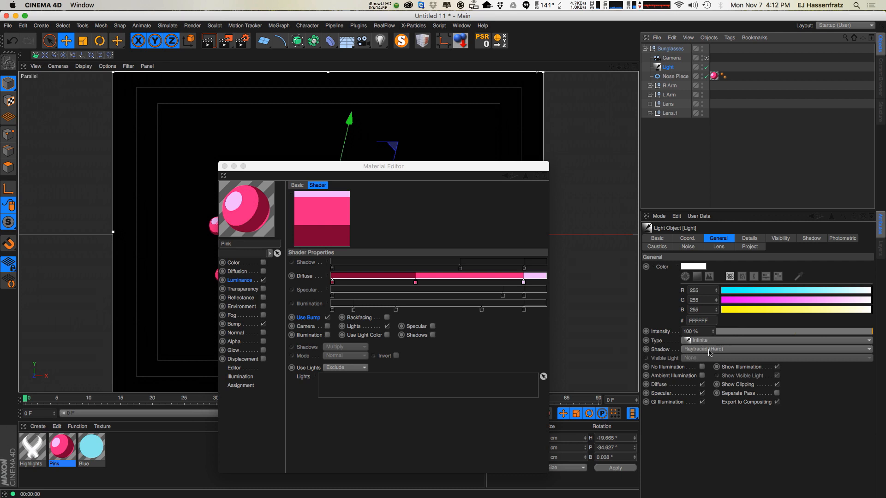
pyautogui.moveTo(420, 174); pyautogui.dragTo(698, 118)
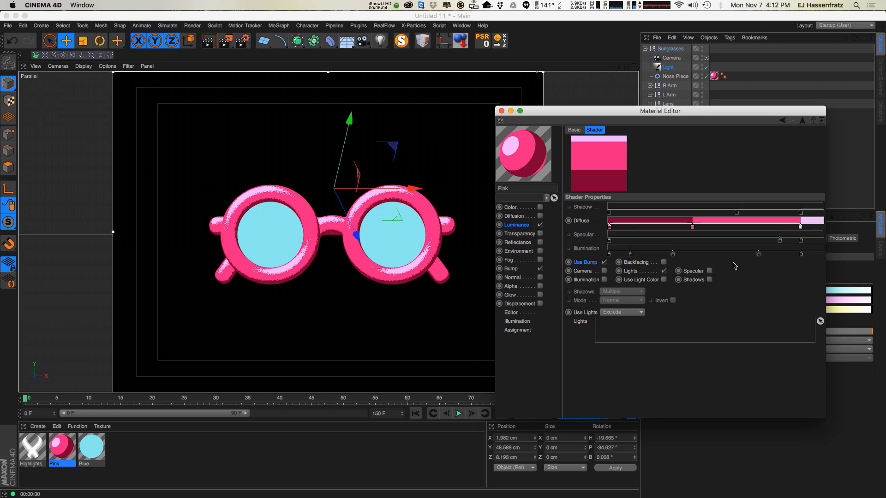
pyautogui.click(709, 279)
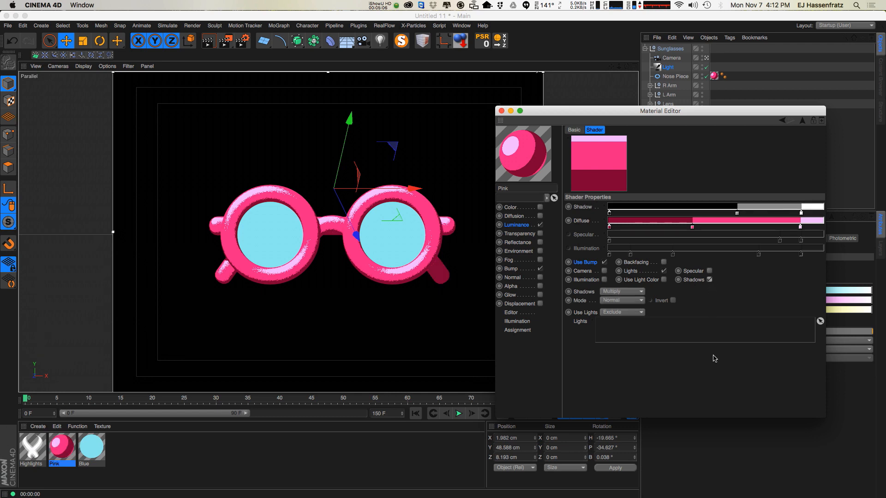
pyautogui.click(710, 280)
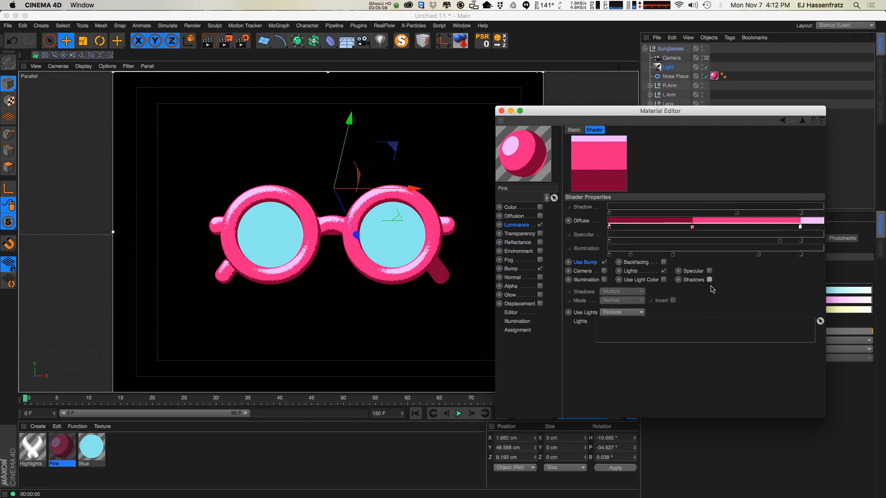
pyautogui.click(710, 280)
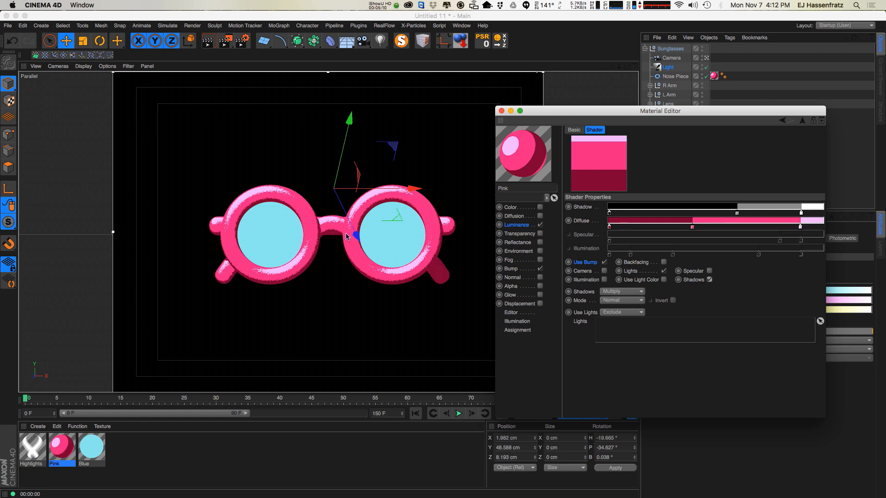
pyautogui.click(710, 279)
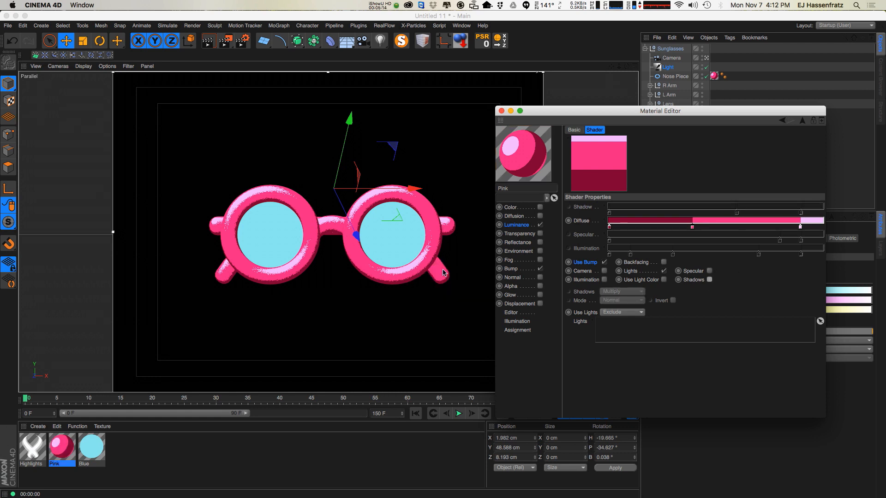
pyautogui.click(710, 280)
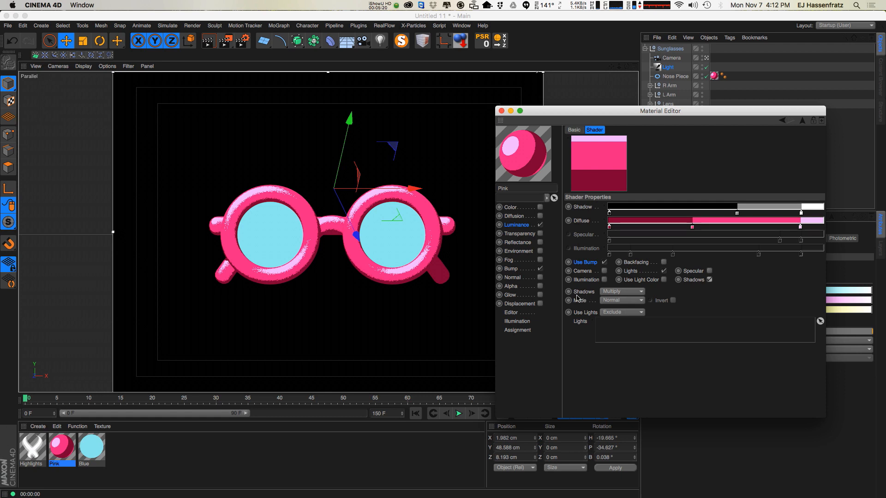
pyautogui.click(628, 292)
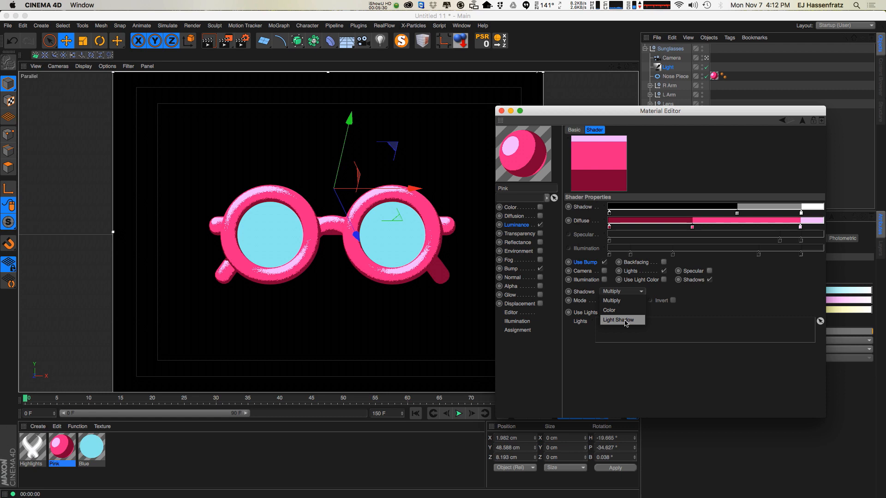
pyautogui.click(608, 323)
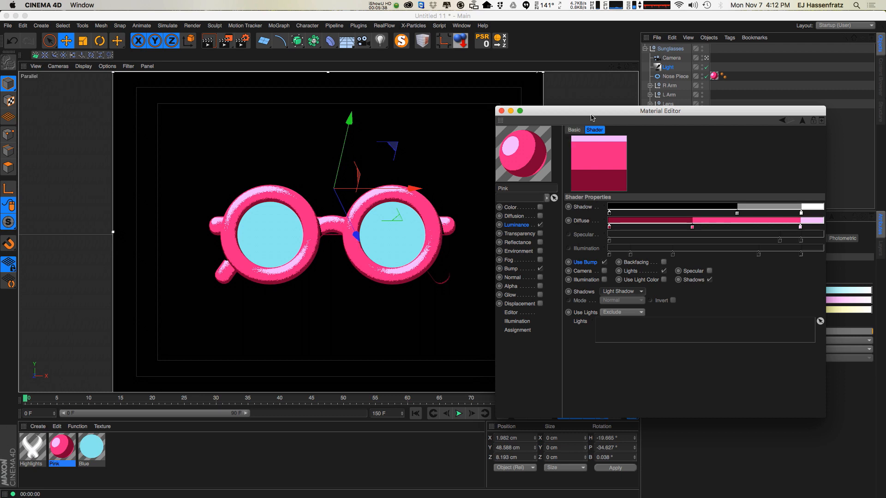
# Set the infinite light's shadow colour to dark blue.
pyautogui.moveTo(611, 114); pyautogui.dragTo(184, 113)
pyautogui.click(76, 109)
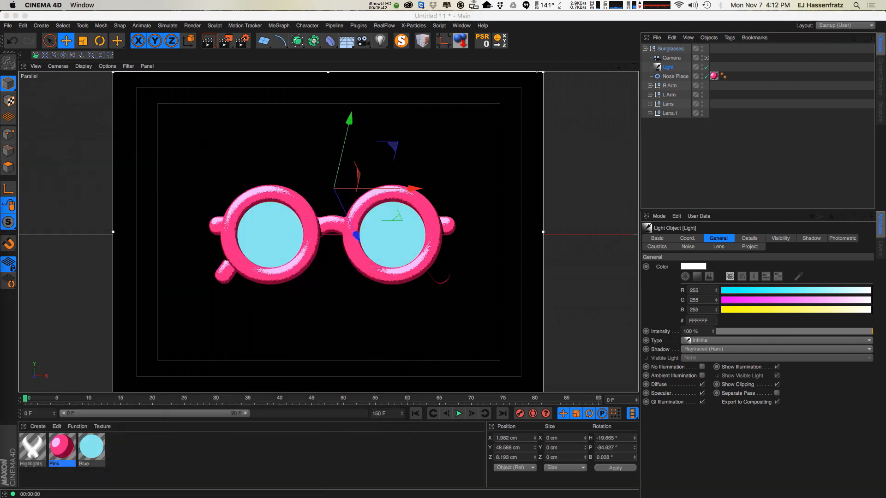
pyautogui.click(669, 67)
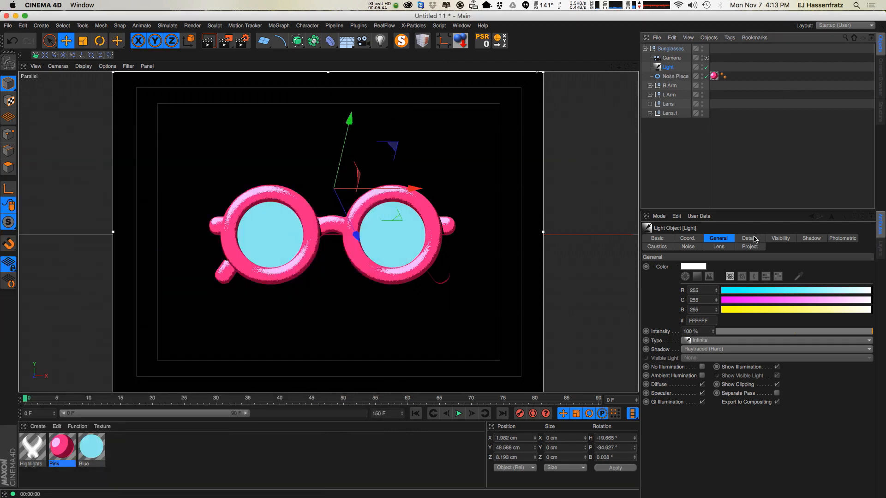
pyautogui.click(755, 239)
pyautogui.click(781, 238)
pyautogui.click(812, 238)
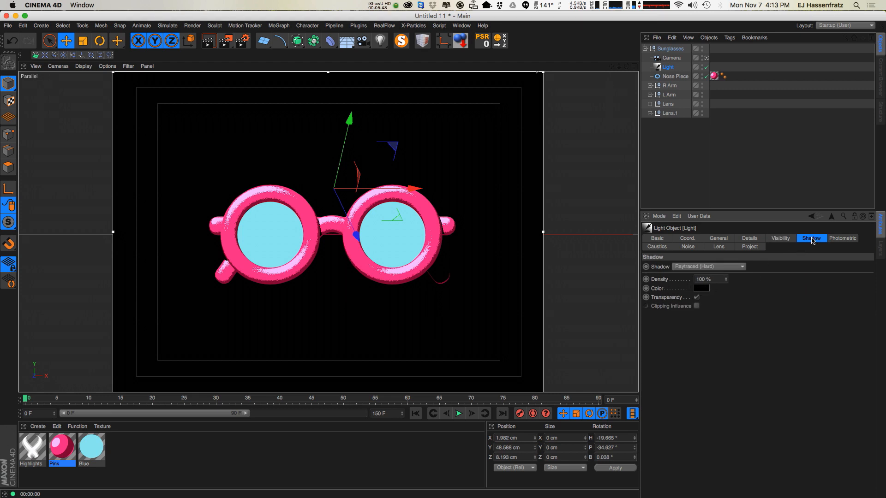
pyautogui.click(698, 286)
pyautogui.moveTo(664, 272); pyautogui.dragTo(724, 293)
pyautogui.click(743, 294)
pyautogui.click(719, 288)
pyautogui.click(742, 286)
pyautogui.click(716, 375)
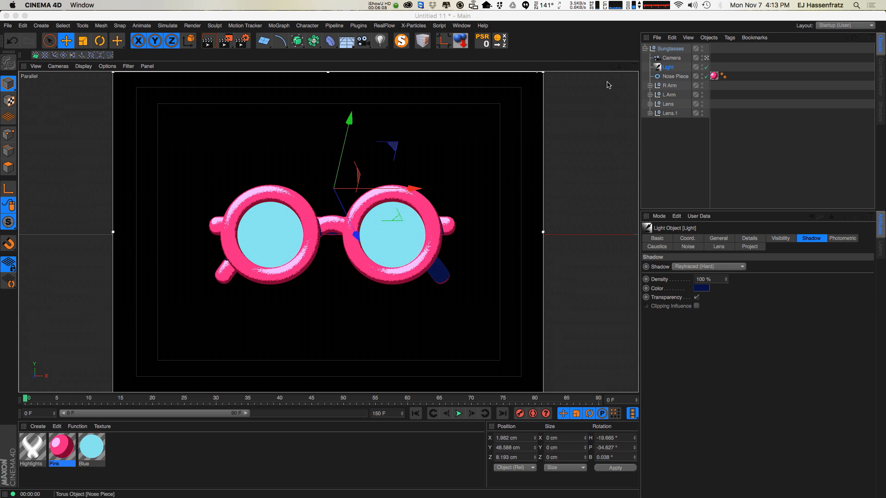
# Duplicate the Blue material and rename the copy Glasses.
pyautogui.doubleClick(61, 445)
pyautogui.moveTo(520, 155); pyautogui.dragTo(714, 149)
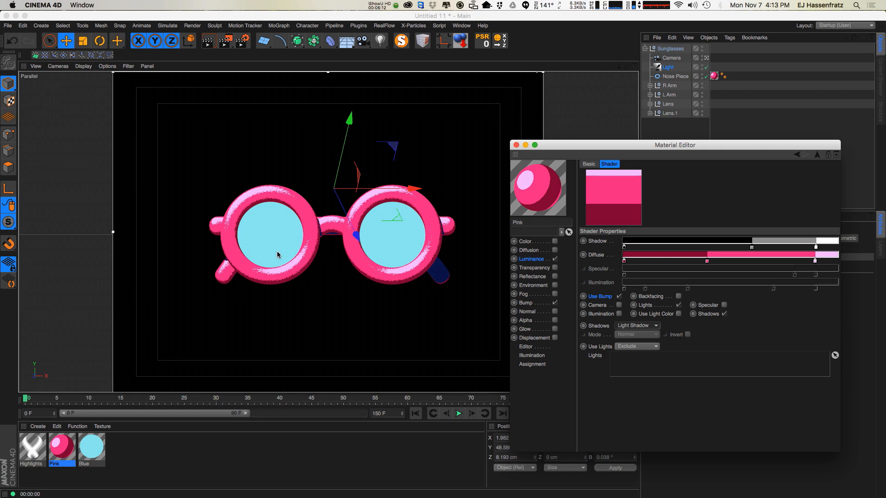
pyautogui.click(99, 455)
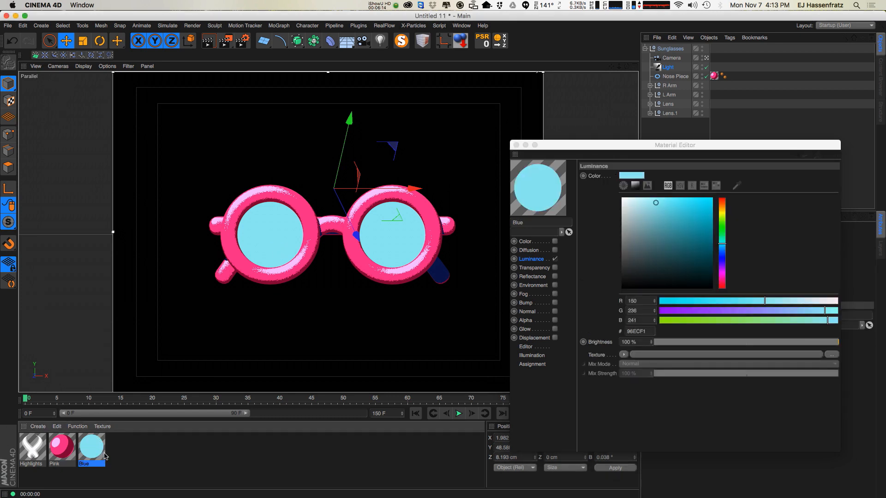
pyautogui.keyDown('ctrl'); pyautogui.moveTo(90, 461); pyautogui.dragTo(123, 457); pyautogui.keyUp('ctrl')
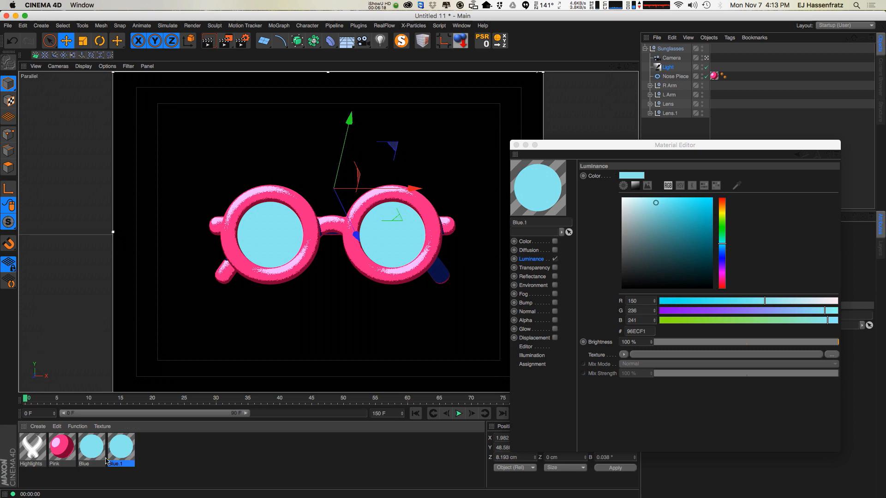
pyautogui.doubleClick(121, 464)
pyautogui.write('G')
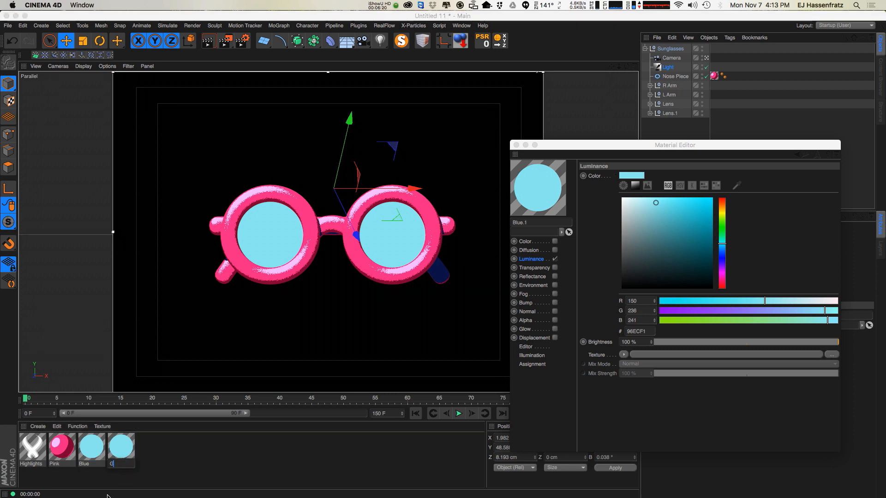
pyautogui.write('lasses')
pyautogui.press('Return')
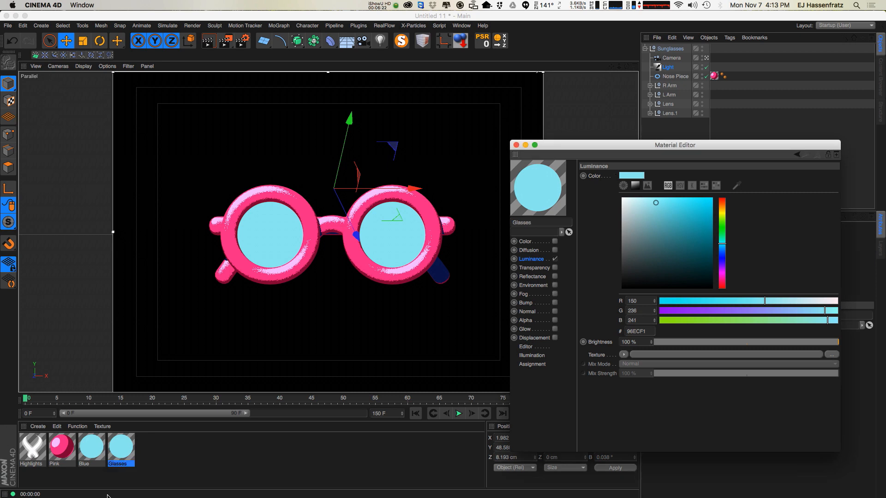
# Copy the Pink material's Cel luminance texture and paste it identically into the Glasses material's luminance texture.
pyautogui.click(62, 450)
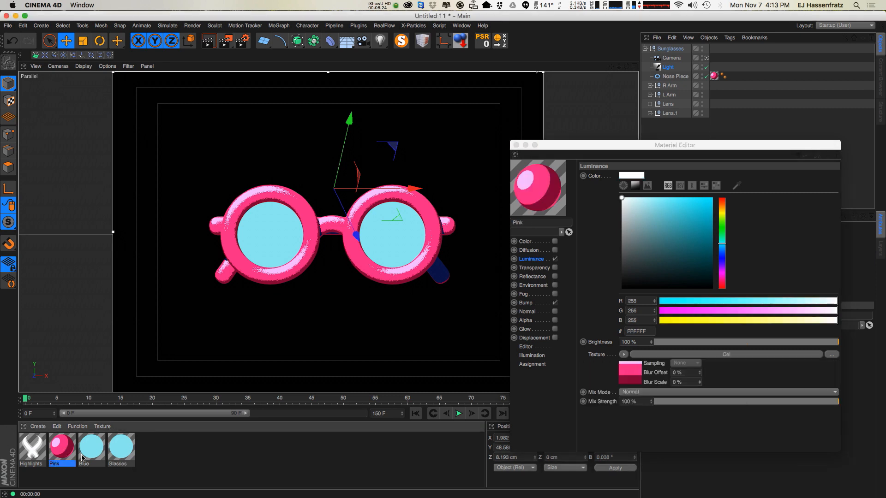
pyautogui.click(716, 358)
pyautogui.click(533, 259)
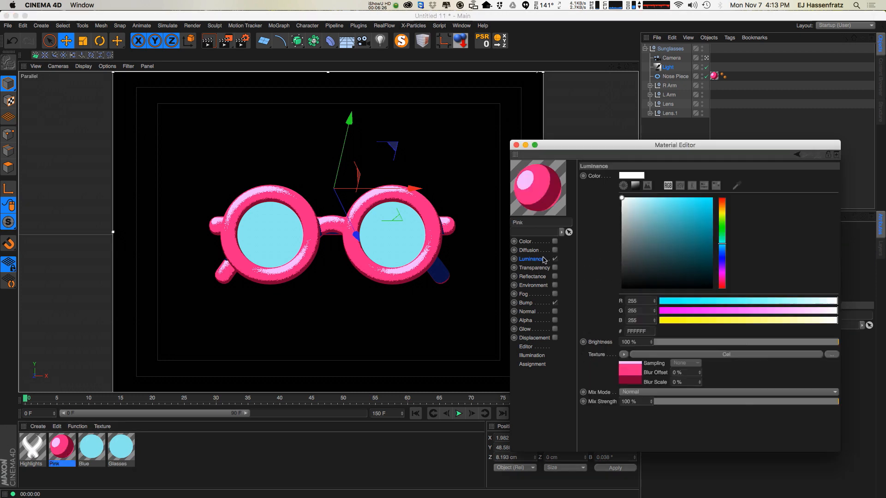
pyautogui.rightClick(599, 354)
pyautogui.click(623, 381)
pyautogui.click(122, 447)
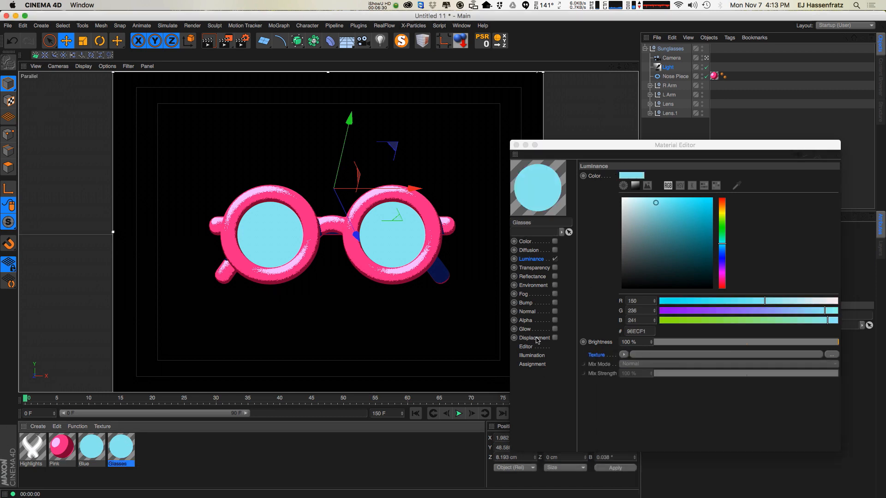
pyautogui.rightClick(609, 356)
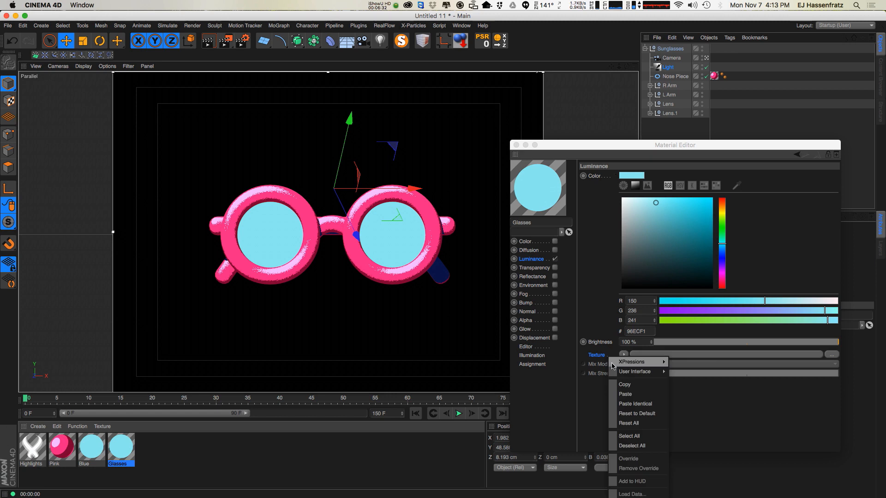
pyautogui.click(637, 395)
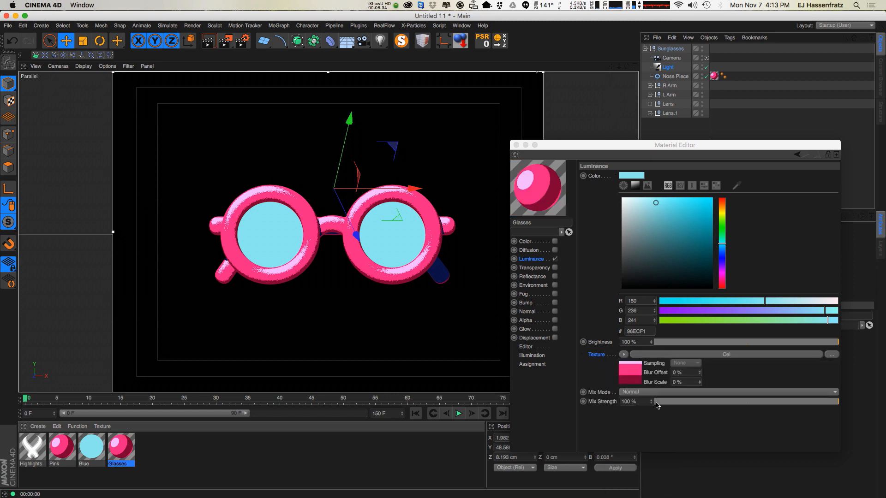
# Expand both lens groups, select the two lens Discs and assign the Glasses material to their texture tags.
pyautogui.moveTo(619, 148); pyautogui.dragTo(0, 142)
pyautogui.click(651, 118)
pyautogui.click(650, 114)
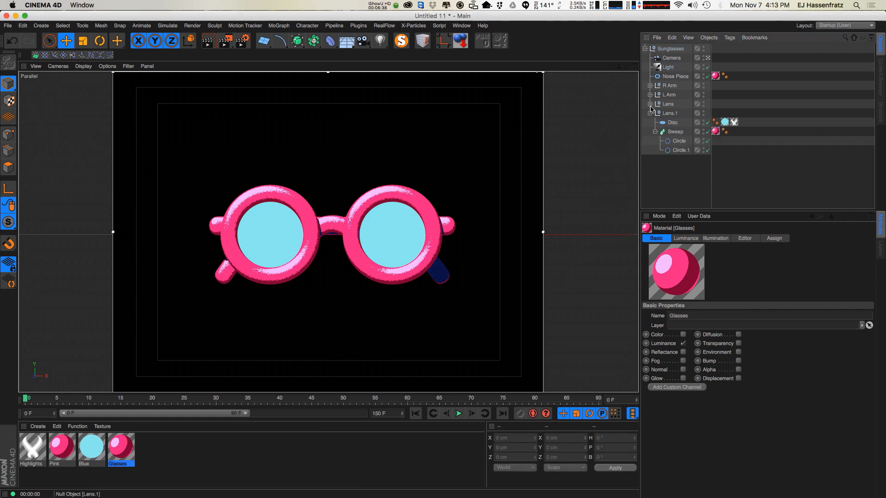
pyautogui.click(650, 104)
pyautogui.click(672, 114)
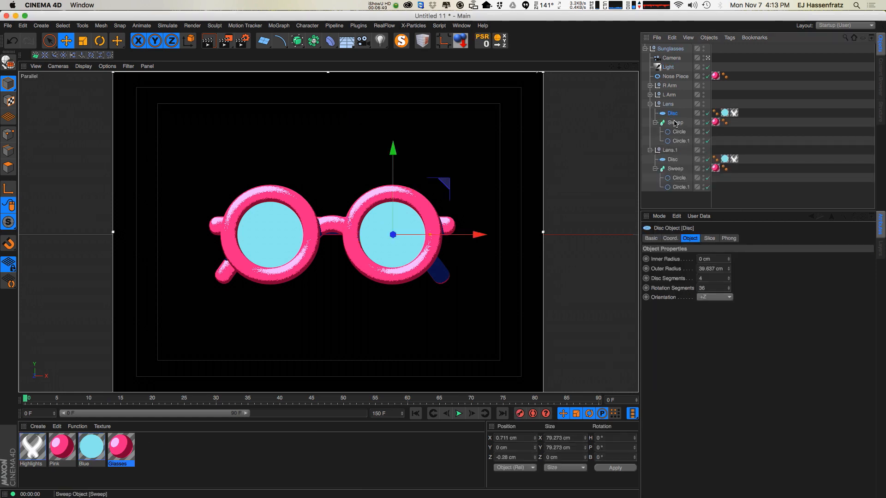
pyautogui.keyDown('shift'); pyautogui.click(672, 160); pyautogui.keyUp('shift')
pyautogui.hotkey('ctrl', 'r')
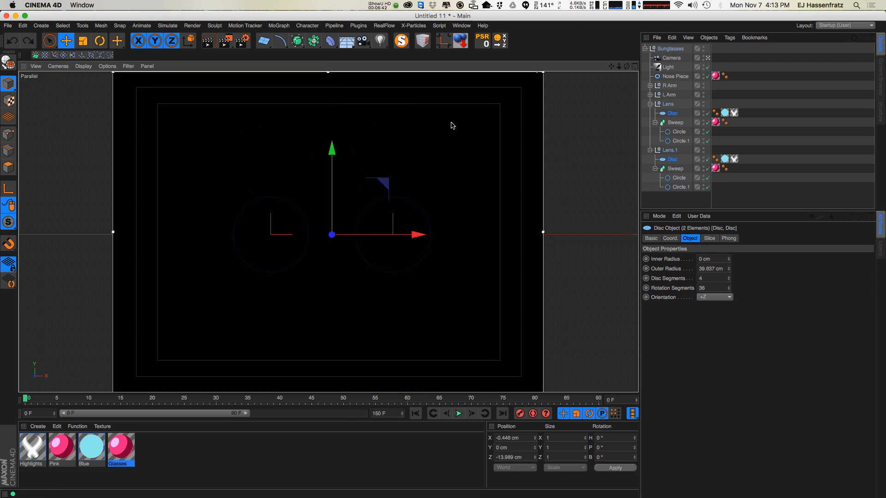
pyautogui.click(726, 159)
pyautogui.keyDown('shift'); pyautogui.click(727, 160); pyautogui.keyUp('shift')
pyautogui.moveTo(116, 449); pyautogui.dragTo(717, 259)
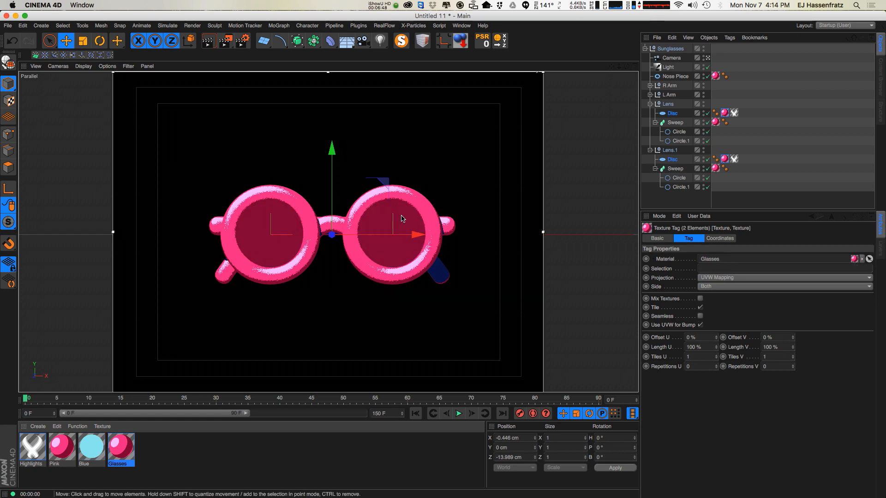
# Open the Glasses Cel shader and set the dark diffuse gradient colour to dark blue.
pyautogui.doubleClick(120, 447)
pyautogui.moveTo(109, 179); pyautogui.dragTo(705, 118)
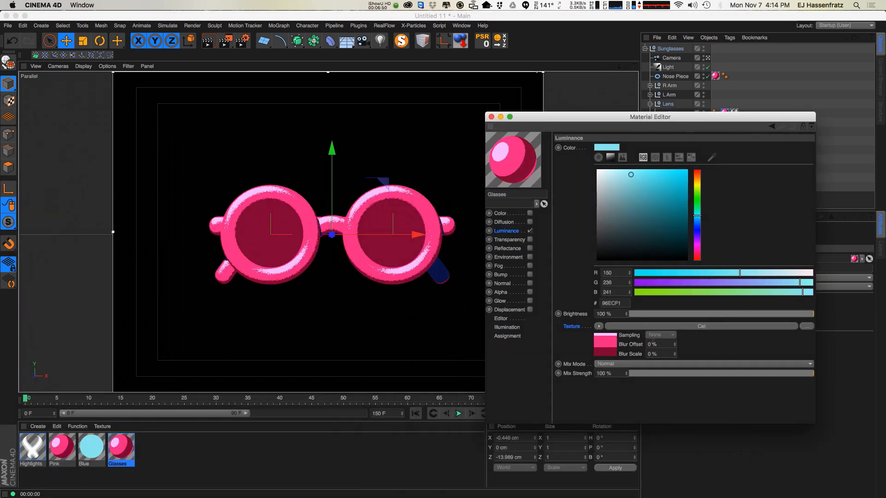
pyautogui.click(646, 326)
pyautogui.doubleClick(600, 233)
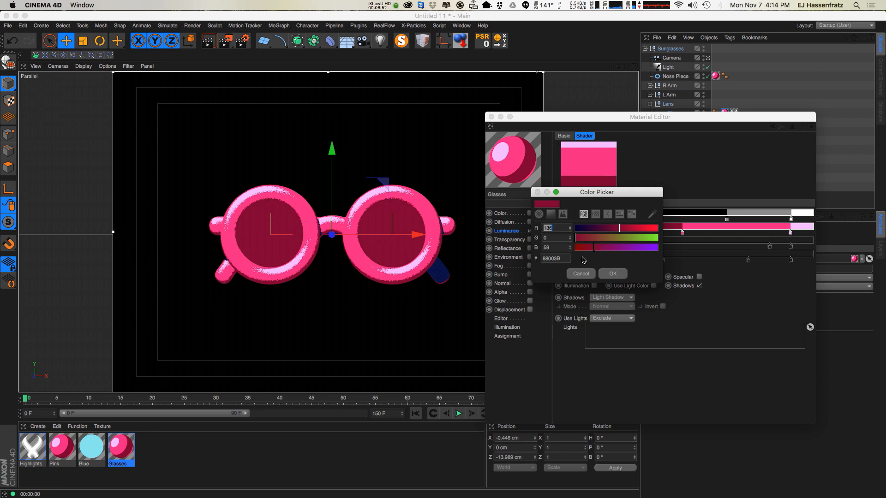
pyautogui.click(551, 215)
pyautogui.moveTo(584, 294); pyautogui.dragTo(585, 267)
pyautogui.click(638, 276)
pyautogui.click(588, 259)
pyautogui.click(613, 375)
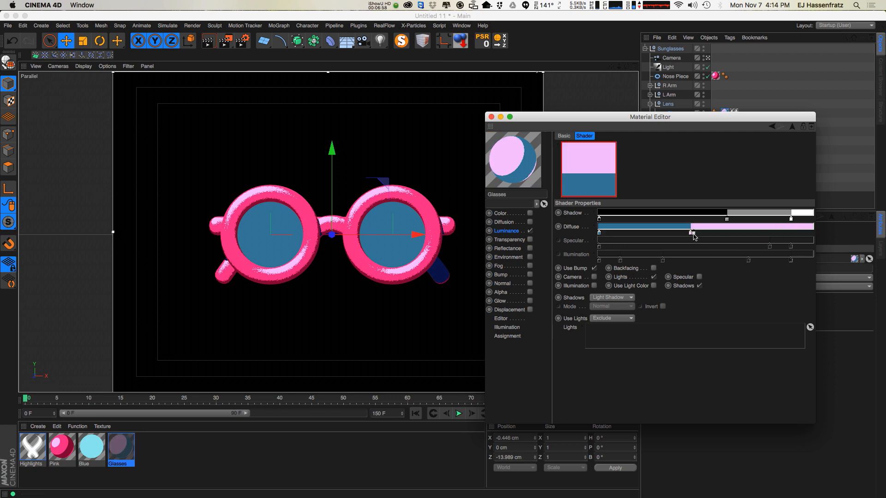
# Set the light diffuse knot to the Blue material's light blue colour and shift it slightly left.
pyautogui.doubleClick(691, 233)
pyautogui.click(746, 161)
pyautogui.click(86, 447)
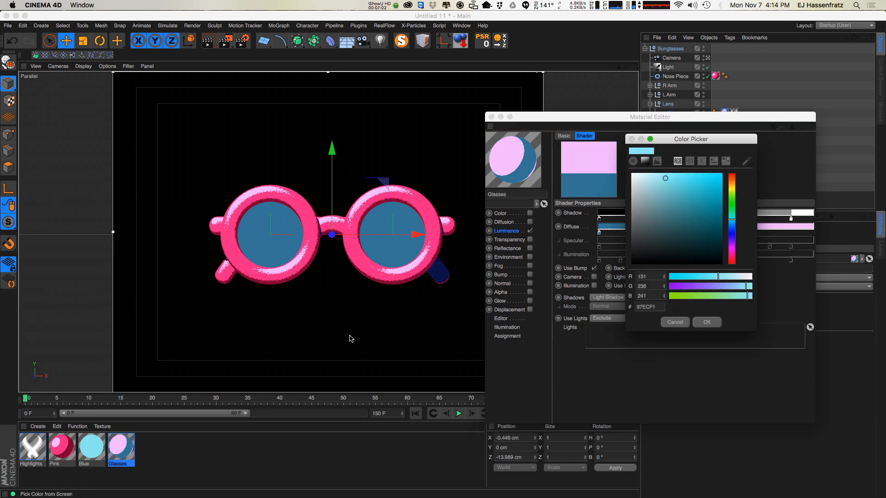
pyautogui.click(707, 322)
pyautogui.moveTo(691, 233); pyautogui.dragTo(670, 233)
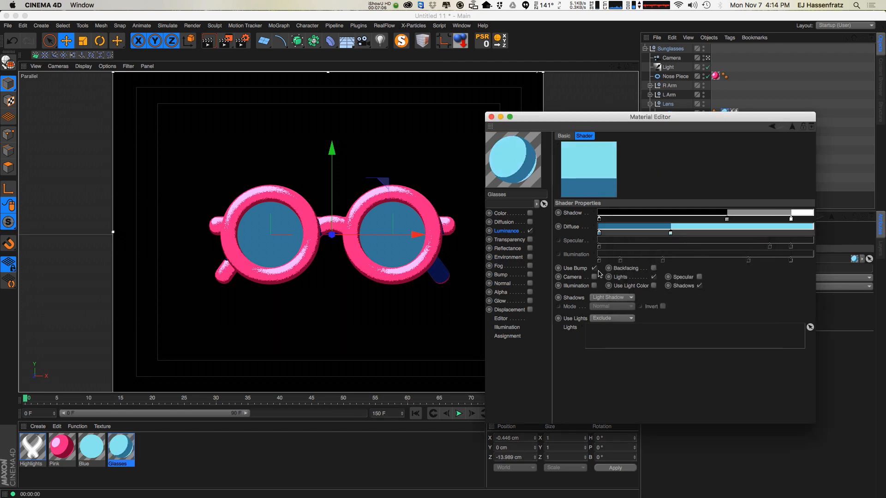
# Enable Bump on the Glasses material and paste the Pink material's Noise bump texture into it.
pyautogui.click(521, 275)
pyautogui.click(530, 275)
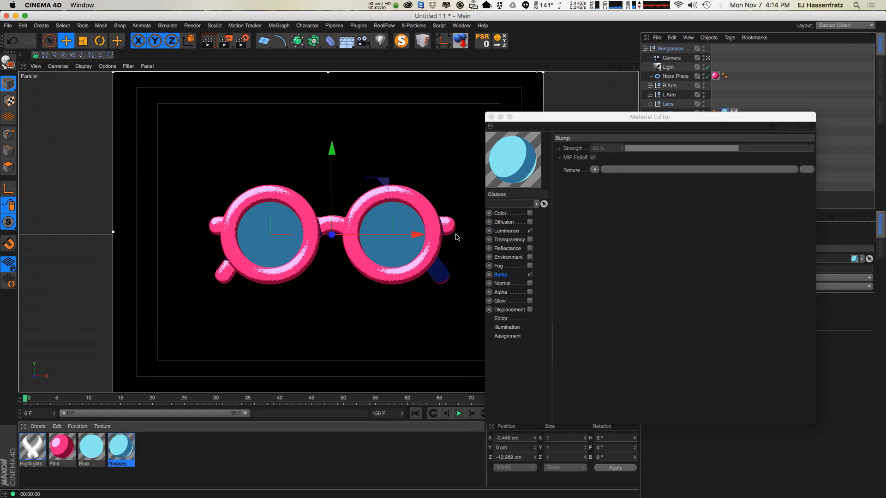
pyautogui.click(74, 444)
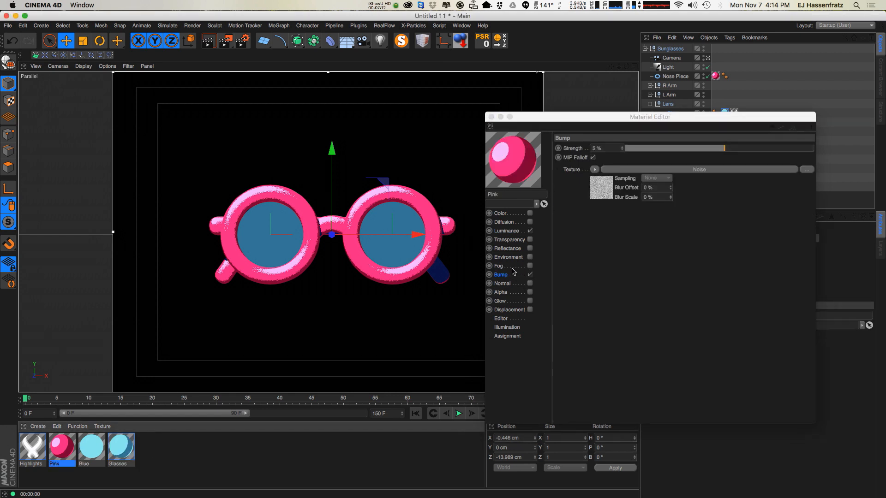
pyautogui.rightClick(575, 170)
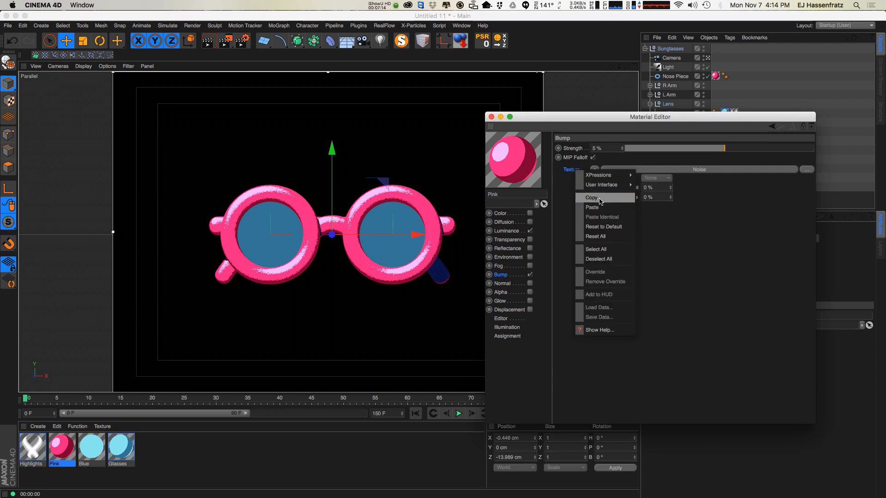
pyautogui.click(600, 199)
pyautogui.click(131, 450)
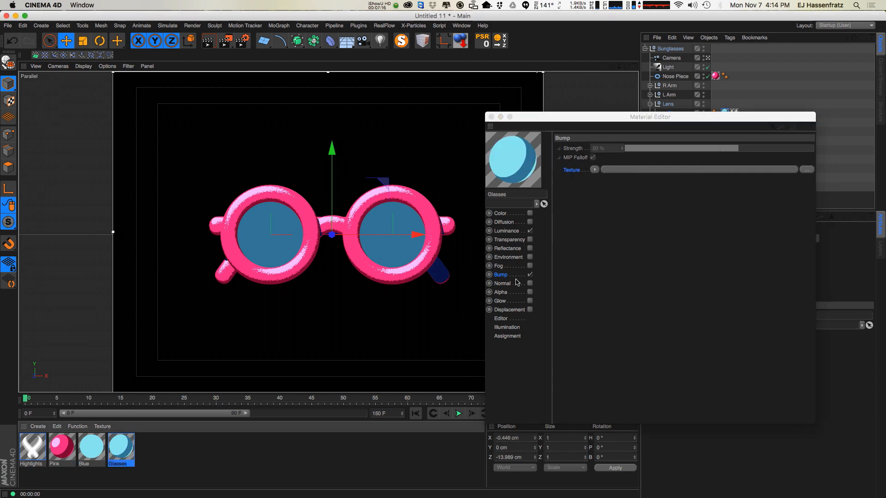
pyautogui.rightClick(577, 170)
pyautogui.click(593, 210)
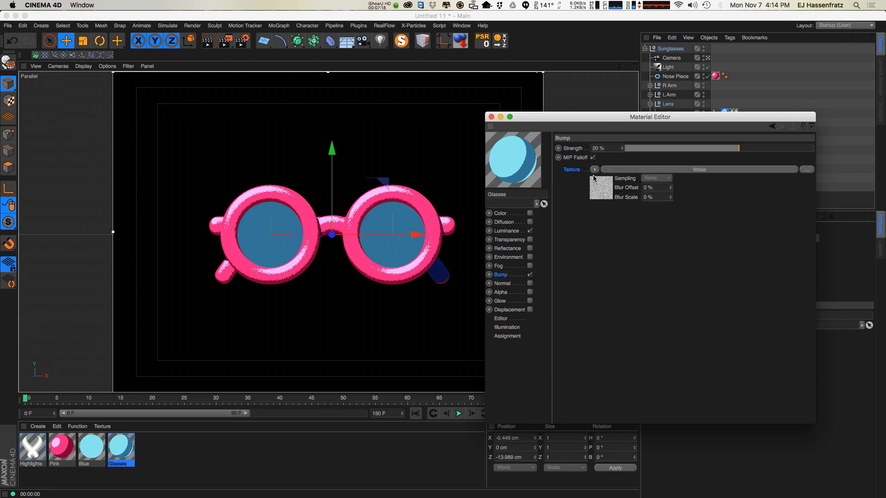
# In the Glasses Cel shader, enable Use Bump and reposition the diffuse and shadow gradient knots.
pyautogui.click(509, 232)
pyautogui.click(621, 326)
pyautogui.click(595, 269)
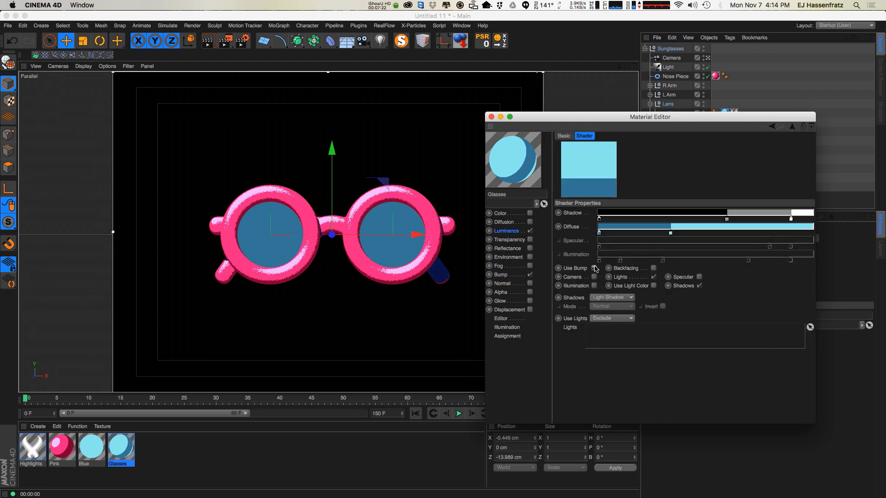
pyautogui.click(716, 233)
pyautogui.moveTo(715, 233); pyautogui.dragTo(738, 210)
pyautogui.moveTo(791, 219); pyautogui.dragTo(616, 236)
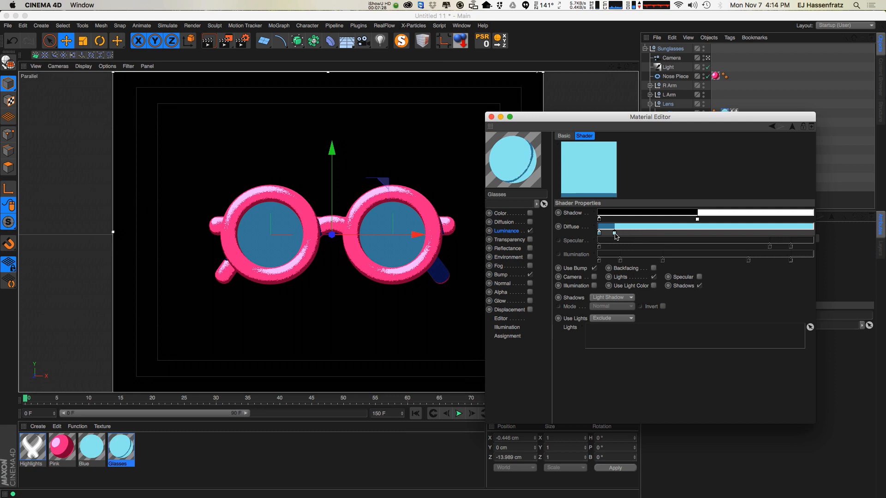
pyautogui.click(491, 117)
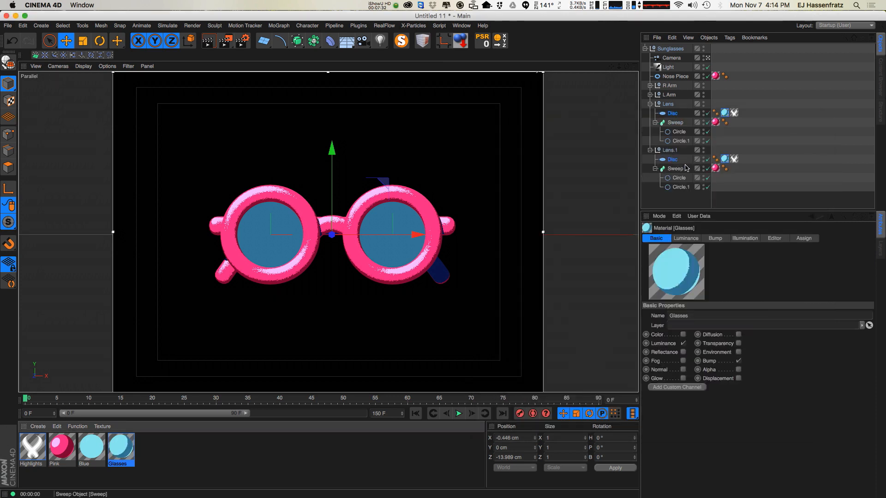
# Select both lens Discs and set their orientation to -Z.
pyautogui.click(680, 160)
pyautogui.keyDown('ctrl'); pyautogui.click(673, 113); pyautogui.keyUp('ctrl')
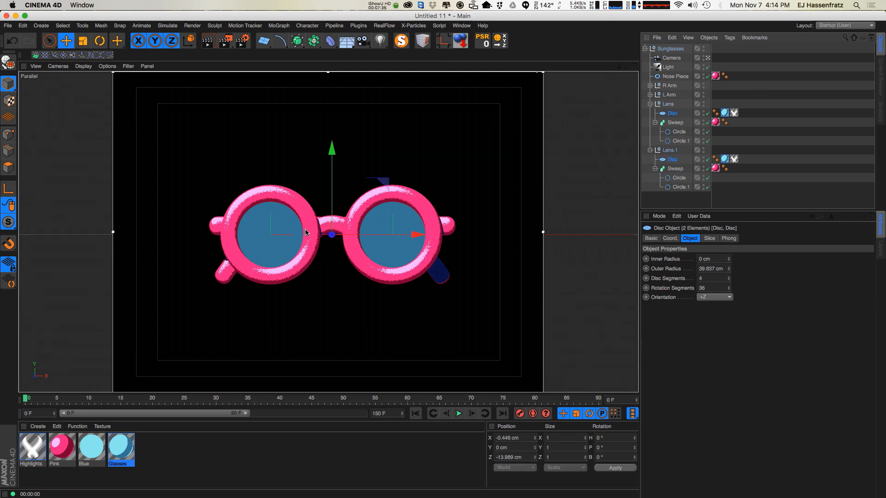
pyautogui.click(713, 298)
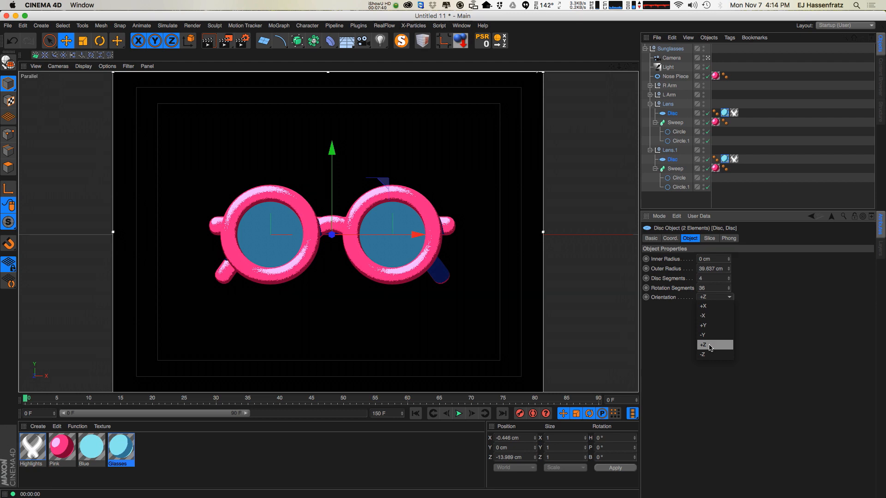
pyautogui.click(711, 355)
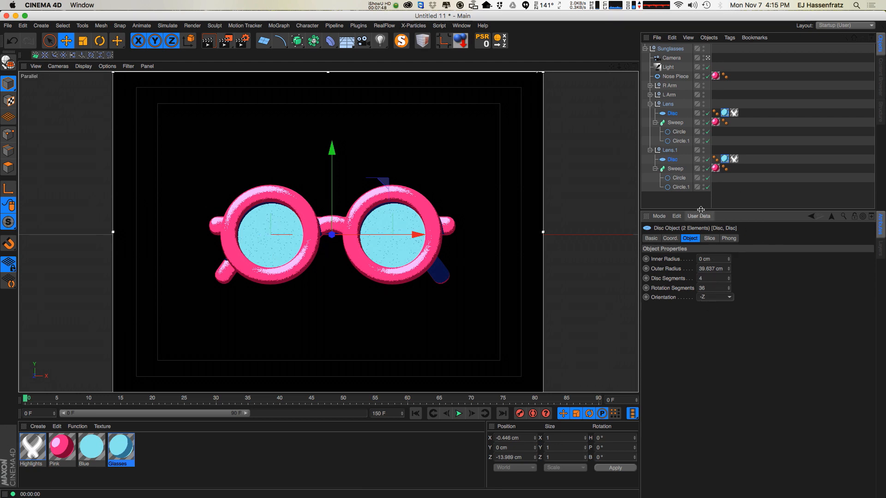
# Reopen the Glasses Cel shader and nudge the diffuse gradient's middle knot slightly right.
pyautogui.moveTo(699, 211); pyautogui.dragTo(699, 245)
pyautogui.click(749, 216)
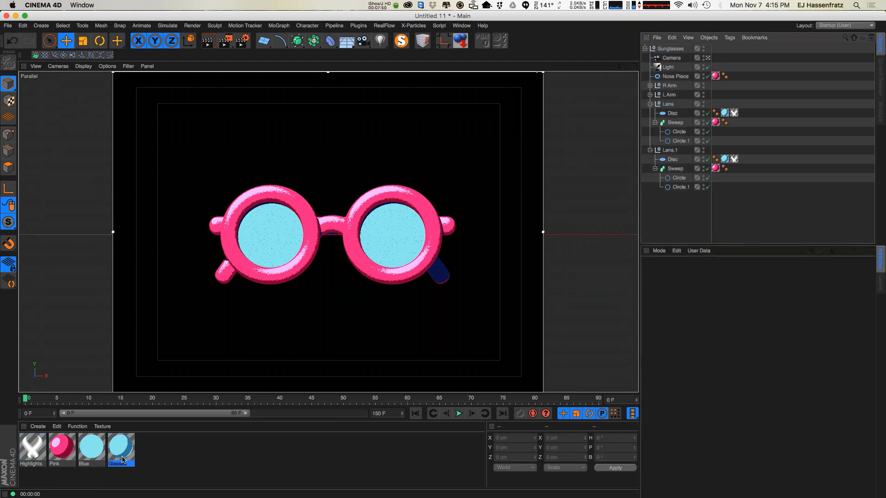
pyautogui.doubleClick(123, 460)
pyautogui.moveTo(297, 61); pyautogui.dragTo(707, 158)
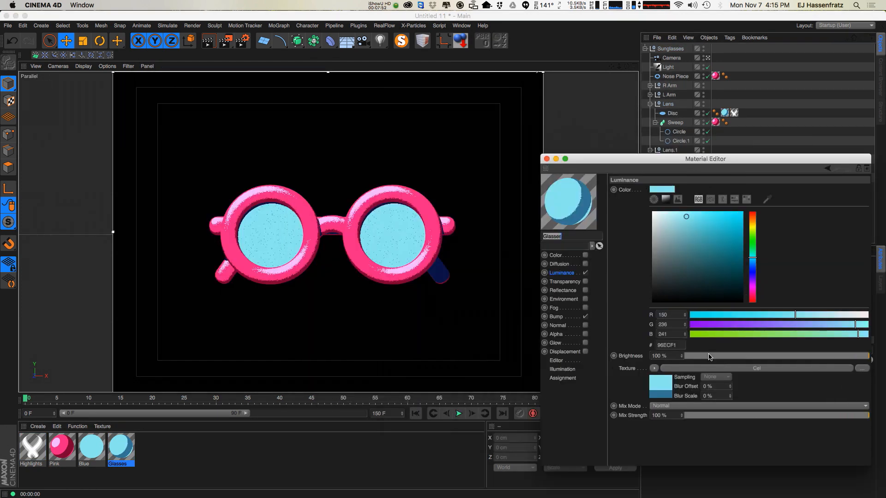
pyautogui.click(712, 370)
pyautogui.moveTo(694, 269)
pyautogui.mouseDown()
pyautogui.moveTo(718, 269)
pyautogui.moveTo(706, 272)
pyautogui.mouseUp()
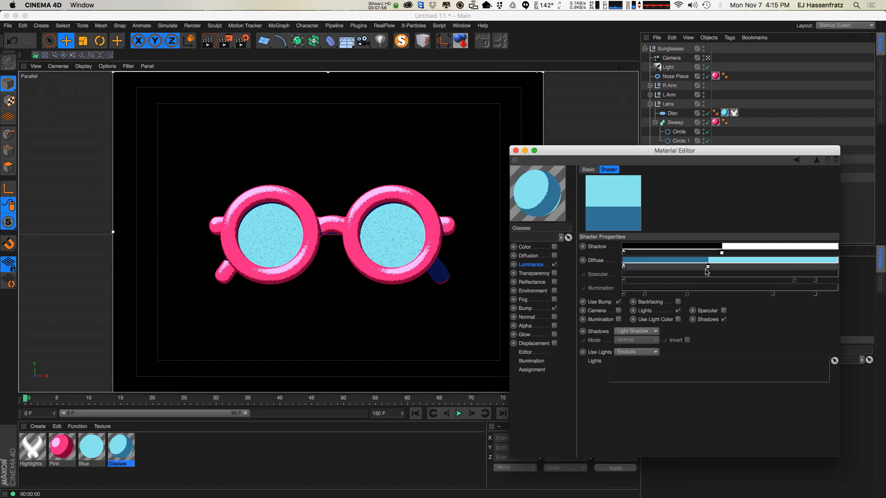
# Set the Glasses material's Bump strength to 12% and close the Material Editor.
pyautogui.click(525, 308)
pyautogui.moveTo(763, 184); pyautogui.dragTo(795, 183)
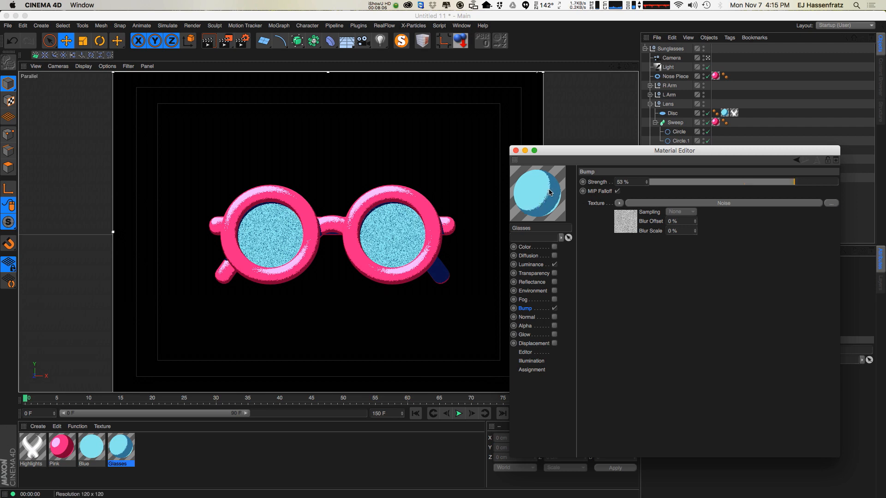
pyautogui.moveTo(794, 183); pyautogui.dragTo(858, 189)
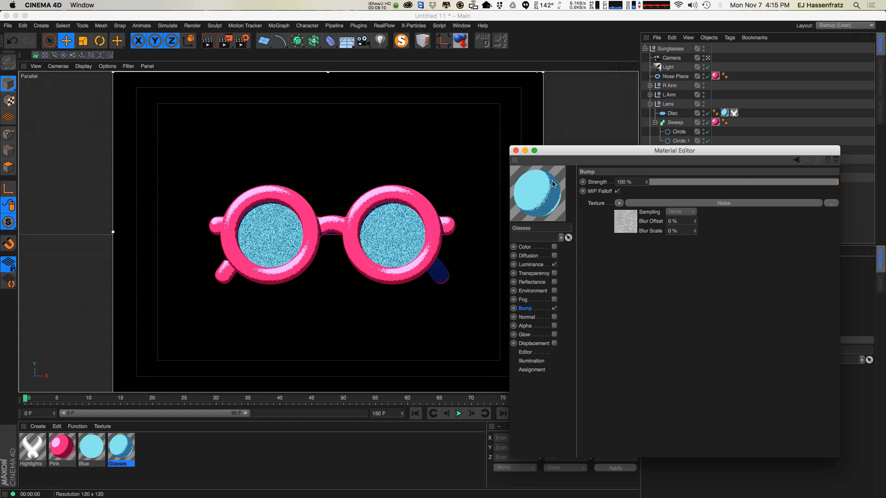
pyautogui.moveTo(763, 182)
pyautogui.mouseDown()
pyautogui.moveTo(751, 185)
pyautogui.moveTo(794, 184)
pyautogui.moveTo(755, 188)
pyautogui.mouseUp()
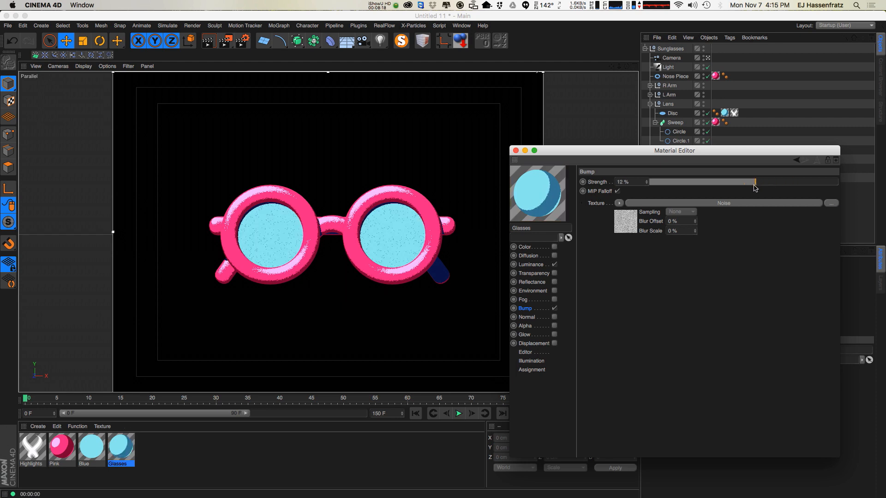
pyautogui.click(517, 151)
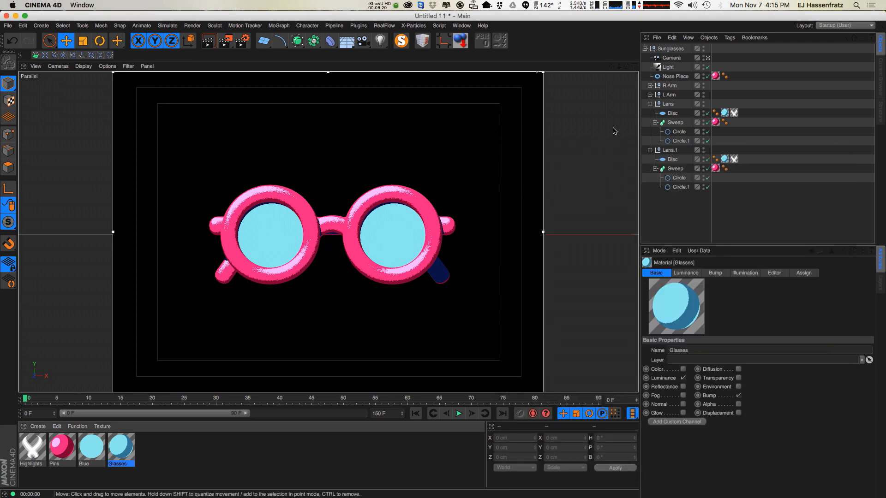
# Rotate the infinite light to about H -27° and P -32°.
pyautogui.click(660, 68)
pyautogui.press('r')
pyautogui.moveTo(344, 209); pyautogui.dragTo(298, 183)
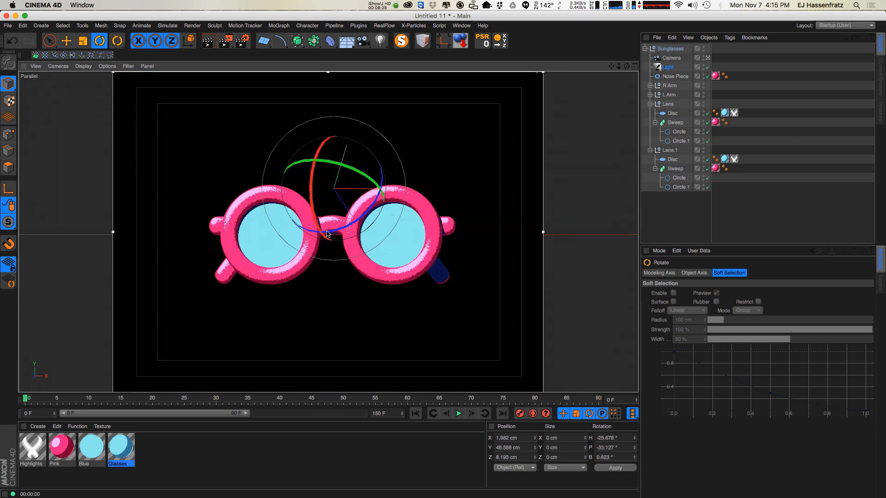
pyautogui.moveTo(568, 205); pyautogui.dragTo(447, 229)
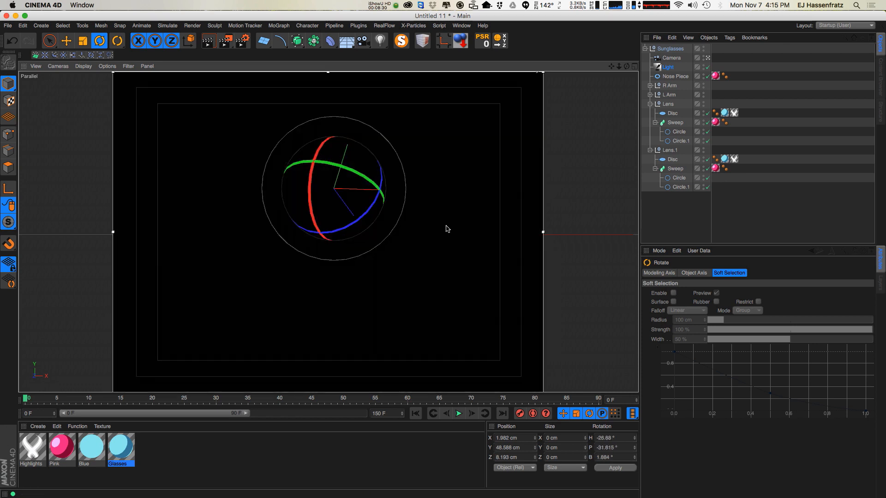
pyautogui.press('e')
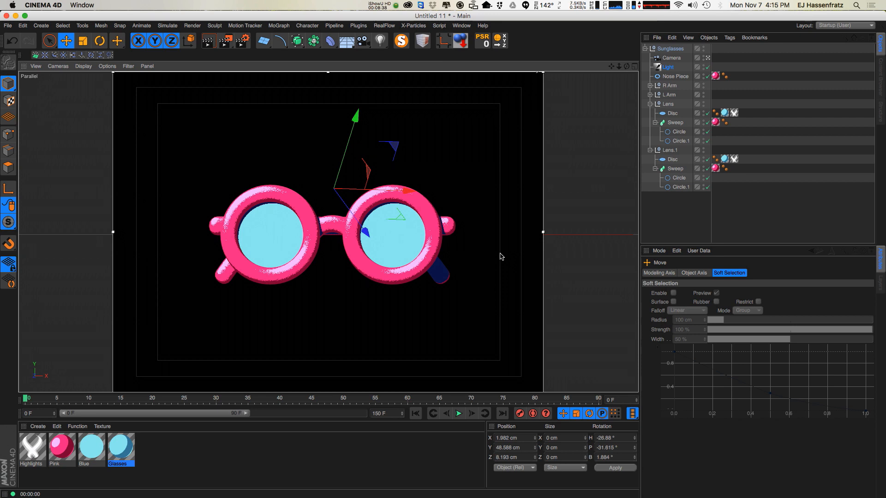
# Add a Plane object and lower it beneath the sunglasses as a floor.
pyautogui.click(701, 192)
pyautogui.click(346, 42)
pyautogui.click(253, 55)
pyautogui.click(266, 44)
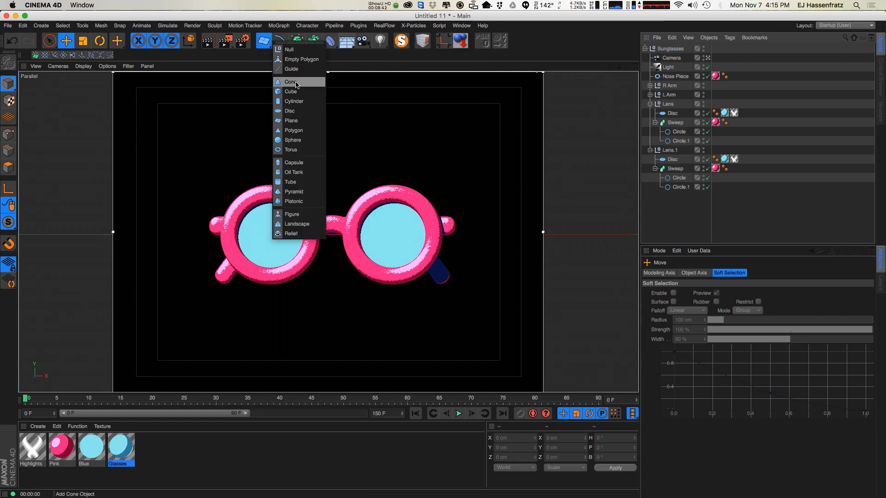
pyautogui.click(301, 121)
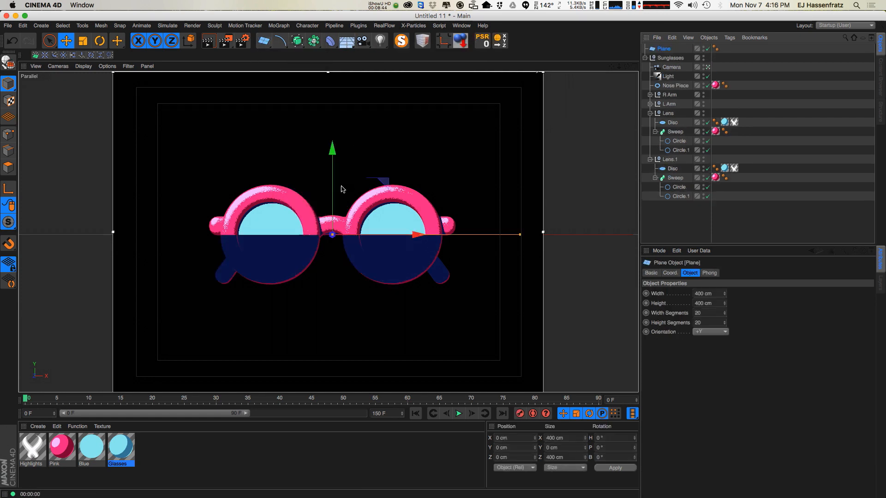
pyautogui.moveTo(330, 246); pyautogui.dragTo(331, 247)
pyautogui.press('super+r')
pyautogui.keyDown('alt'); pyautogui.moveTo(342, 288); pyautogui.dragTo(300, 306); pyautogui.keyUp('alt')
pyautogui.press('super+r')
# Switch the camera to Perspective projection and orbit it around the glasses.
pyautogui.click(672, 67)
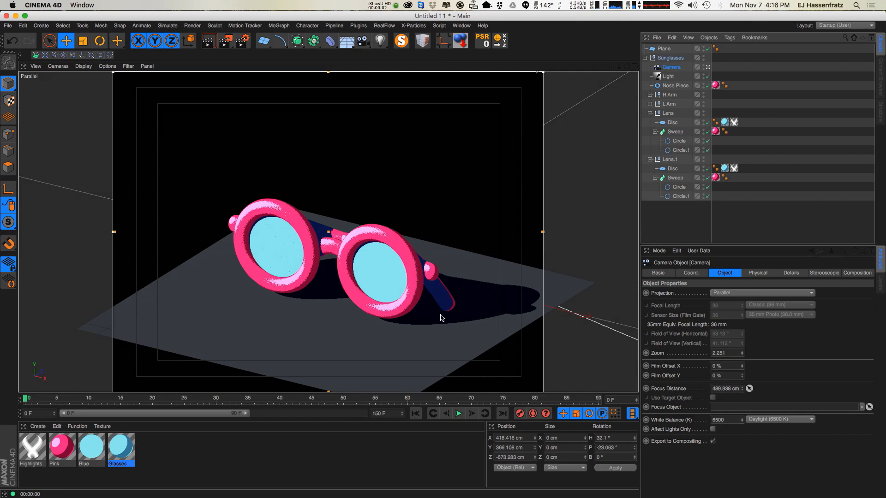
pyautogui.keyDown('alt'); pyautogui.moveTo(319, 319); pyautogui.dragTo(379, 303); pyautogui.keyUp('alt')
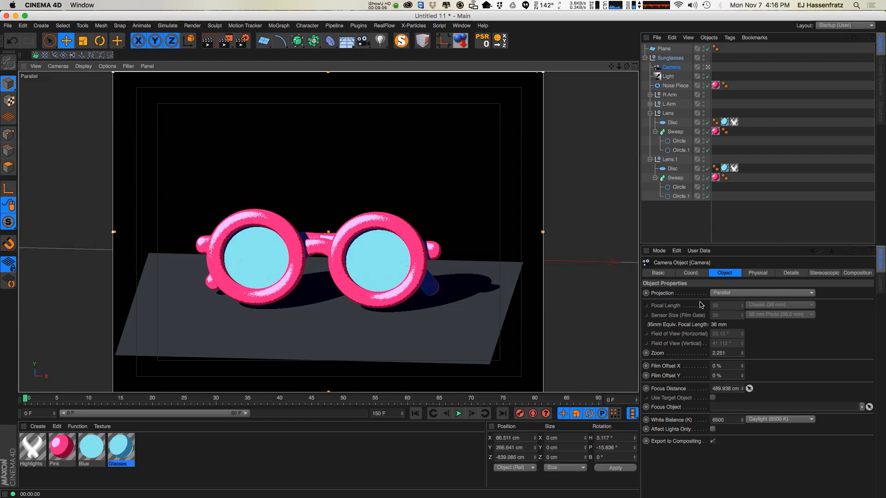
pyautogui.click(736, 294)
pyautogui.click(727, 302)
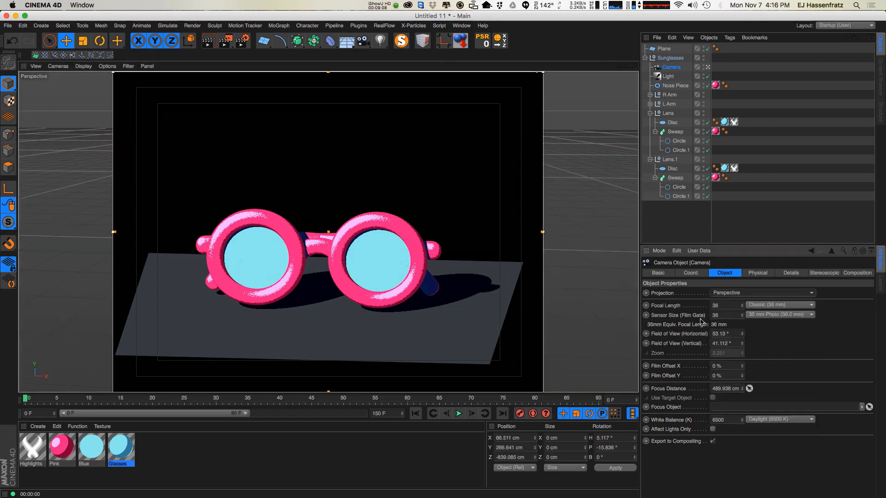
pyautogui.keyDown('alt'); pyautogui.moveTo(323, 286); pyautogui.dragTo(342, 301); pyautogui.keyUp('alt')
pyautogui.press('super+r')
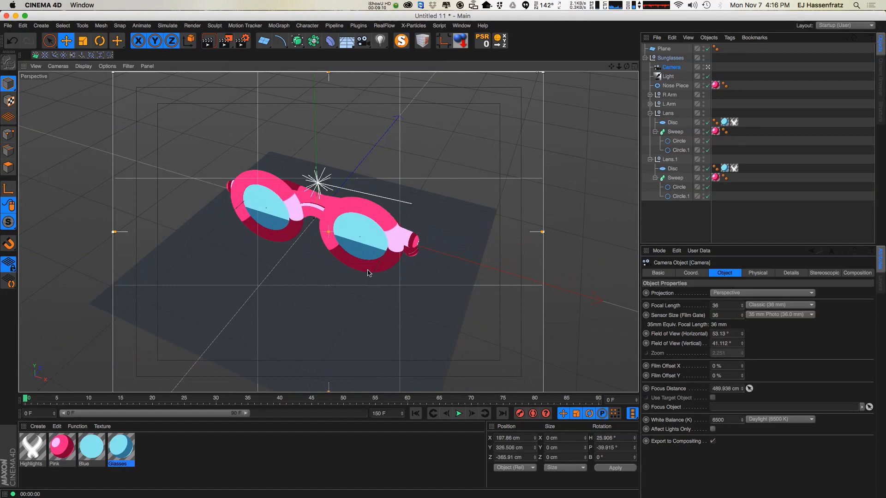
pyautogui.keyDown('alt'); pyautogui.moveTo(368, 272); pyautogui.dragTo(341, 228); pyautogui.keyUp('alt')
pyautogui.press('super+r')
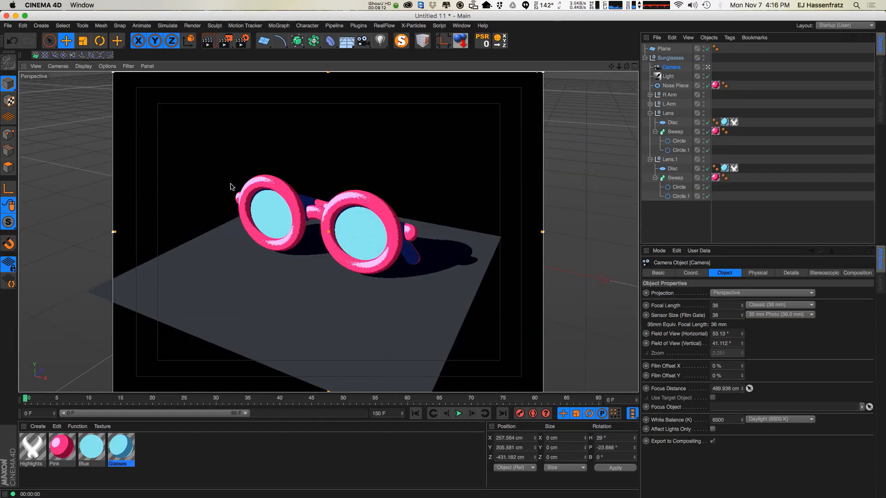
# Set the camera back to Parallel projection and orbit it to a low frontal view of the glasses.
pyautogui.click(727, 294)
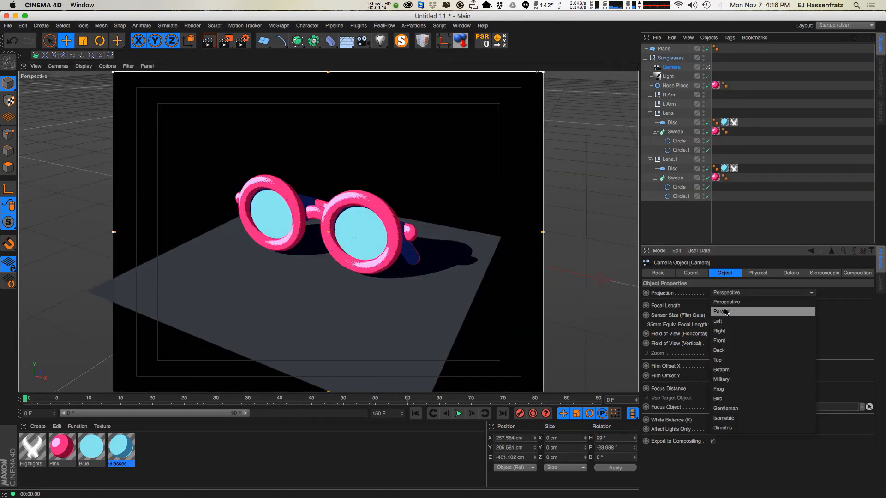
pyautogui.click(725, 312)
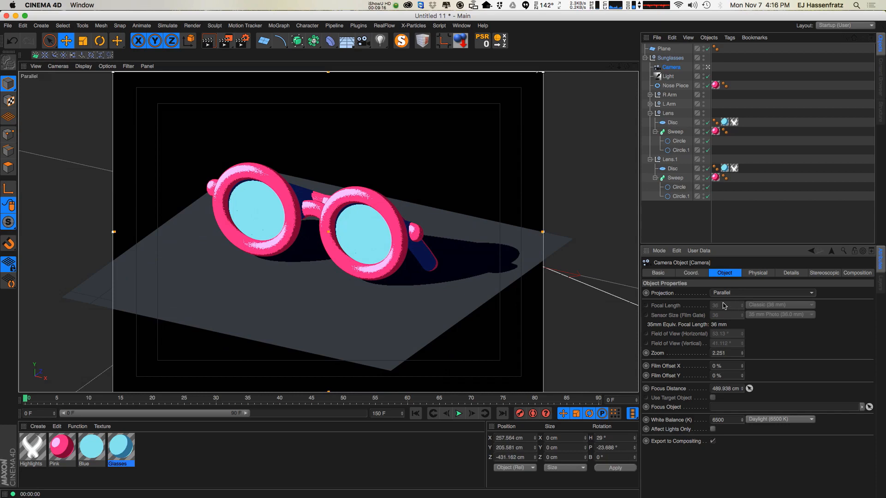
pyautogui.keyDown('alt'); pyautogui.moveTo(296, 259); pyautogui.dragTo(326, 285); pyautogui.keyUp('alt')
pyautogui.keyDown('alt'); pyautogui.moveTo(326, 286); pyautogui.dragTo(308, 303, button='middle'); pyautogui.keyUp('alt')
pyautogui.keyDown('alt'); pyautogui.moveTo(309, 303); pyautogui.dragTo(321, 308); pyautogui.keyUp('alt')
pyautogui.keyDown('alt'); pyautogui.moveTo(324, 295); pyautogui.dragTo(334, 302, button='right'); pyautogui.keyUp('alt')
pyautogui.keyDown('alt'); pyautogui.moveTo(334, 301); pyautogui.dragTo(325, 309, button='middle'); pyautogui.keyUp('alt')
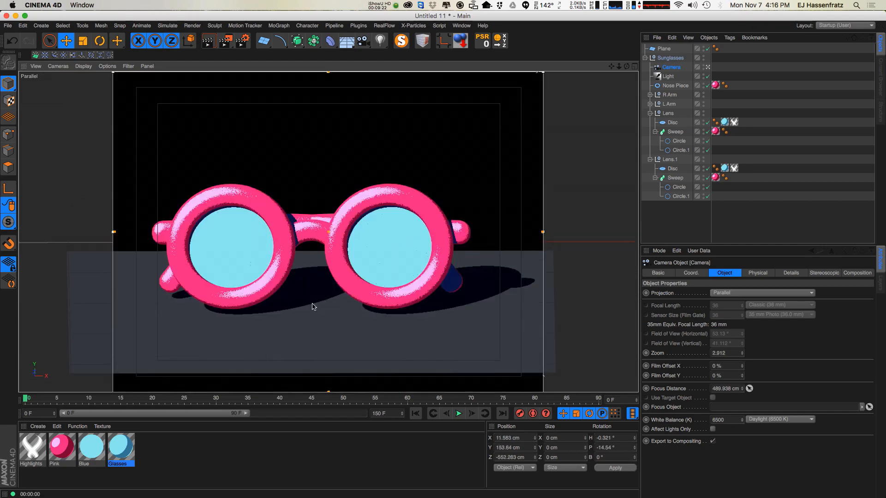
pyautogui.moveTo(336, 305)
pyautogui.keyDown('alt'); pyautogui.mouseDown(button='right')
pyautogui.moveTo(352, 312)
pyautogui.moveTo(326, 310)
pyautogui.mouseUp(button='right'); pyautogui.keyUp('alt')
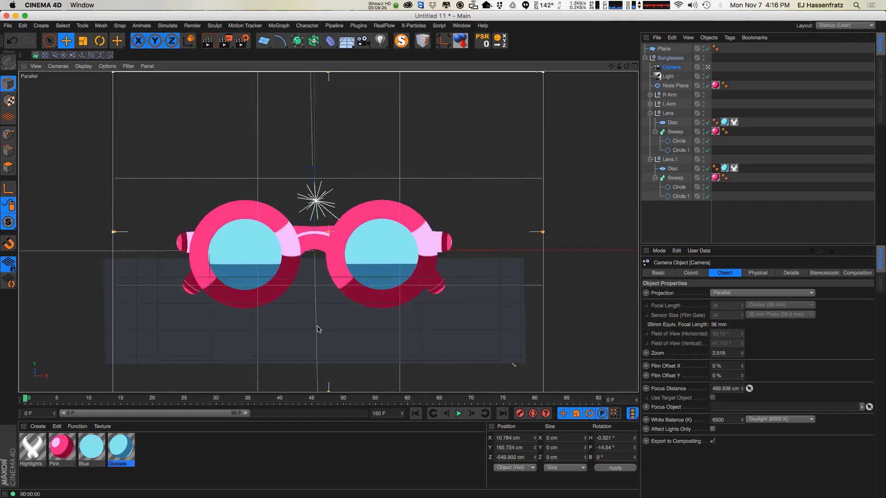
# Scale the floor plane up to about 994 cm so it fills the camera view.
pyautogui.click(306, 313)
pyautogui.press('t')
pyautogui.moveTo(300, 316); pyautogui.dragTo(646, 238)
pyautogui.moveTo(220, 334); pyautogui.dragTo(406, 253)
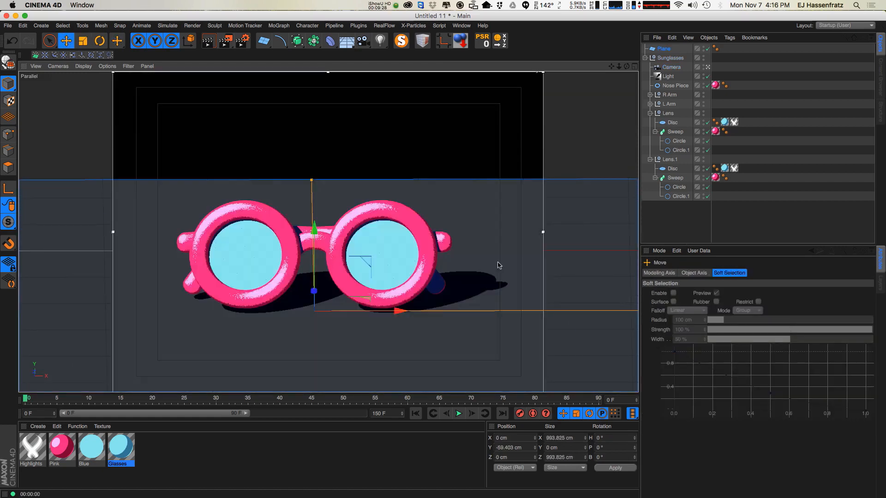
pyautogui.press('e')
pyautogui.click(734, 236)
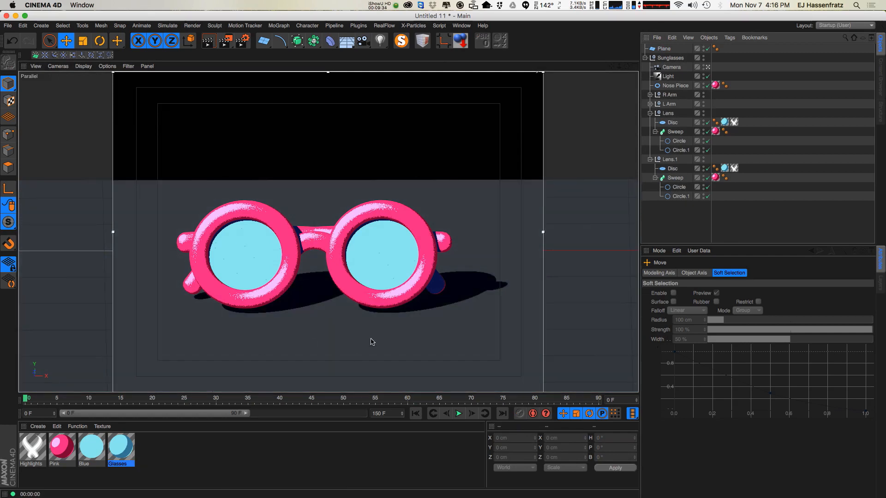
# Rename the plane Floor and raise it slightly to about Y -54 cm.
pyautogui.click(272, 340)
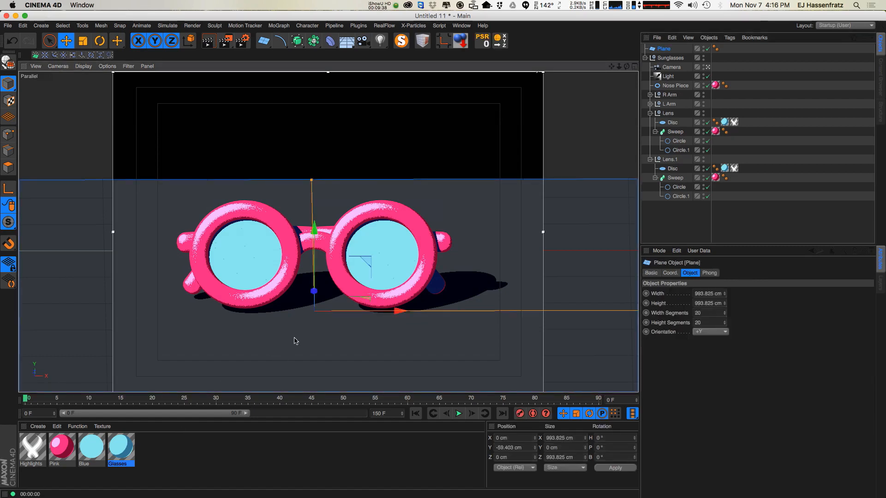
pyautogui.doubleClick(667, 49)
pyautogui.write('Floor')
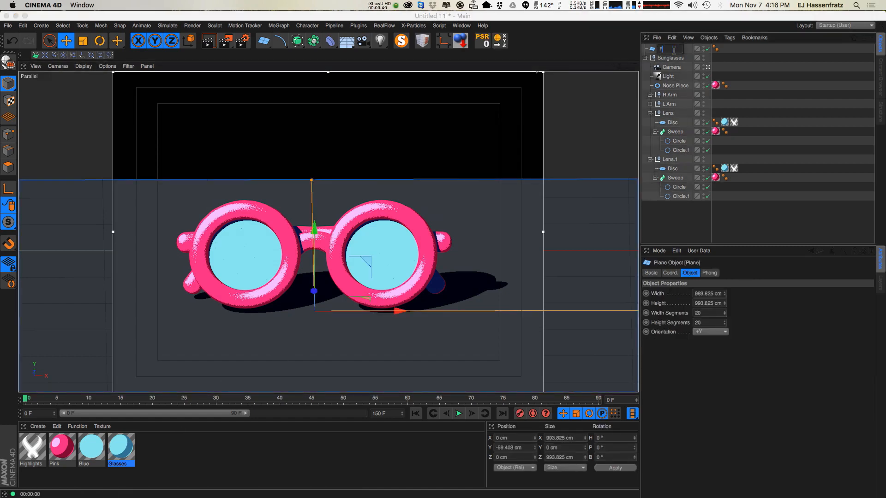
pyautogui.press('Return')
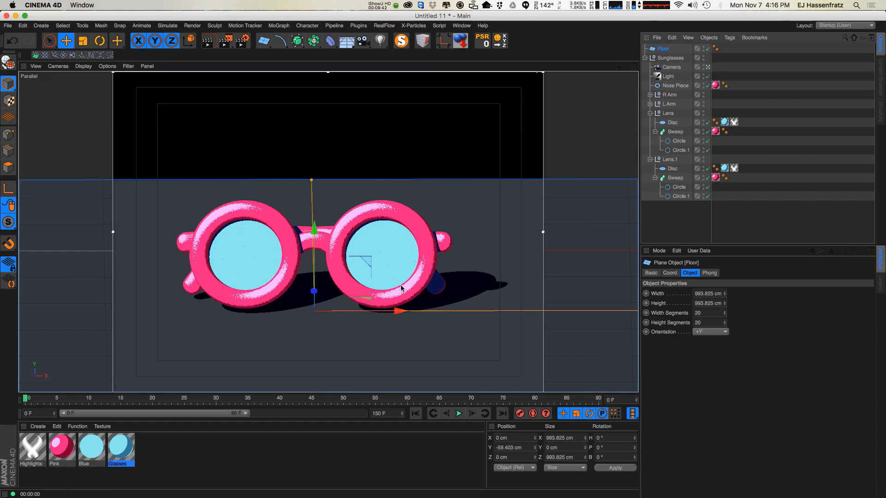
pyautogui.moveTo(315, 231); pyautogui.dragTo(314, 228)
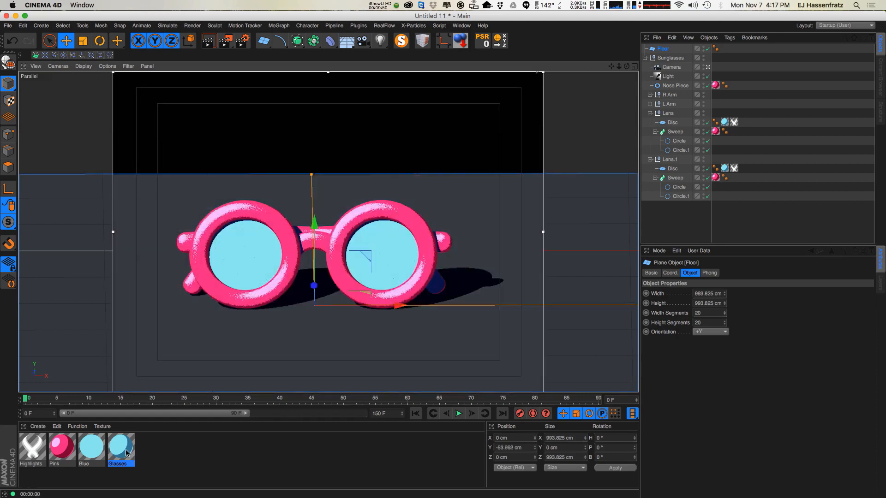
# Duplicate the Glasses material and name the copy Floor.
pyautogui.keyDown('ctrl'); pyautogui.moveTo(128, 453); pyautogui.dragTo(171, 458); pyautogui.keyUp('ctrl')
pyautogui.doubleClick(157, 465)
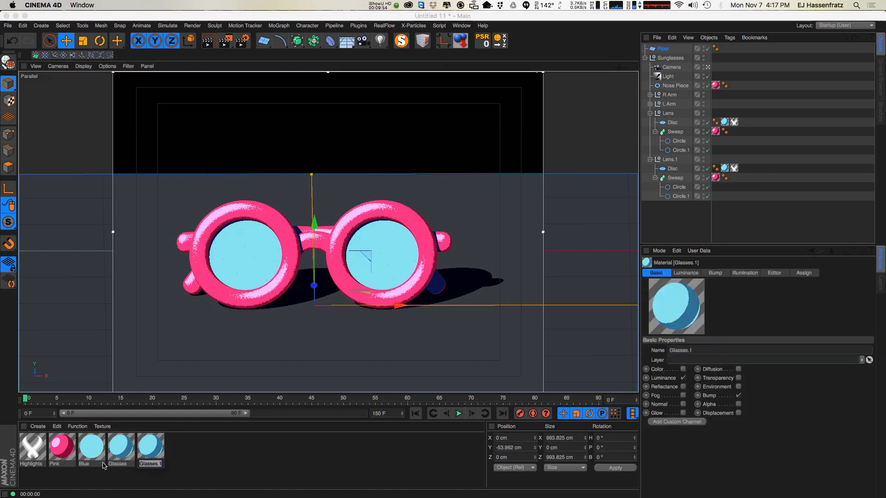
pyautogui.write('Floor')
pyautogui.press('Return')
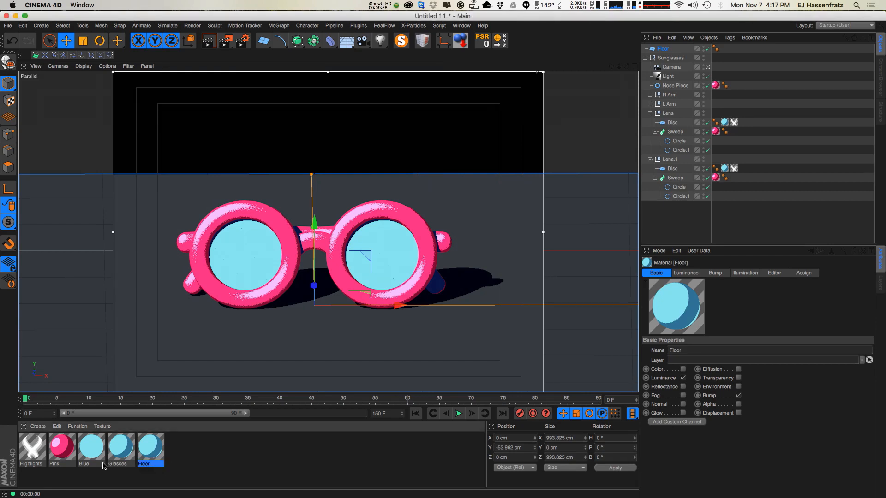
# Open the Floor material, apply it to the Floor plane, and enable its Bump channel.
pyautogui.doubleClick(157, 447)
pyautogui.moveTo(302, 63); pyautogui.dragTo(708, 163)
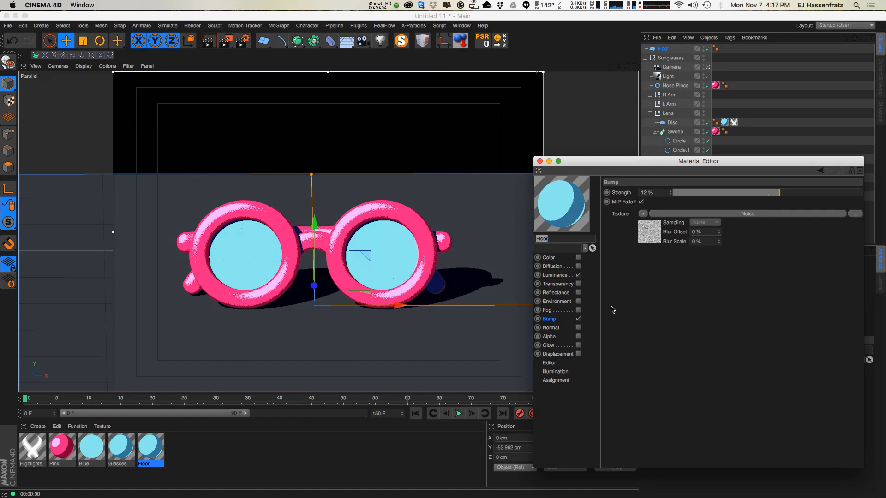
pyautogui.moveTo(591, 165); pyautogui.dragTo(578, 149)
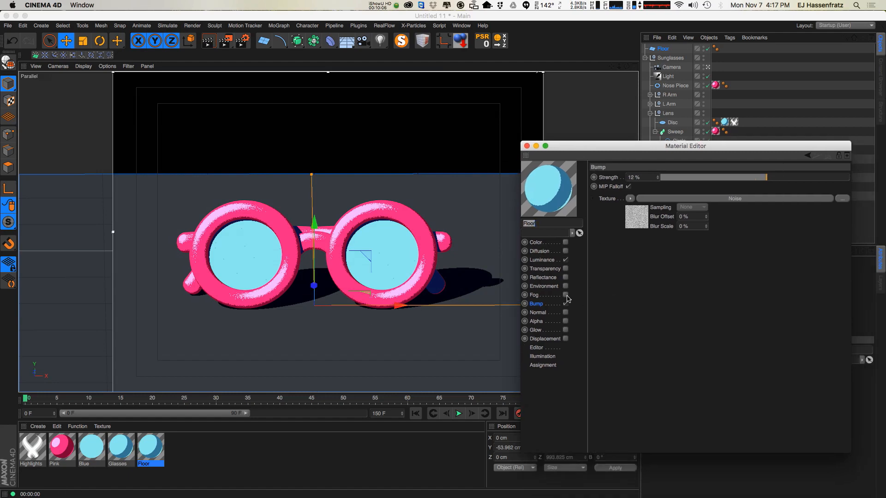
pyautogui.click(542, 260)
pyautogui.click(692, 339)
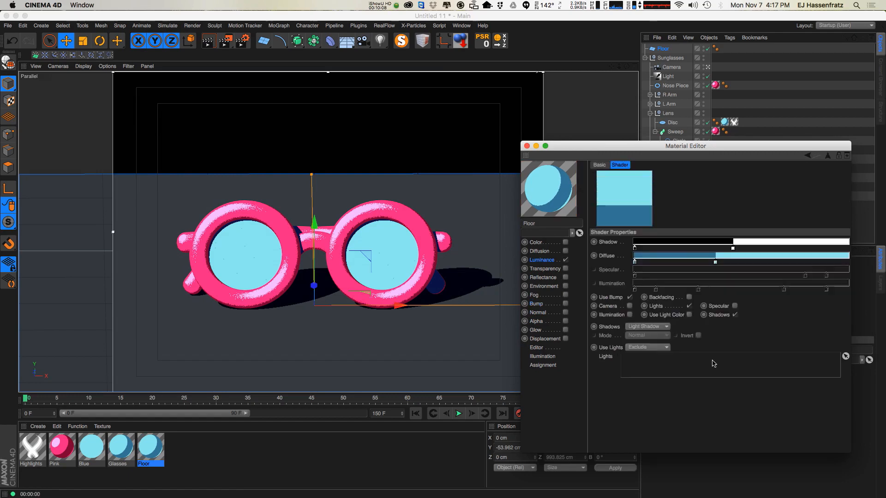
pyautogui.moveTo(152, 455); pyautogui.dragTo(664, 48)
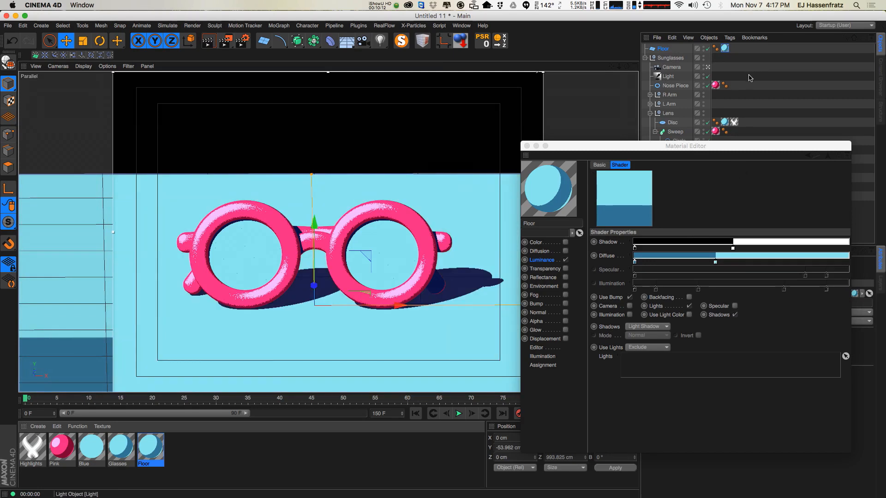
pyautogui.click(567, 304)
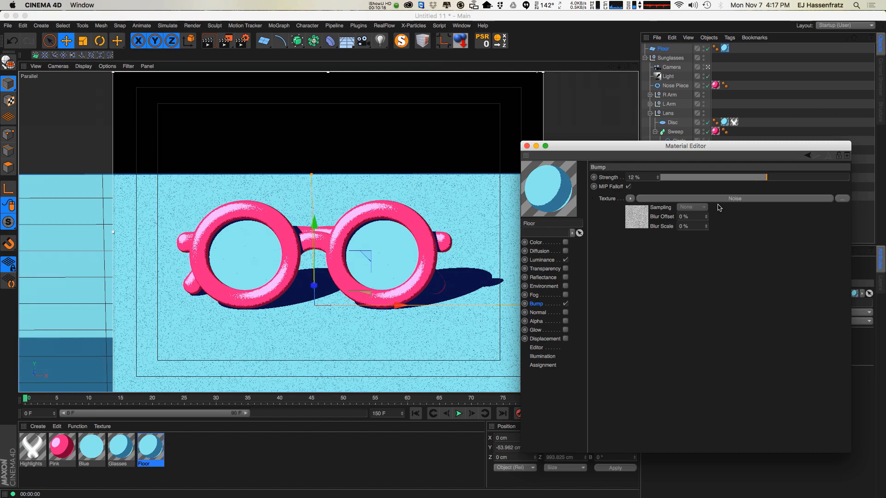
# Open the Floor material's Cel shader and set a diffuse gradient knot to R 0, G 50, B 150.
pyautogui.click(549, 261)
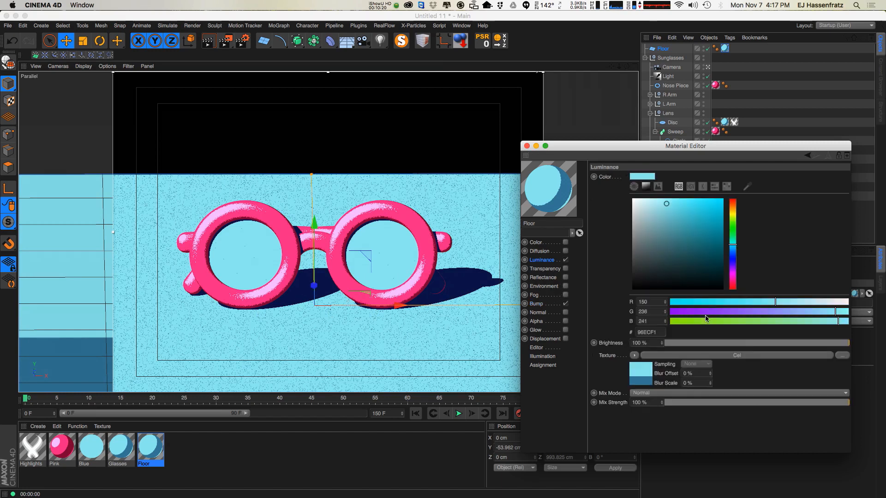
pyautogui.click(693, 349)
pyautogui.moveTo(716, 267); pyautogui.dragTo(675, 264)
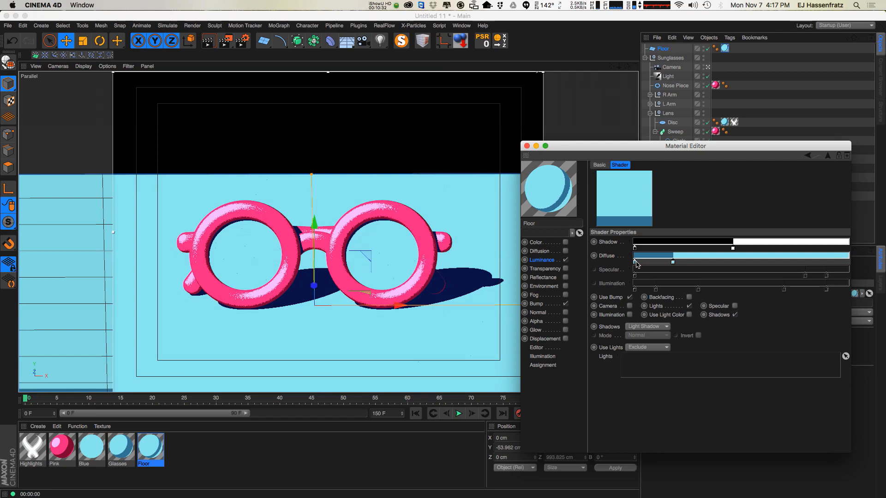
pyautogui.doubleClick(673, 261)
pyautogui.moveTo(679, 241)
pyautogui.mouseDown()
pyautogui.moveTo(704, 241)
pyautogui.moveTo(715, 258)
pyautogui.moveTo(696, 223)
pyautogui.moveTo(715, 258)
pyautogui.moveTo(705, 238)
pyautogui.mouseUp()
pyautogui.click(715, 255)
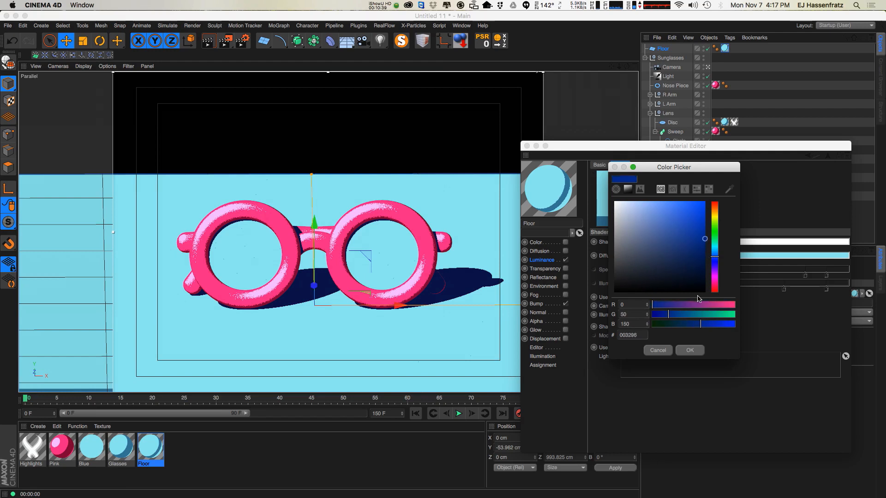
pyautogui.click(691, 351)
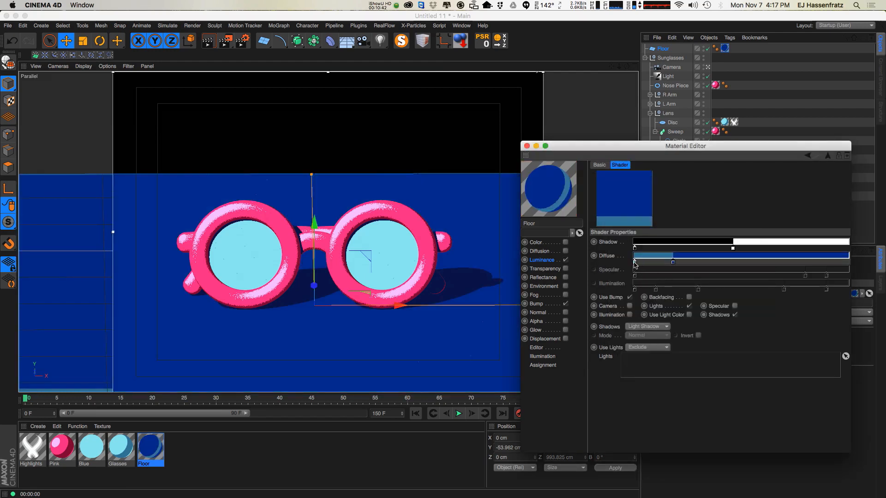
# Set the other diffuse knot to the same dark blue and move the middle knot right.
pyautogui.doubleClick(674, 263)
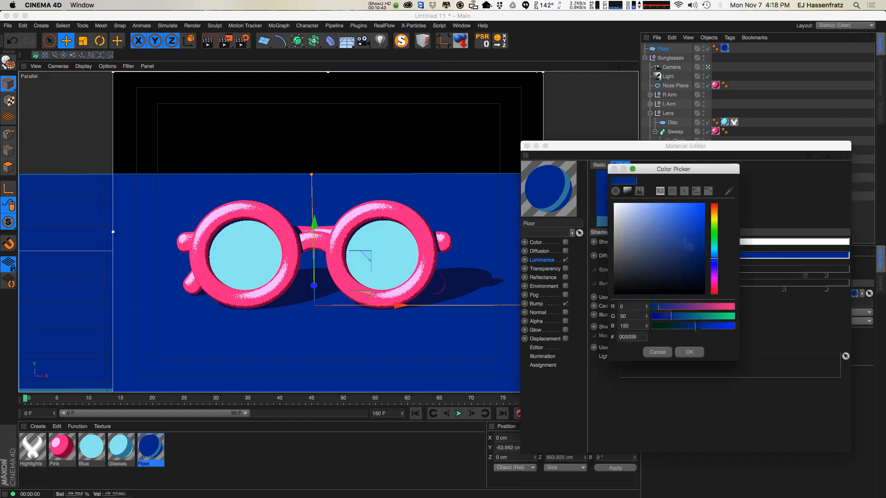
pyautogui.click(690, 352)
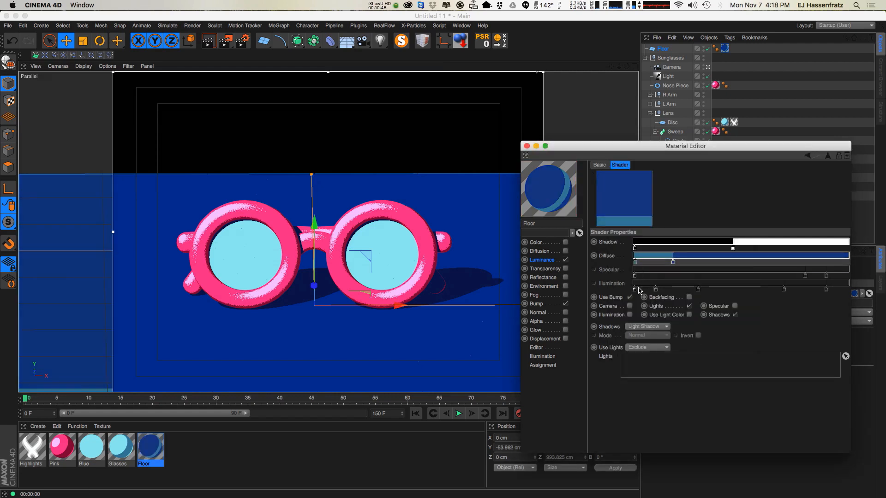
pyautogui.doubleClick(650, 263)
pyautogui.moveTo(662, 246)
pyautogui.mouseDown()
pyautogui.moveTo(650, 257)
pyautogui.moveTo(654, 290)
pyautogui.mouseUp()
pyautogui.click(666, 352)
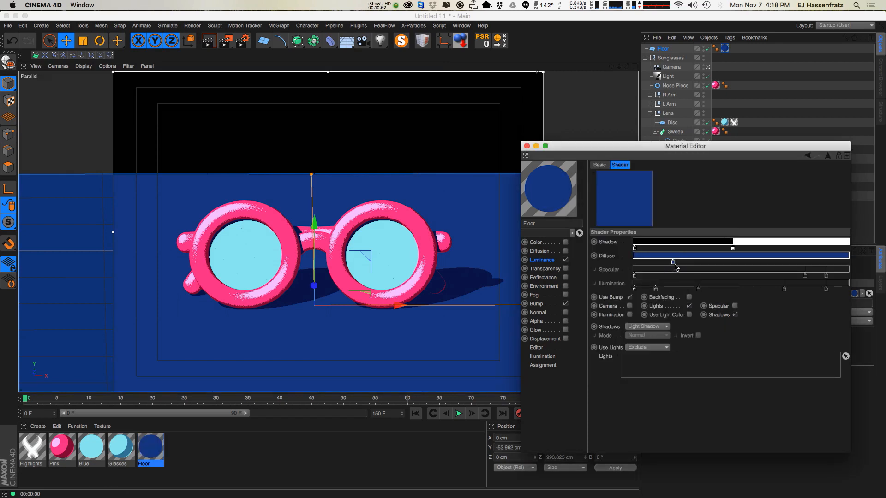
pyautogui.moveTo(674, 262); pyautogui.dragTo(700, 262)
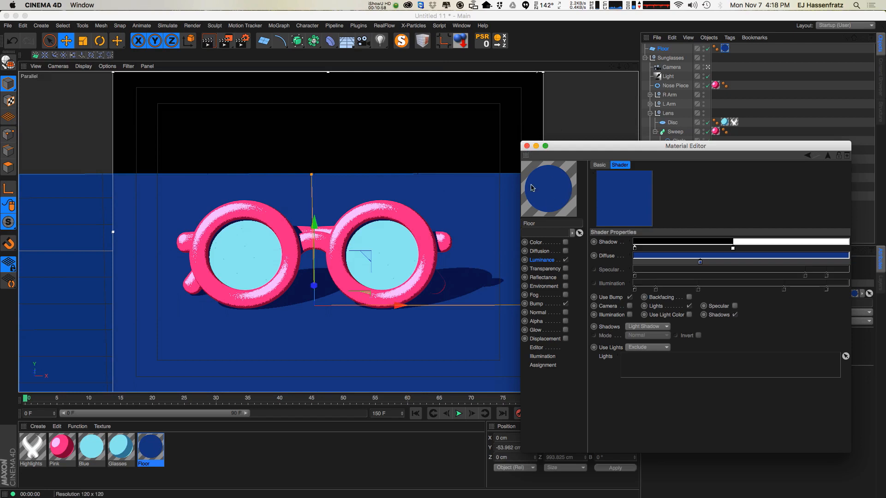
# Close the Material Editor and add a Background object to the scene.
pyautogui.click(527, 146)
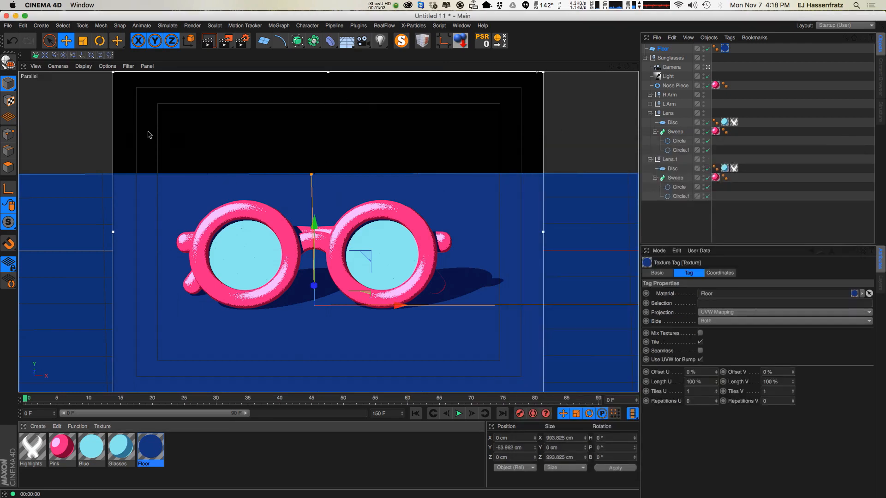
pyautogui.moveTo(347, 41); pyautogui.dragTo(398, 117)
# Duplicate the Floor material and name the copy BKG.
pyautogui.keyDown('ctrl'); pyautogui.moveTo(155, 454); pyautogui.dragTo(189, 457); pyautogui.keyUp('ctrl')
pyautogui.doubleClick(176, 464)
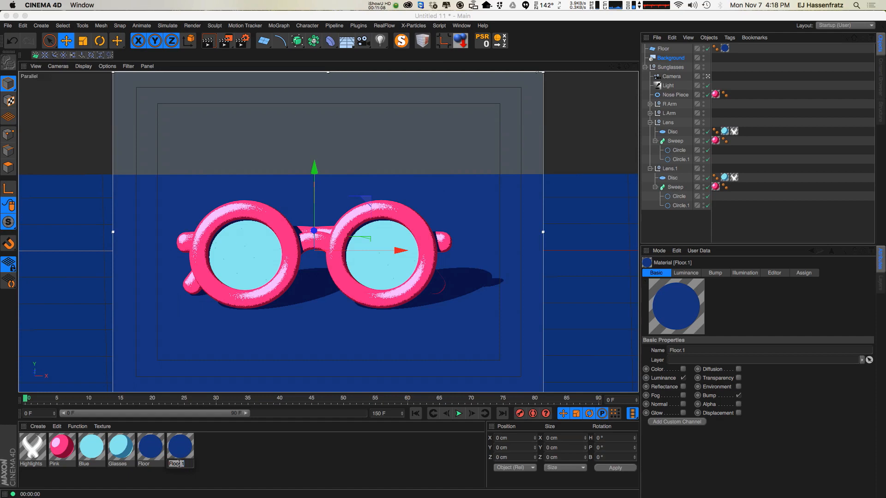
pyautogui.write('BKG')
pyautogui.press('Return')
# In the BKG material, clear the Cel luminance texture, set the luminance colour to R 27, G 64, B 138, and disable Bump.
pyautogui.doubleClick(180, 449)
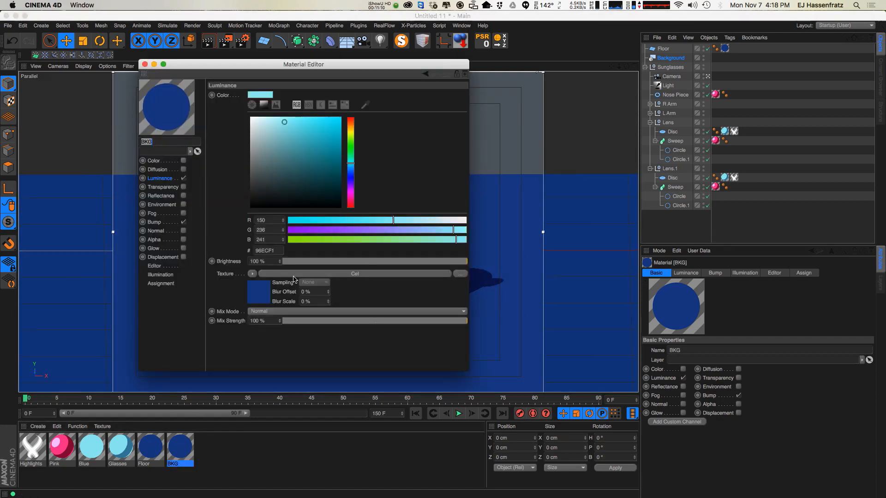
pyautogui.moveTo(306, 68); pyautogui.dragTo(549, 115)
pyautogui.click(496, 322)
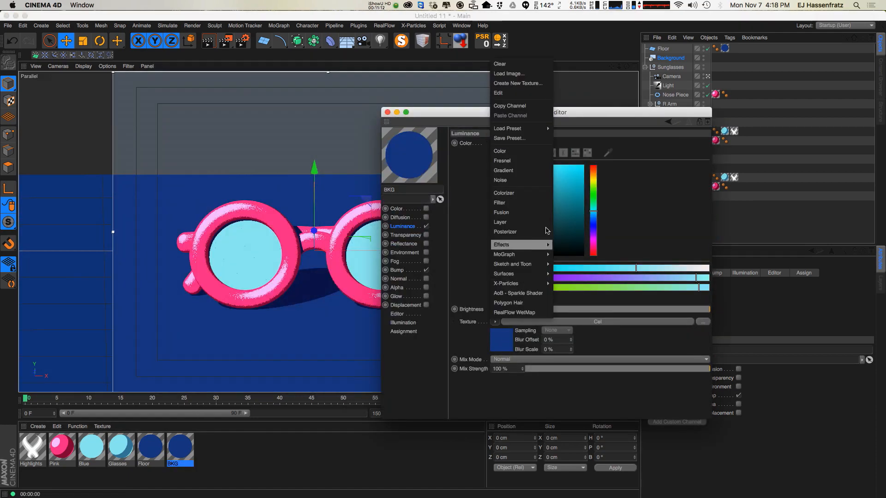
pyautogui.click(500, 64)
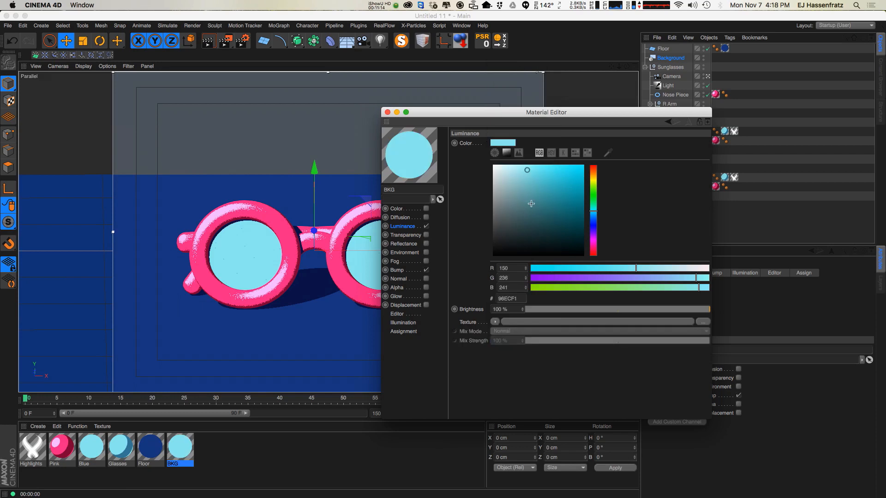
pyautogui.click(359, 186)
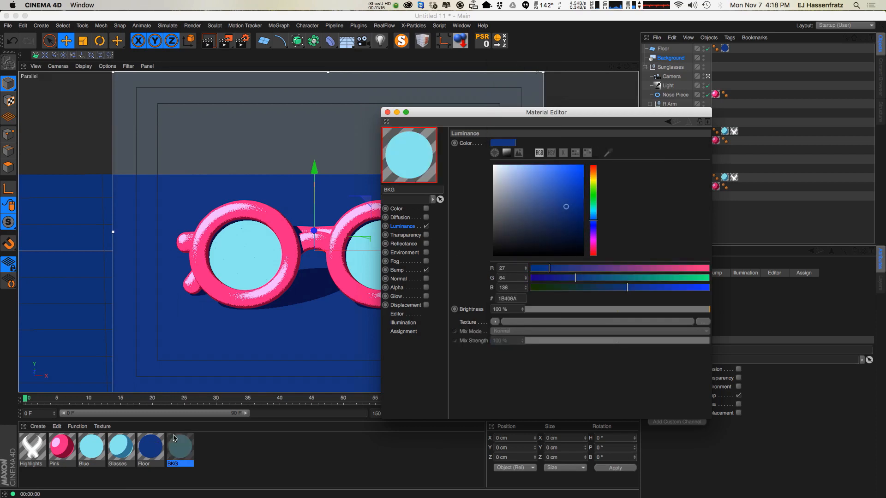
pyautogui.click(427, 270)
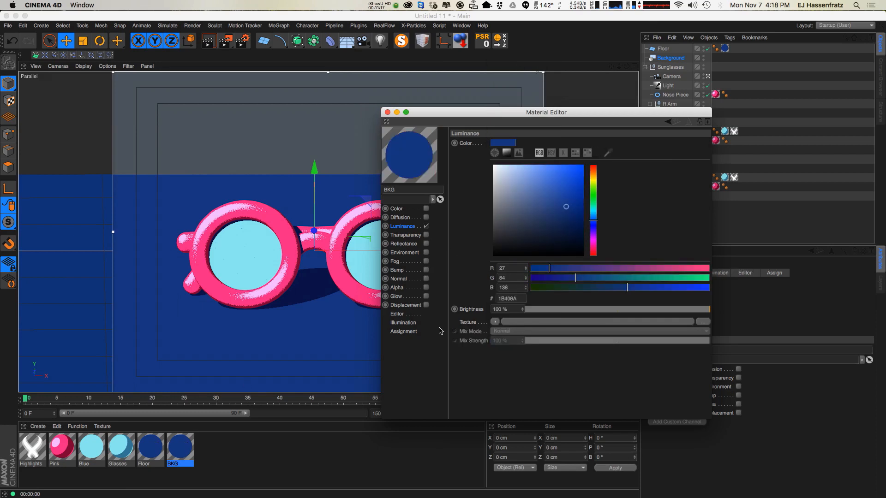
pyautogui.click(387, 112)
# Apply the BKG material to the Background object and render the viewport to preview it.
pyautogui.moveTo(182, 450); pyautogui.dragTo(666, 58)
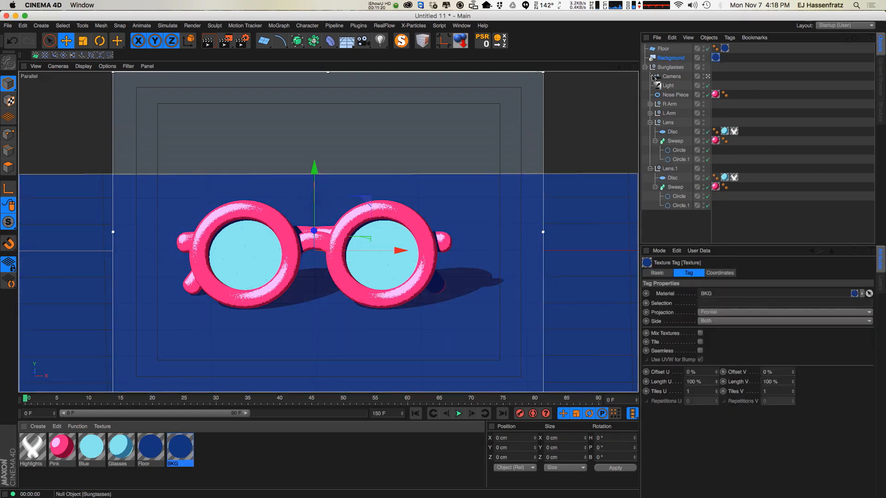
pyautogui.press('super+r')
pyautogui.keyDown('alt'); pyautogui.moveTo(352, 279); pyautogui.dragTo(368, 267, button='middle'); pyautogui.keyUp('alt')
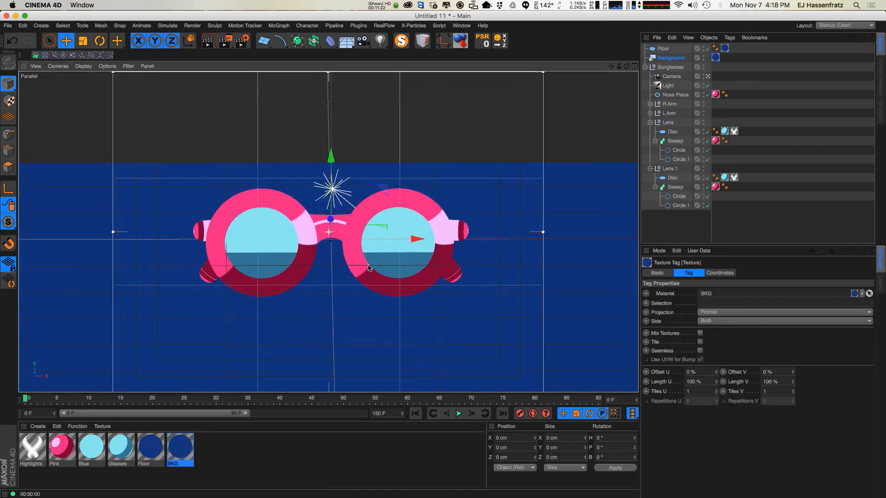
pyautogui.press('super+r')
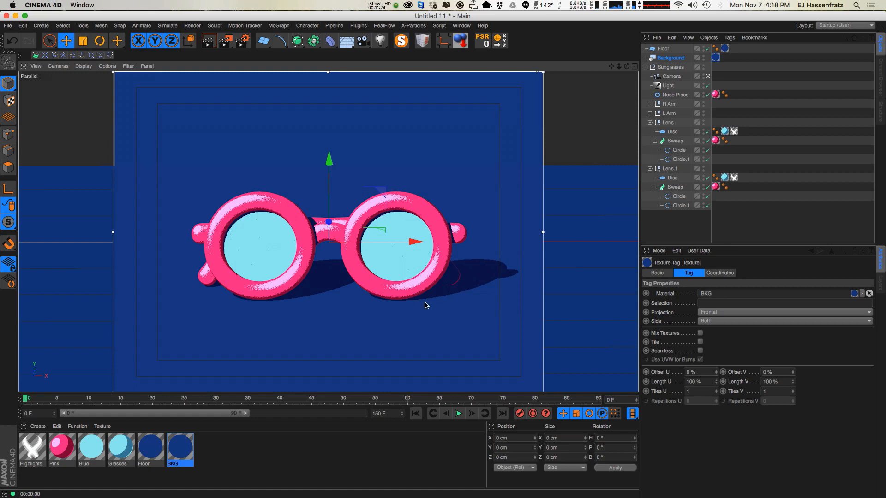
pyautogui.keyDown('alt'); pyautogui.moveTo(394, 222); pyautogui.dragTo(398, 229); pyautogui.keyUp('alt')
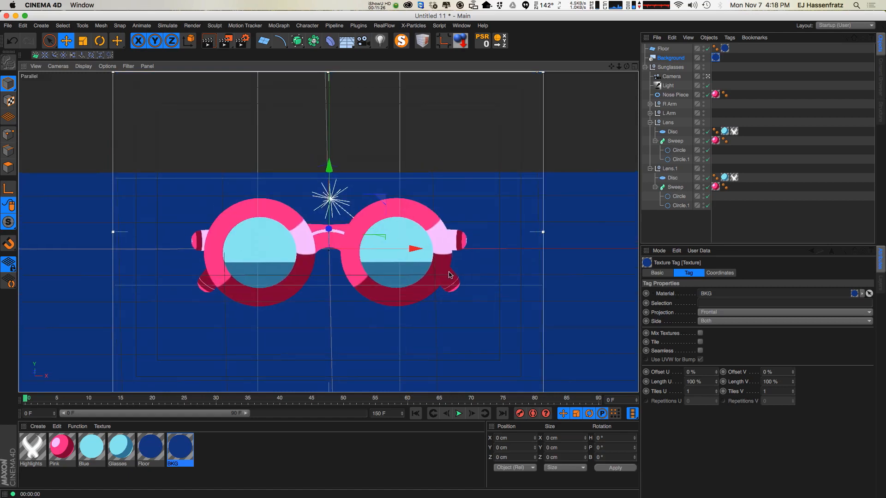
pyautogui.press('super+r')
pyautogui.keyDown('alt'); pyautogui.moveTo(428, 273); pyautogui.dragTo(419, 275, button='middle'); pyautogui.keyUp('alt')
pyautogui.press('super+r')
pyautogui.keyDown('alt'); pyautogui.moveTo(425, 312); pyautogui.dragTo(420, 309, button='middle'); pyautogui.keyUp('alt')
pyautogui.press('super+r')
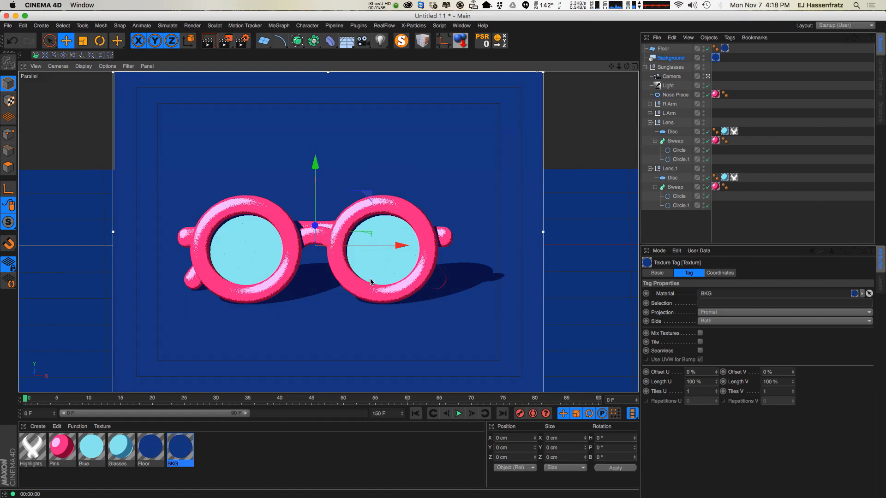
# Create a new material with the Color channel off and Alpha on, and apply it to the Light.
pyautogui.click(667, 86)
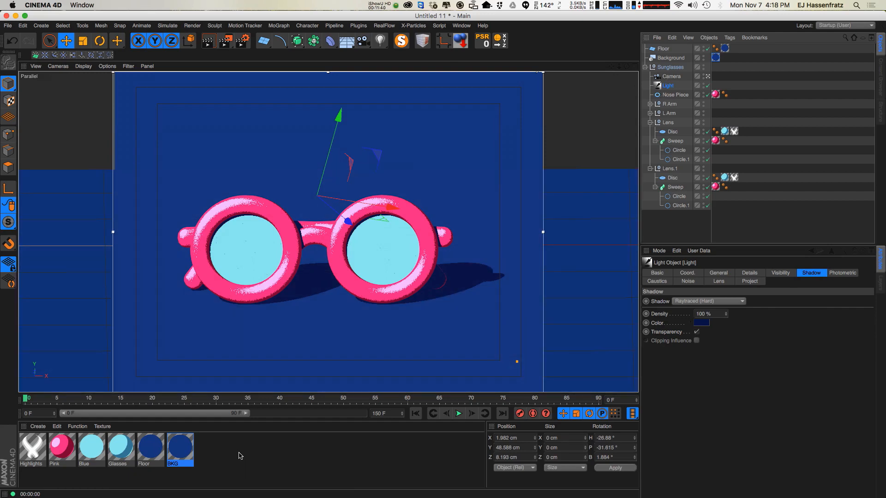
pyautogui.click(719, 273)
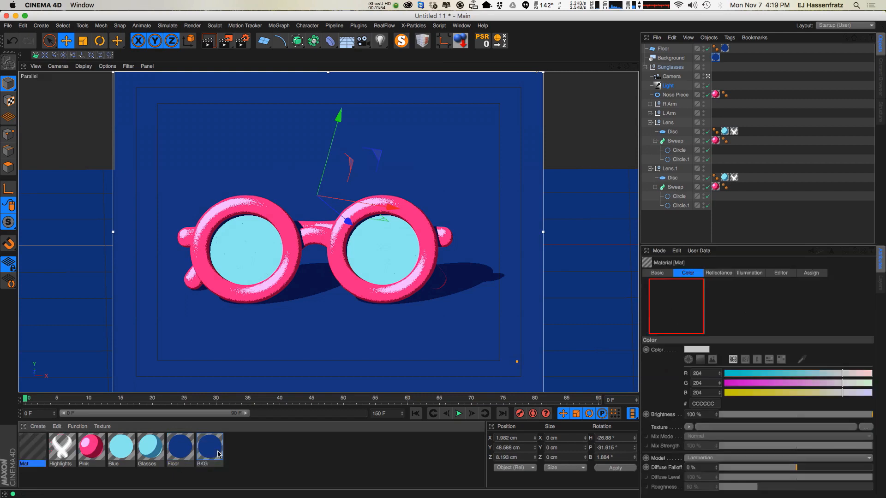
pyautogui.doubleClick(213, 453)
pyautogui.doubleClick(33, 447)
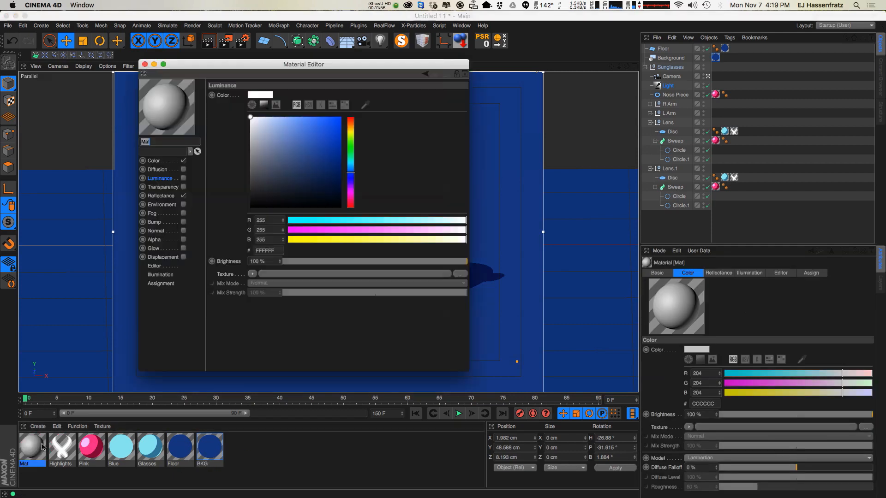
pyautogui.click(178, 161)
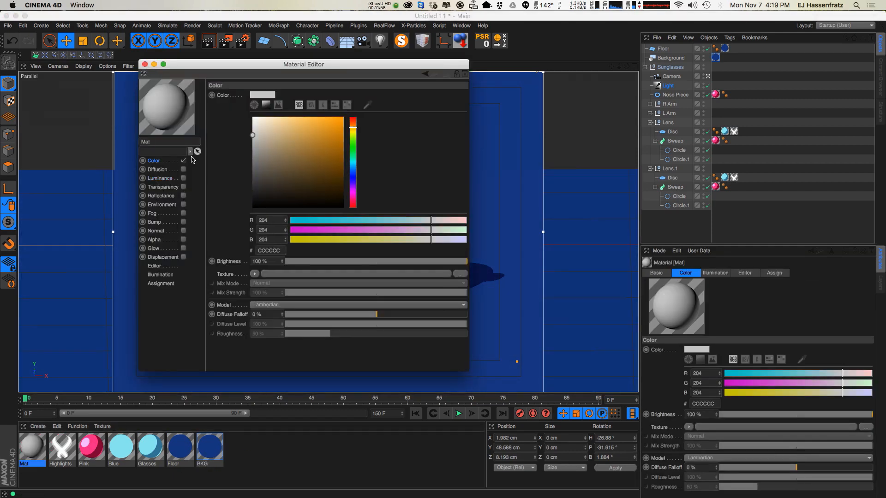
pyautogui.click(184, 160)
pyautogui.moveTo(262, 64); pyautogui.dragTo(628, 108)
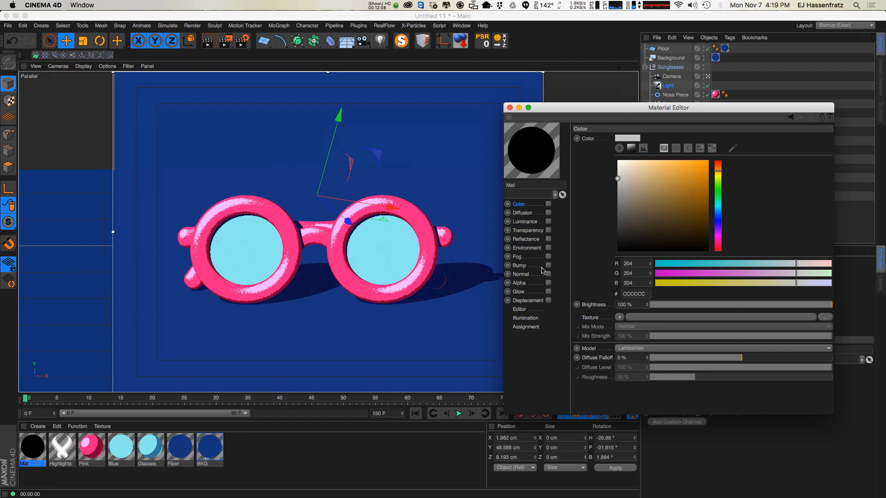
pyautogui.click(526, 268)
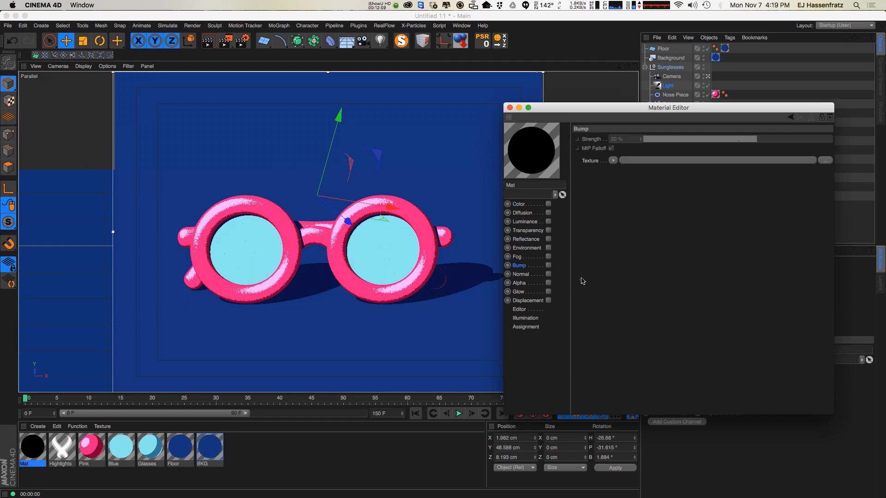
pyautogui.click(530, 283)
pyautogui.click(548, 283)
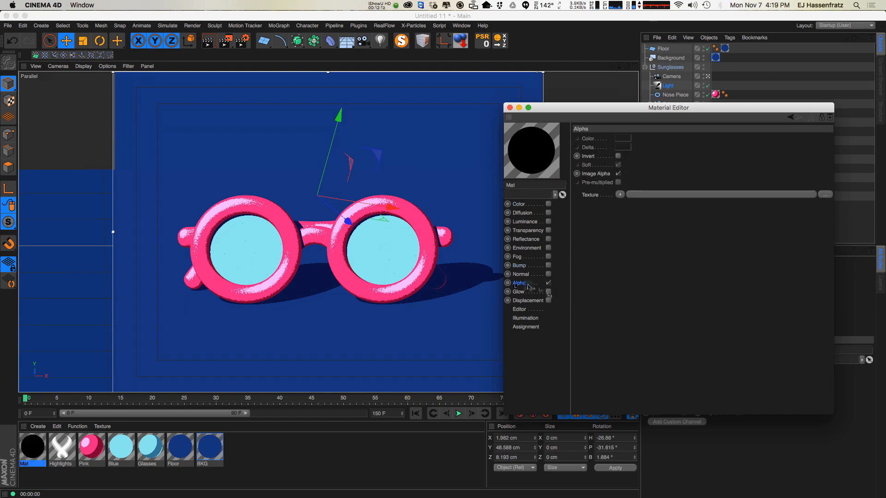
pyautogui.moveTo(33, 447); pyautogui.dragTo(697, 163)
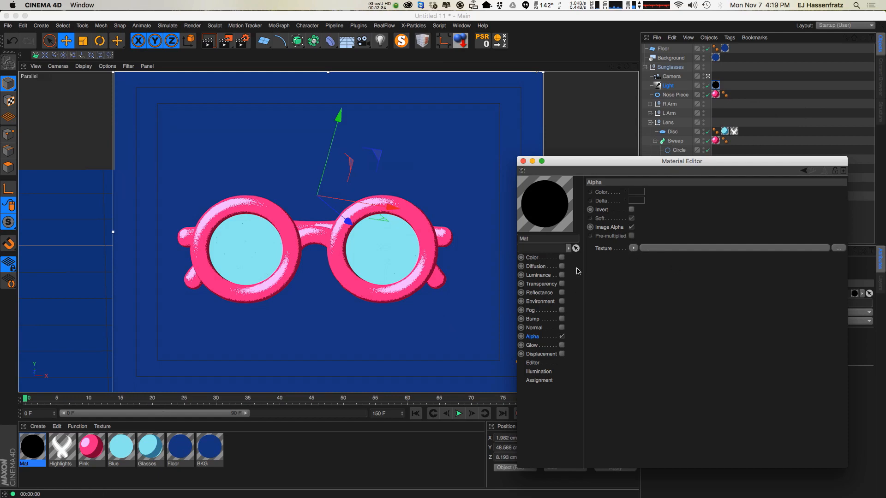
# Copy the Glasses material's Bump noise texture and paste it into the new material's Alpha texture.
pyautogui.click(150, 446)
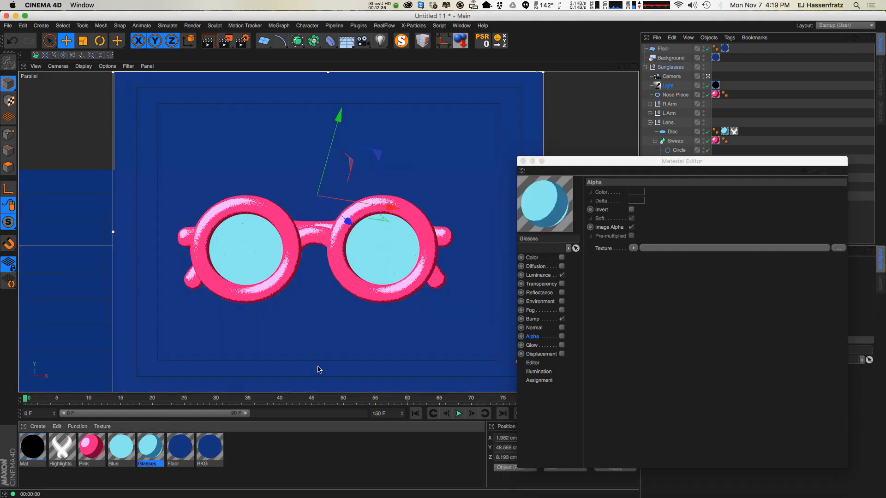
pyautogui.click(532, 319)
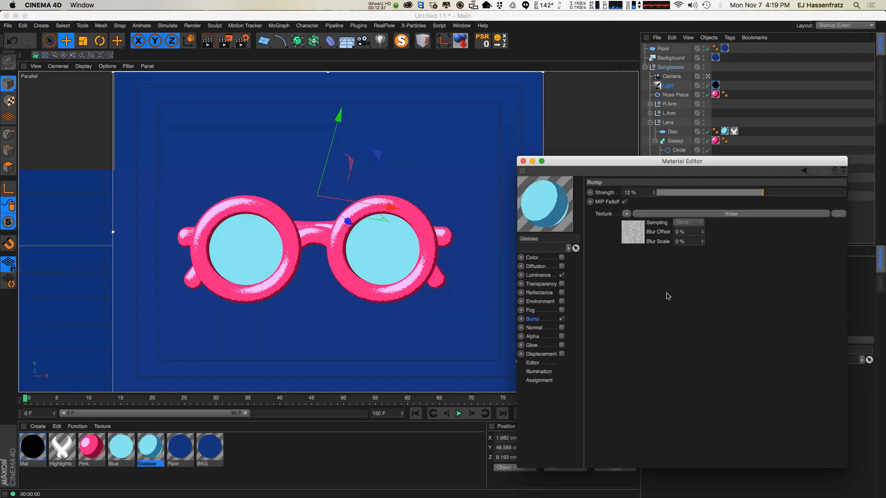
pyautogui.rightClick(604, 215)
pyautogui.click(635, 247)
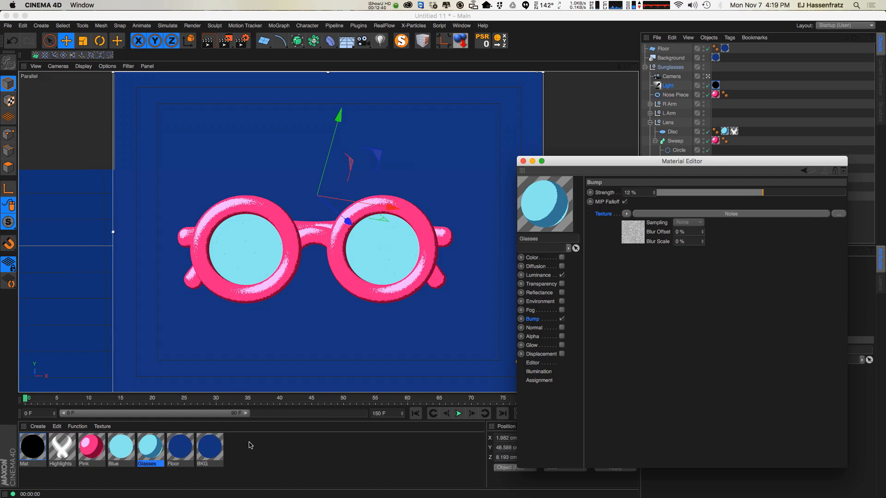
pyautogui.click(32, 447)
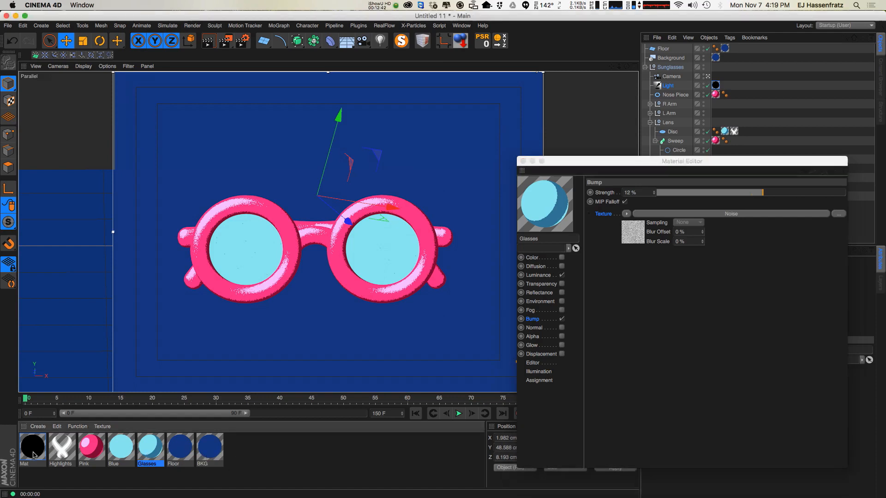
pyautogui.rightClick(603, 216)
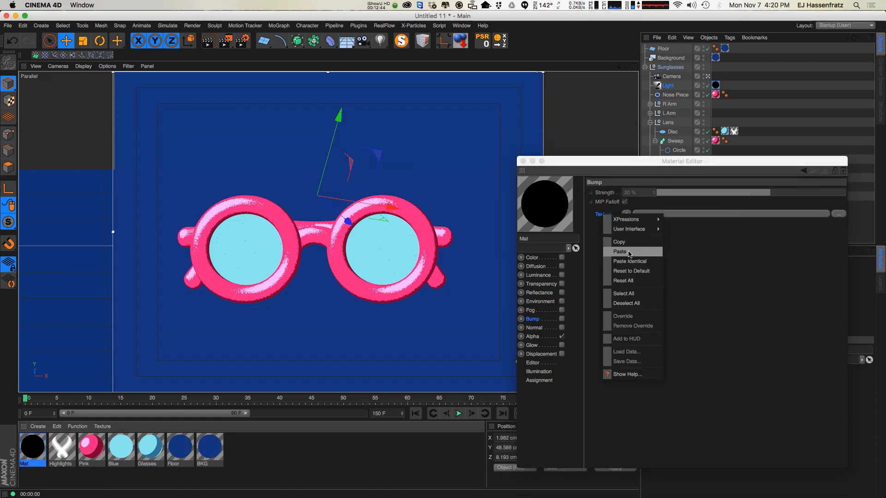
pyautogui.click(533, 336)
pyautogui.rightClick(614, 252)
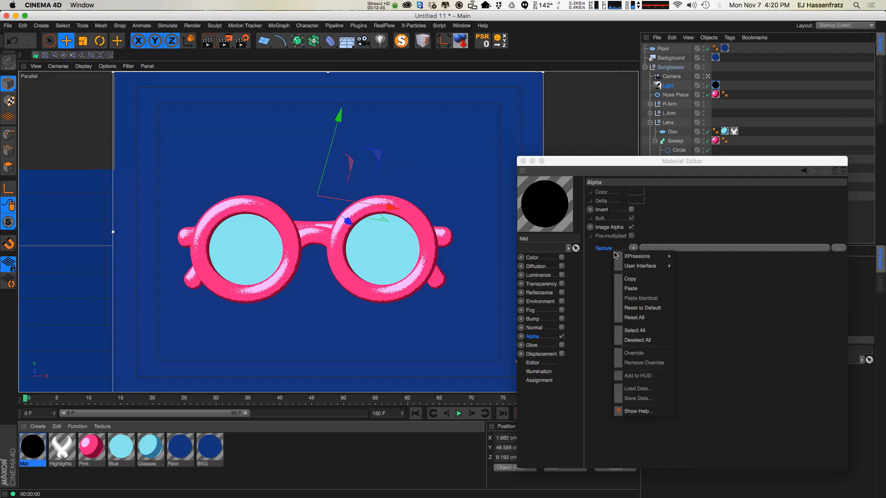
pyautogui.click(631, 289)
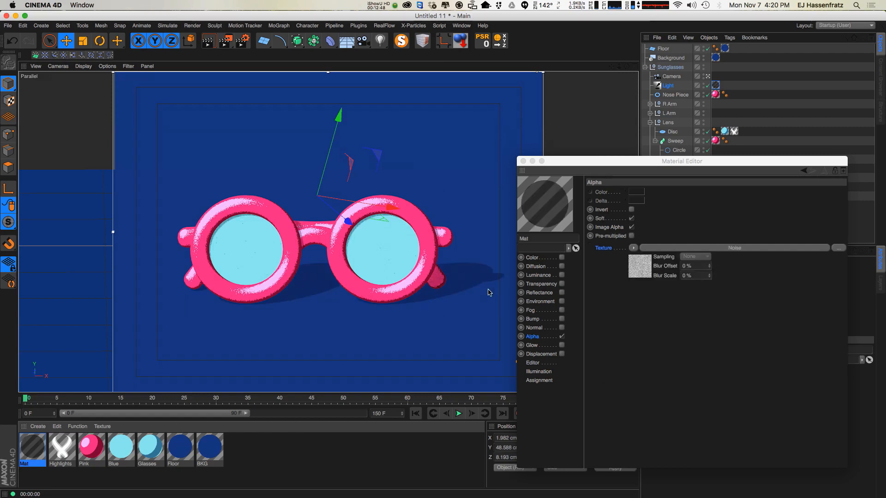
# Open the Alpha noise shader and set its Contrast to 60%.
pyautogui.click(650, 248)
pyautogui.click(788, 442)
pyautogui.moveTo(801, 445); pyautogui.dragTo(807, 443)
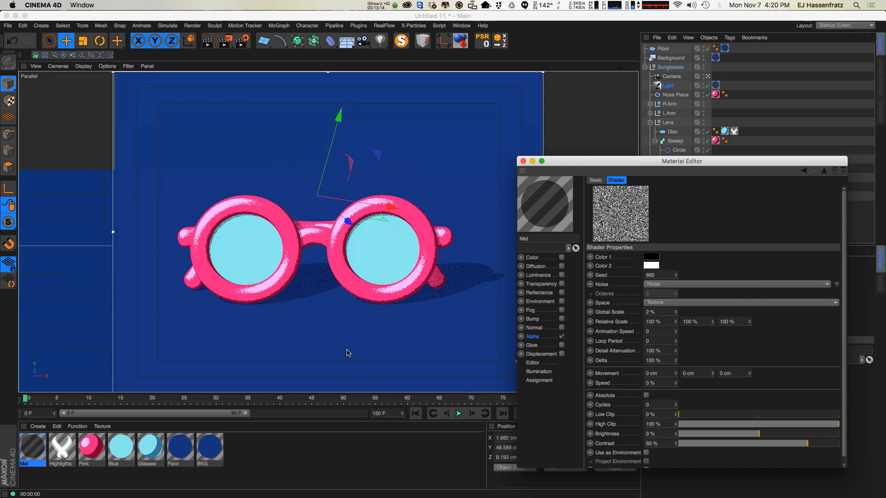
# Try a noise Global Scale of 50% and undo it.
pyautogui.click(660, 312)
pyautogui.write('50')
pyautogui.press('Return')
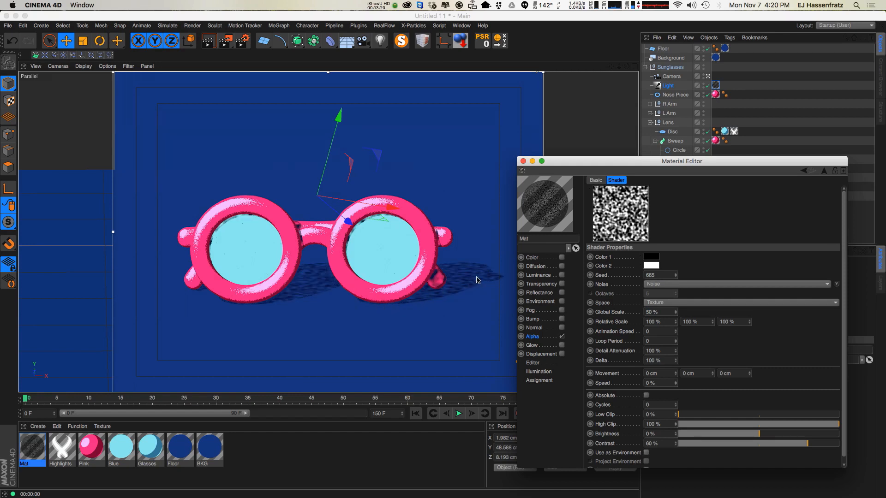
pyautogui.press('super+z')
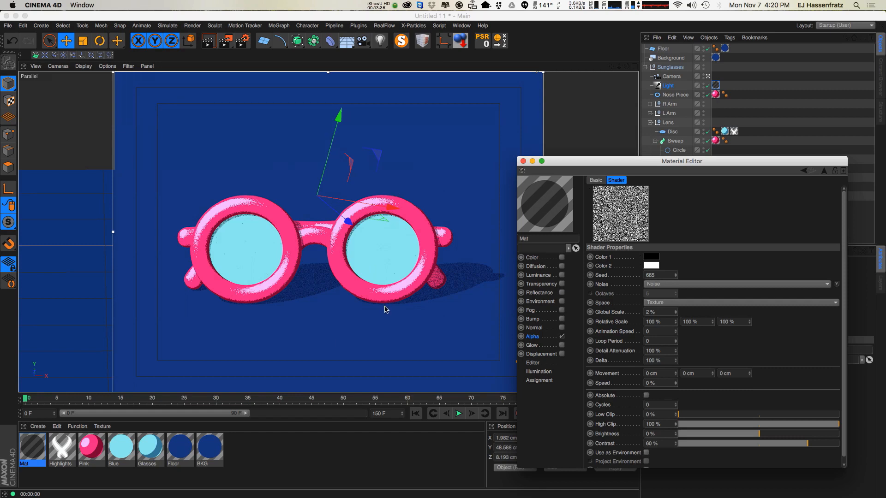
# Close the Material Editor and set the Light's Falloff to Linear.
pyautogui.click(522, 162)
pyautogui.click(668, 86)
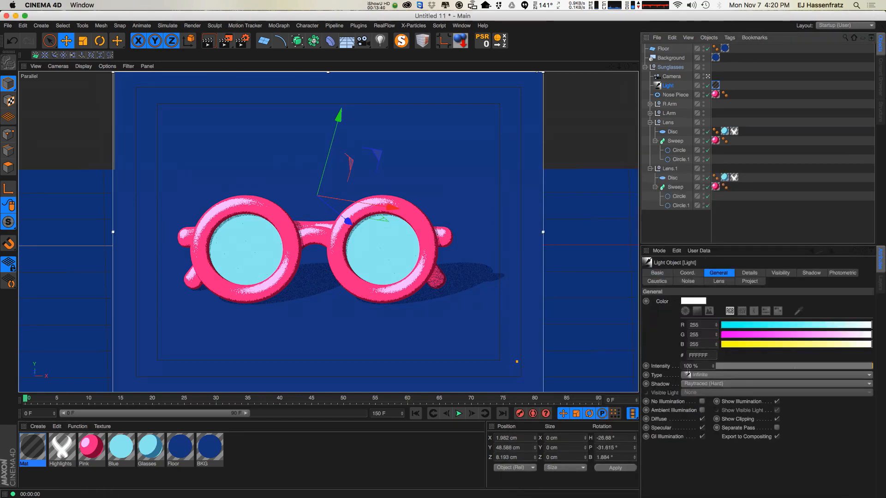
pyautogui.click(750, 273)
pyautogui.click(706, 360)
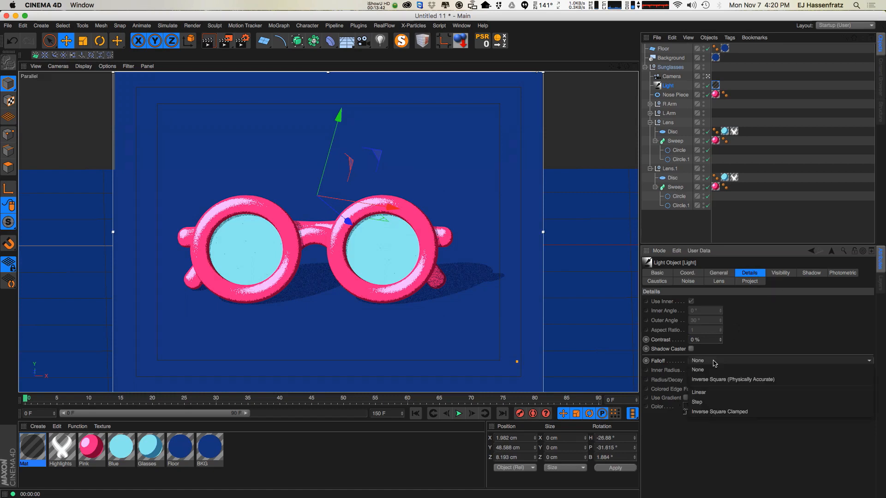
pyautogui.click(700, 379)
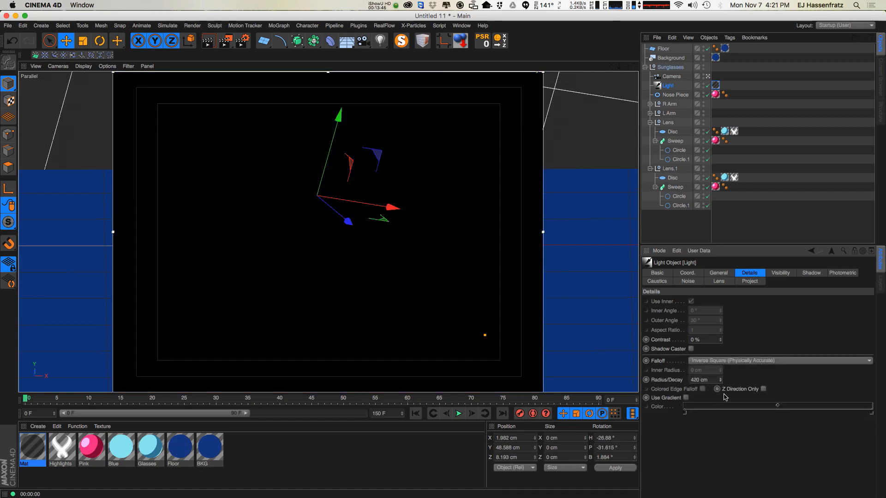
pyautogui.click(738, 362)
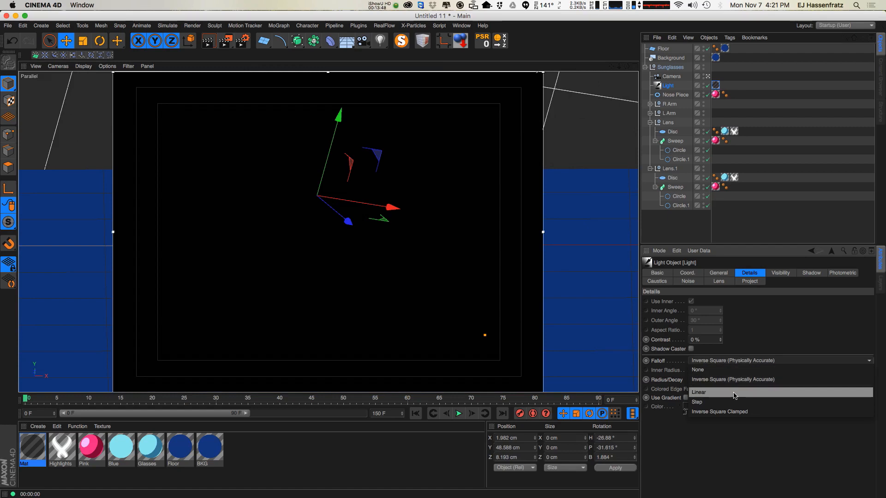
pyautogui.click(733, 380)
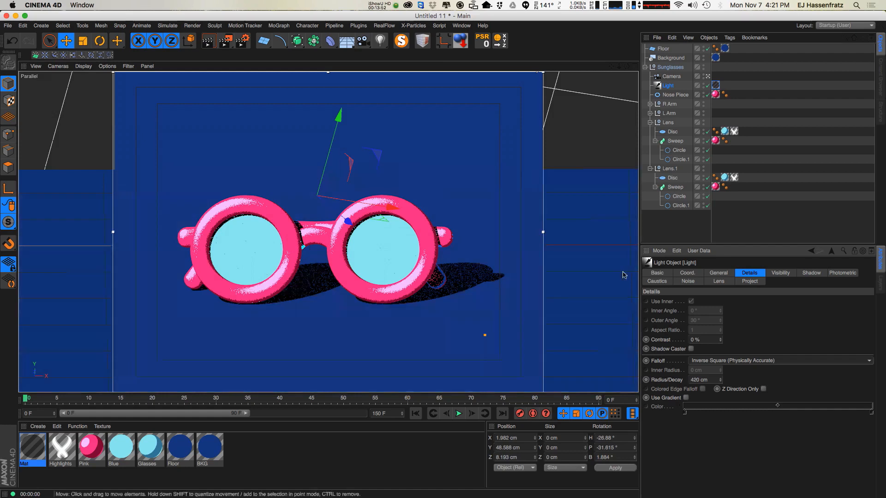
pyautogui.click(718, 364)
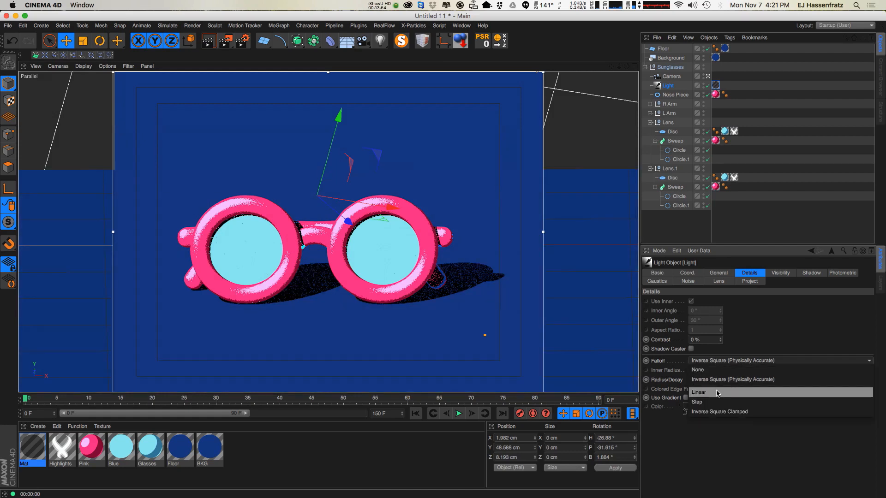
pyautogui.click(718, 392)
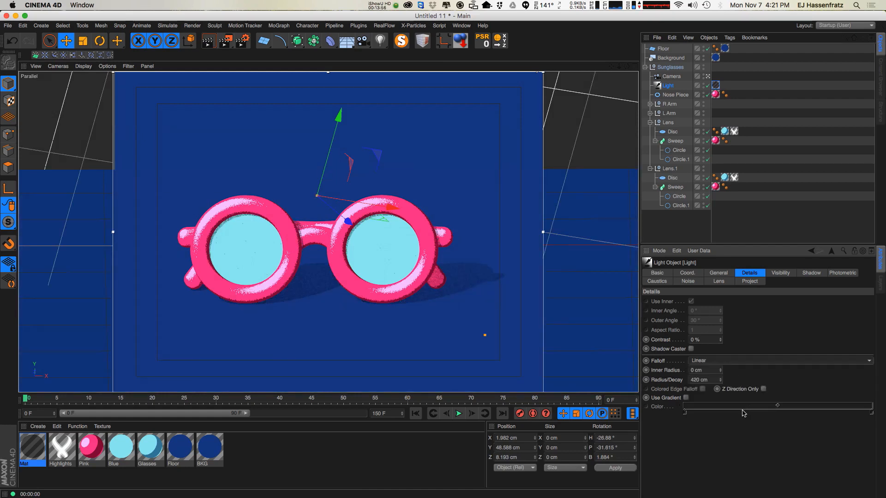
# Set the light's Radius/Decay to 210 cm and Inner Radius to 36 cm, then switch its Falloff to None.
pyautogui.moveTo(721, 381); pyautogui.dragTo(704, 477)
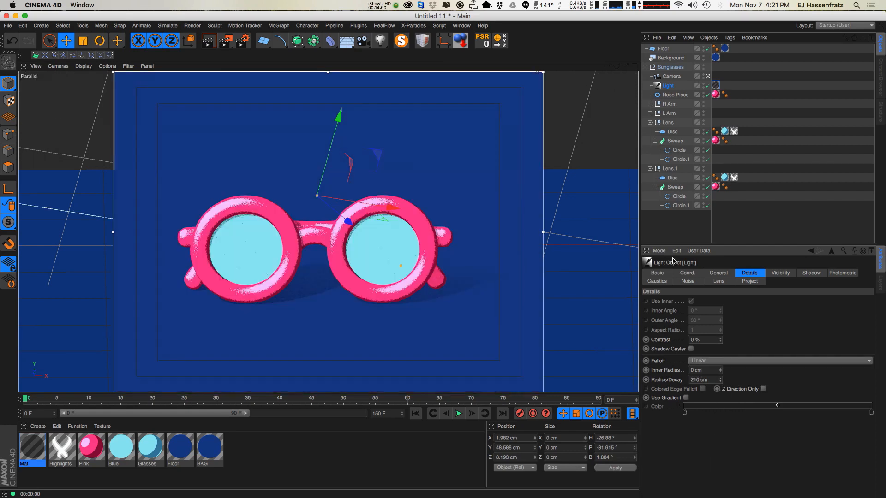
pyautogui.moveTo(721, 370); pyautogui.dragTo(715, 368)
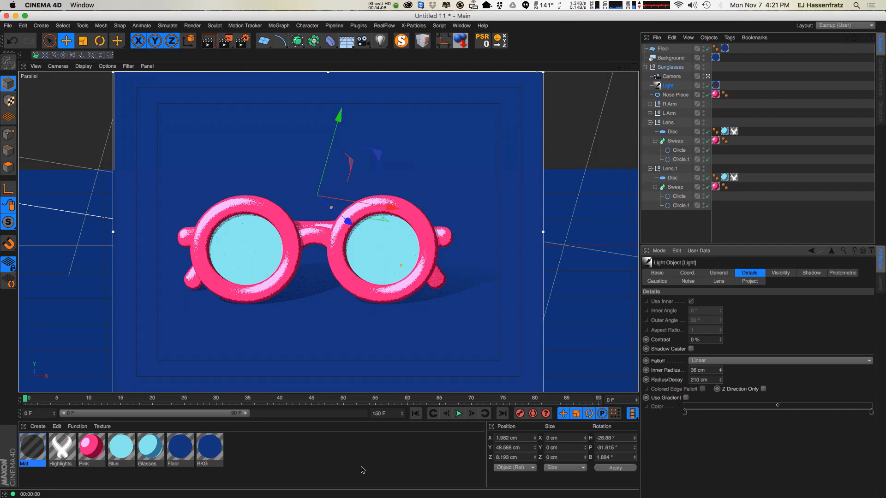
pyautogui.middleClick(607, 75)
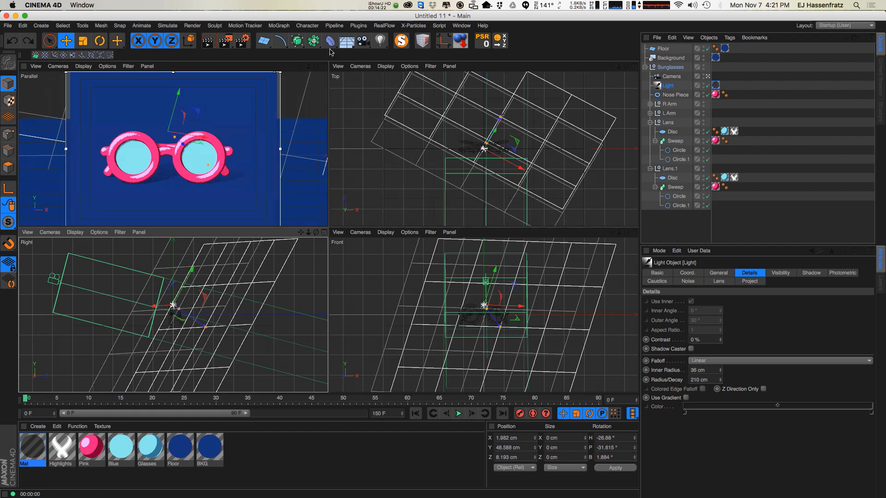
pyautogui.click(324, 66)
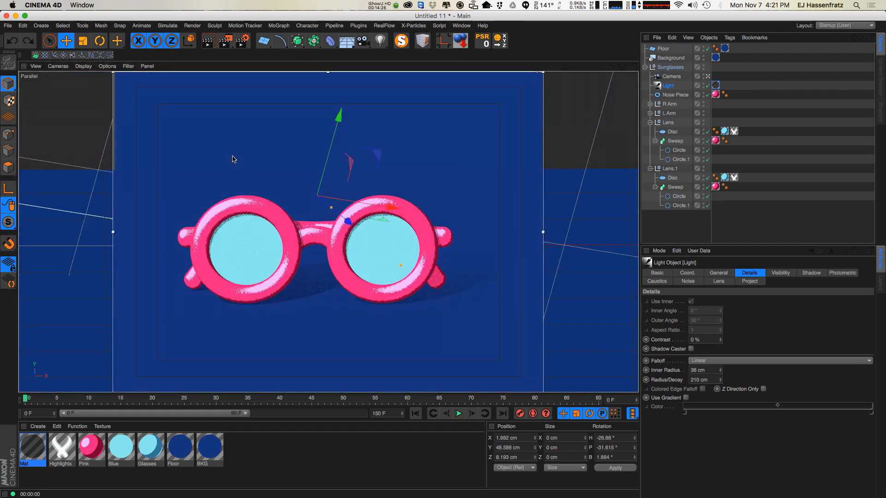
pyautogui.click(748, 362)
pyautogui.click(748, 354)
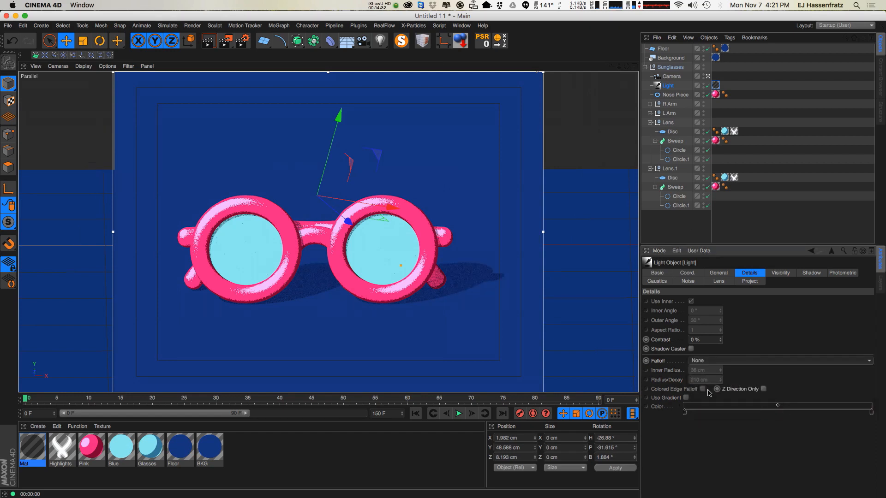
# Open the light's Mat material and replace its Alpha texture with an Ambient Occlusion shader.
pyautogui.click(716, 86)
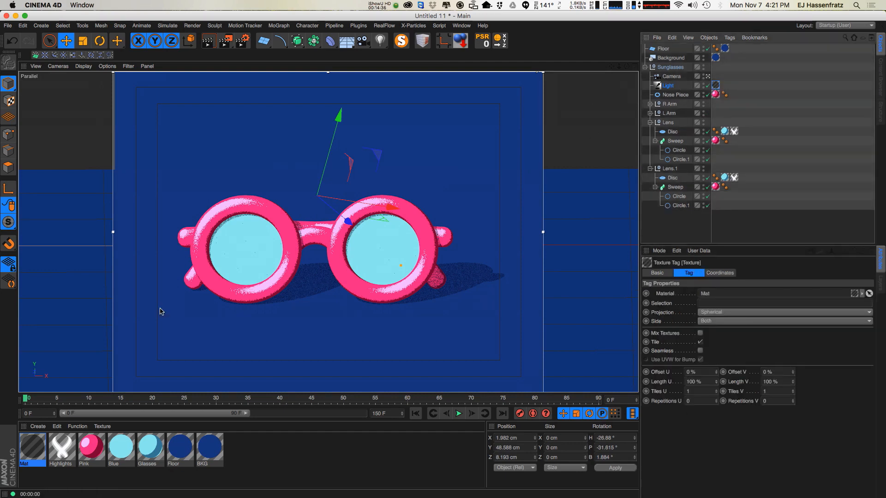
pyautogui.click(27, 451)
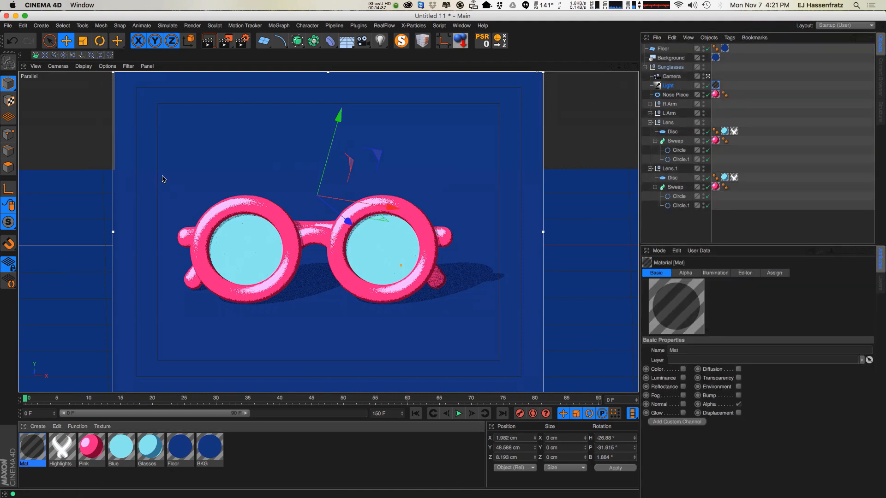
pyautogui.doubleClick(39, 446)
pyautogui.moveTo(285, 65); pyautogui.dragTo(673, 119)
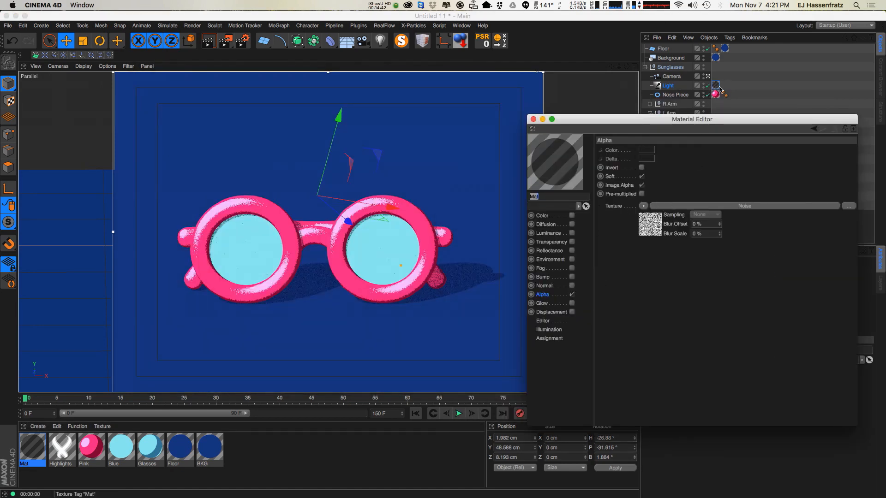
pyautogui.click(643, 206)
pyautogui.click(687, 212)
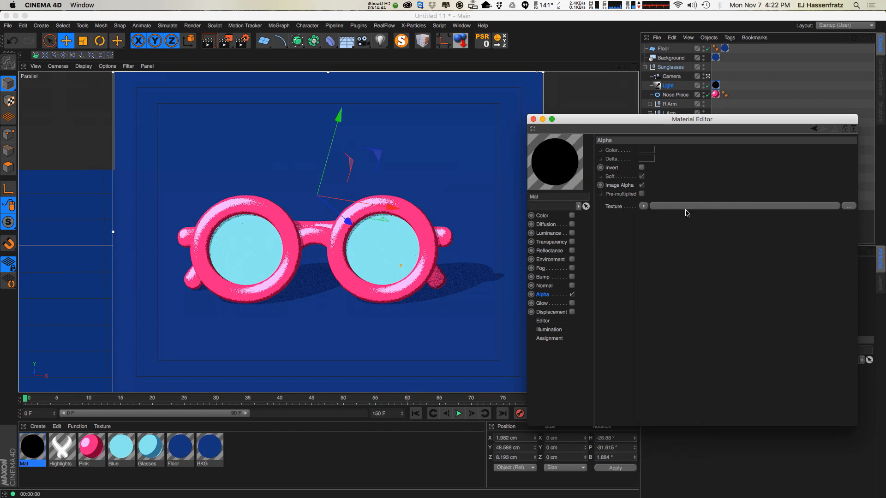
pyautogui.click(643, 205)
pyautogui.moveTo(690, 384)
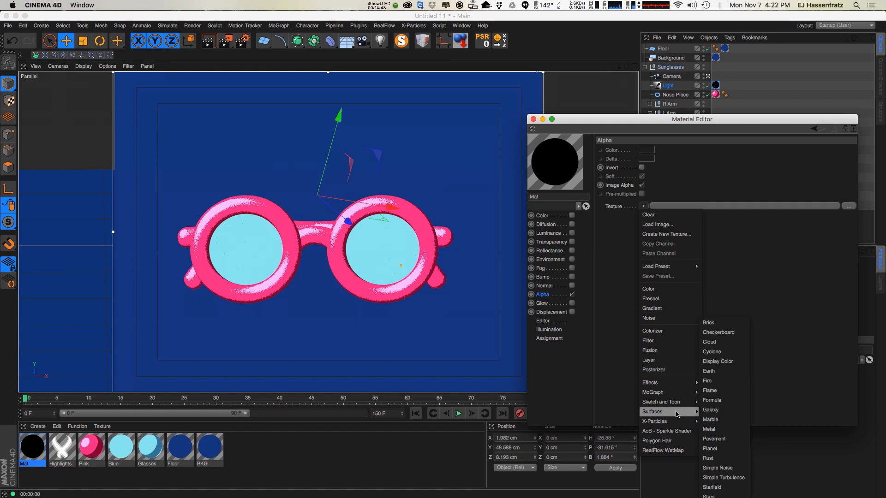
pyautogui.click(713, 362)
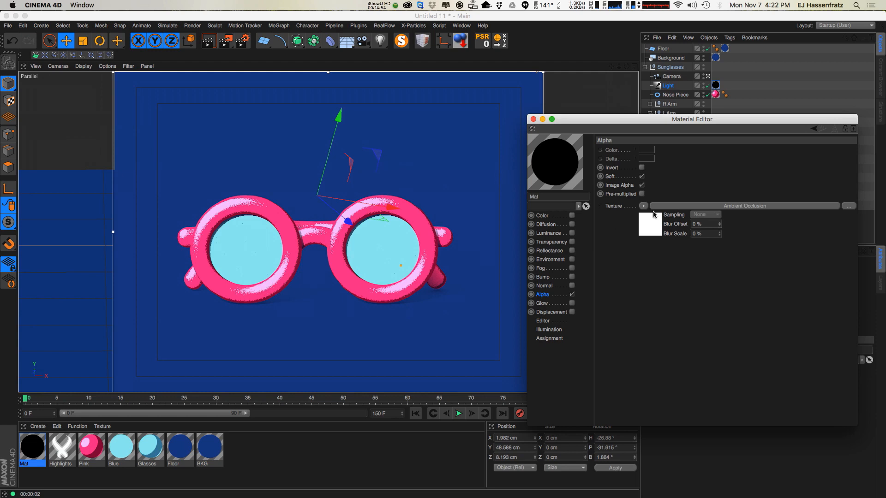
# Toggle Image Alpha, open the Ambient Occlusion shader, set Maximum Ray Length to 200 cm and render.
pyautogui.click(641, 186)
pyautogui.click(779, 205)
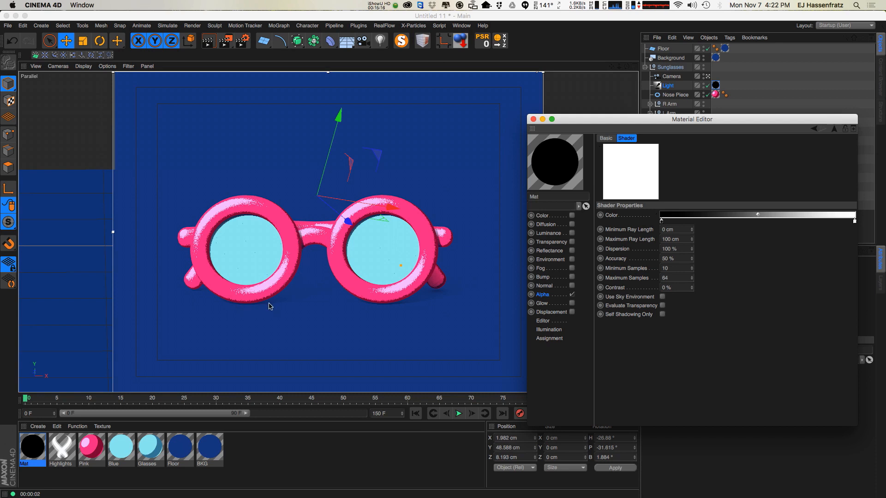
pyautogui.doubleClick(675, 239)
pyautogui.write('20')
pyautogui.press('super+r')
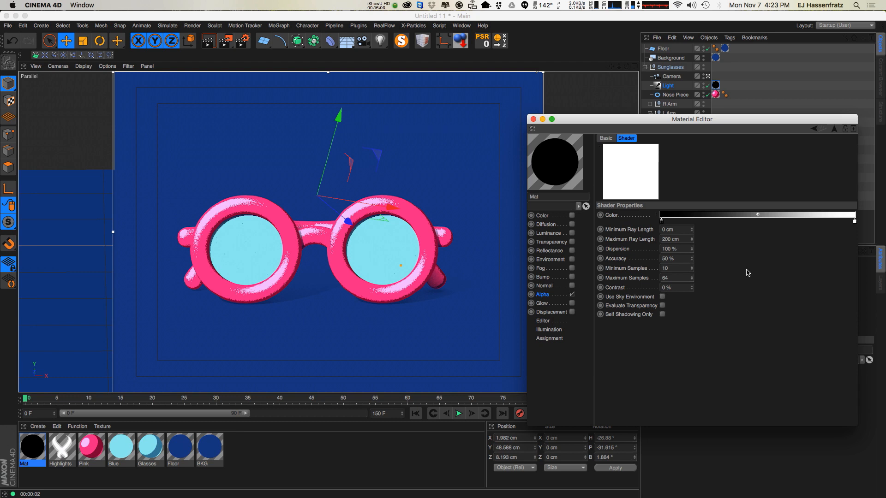
# Set the AO shader's Minimum and Maximum Samples to 2 and Maximum Ray Length to 250 cm.
pyautogui.click(674, 268)
pyautogui.write('2')
pyautogui.press('Tab')
pyautogui.write('2')
pyautogui.press('Return')
pyautogui.click(683, 240)
pyautogui.write('50')
pyautogui.press('Return')
# Move the AO colour gradient's black knot inward, set Accuracy to 0% and Minimum Samples to 1.
pyautogui.click(677, 239)
pyautogui.write('2')
pyautogui.moveTo(661, 224); pyautogui.dragTo(743, 223)
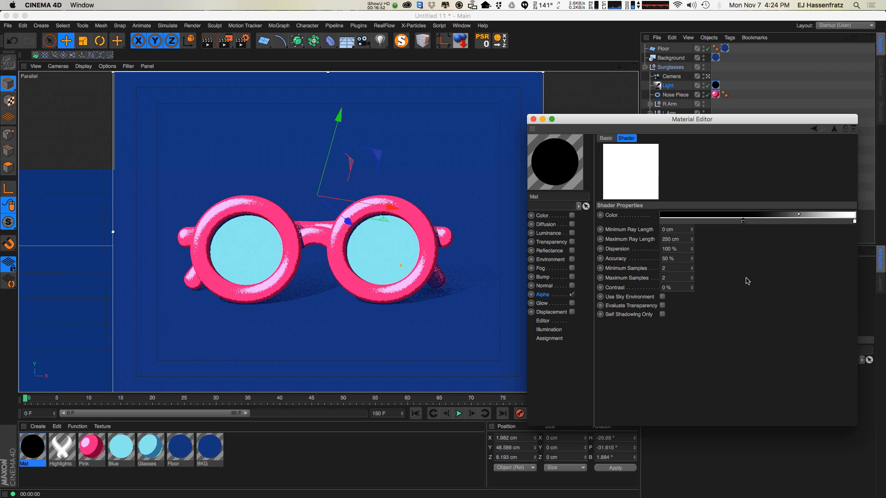
pyautogui.moveTo(674, 261); pyautogui.dragTo(553, 287)
pyautogui.write('0')
pyautogui.press('Return')
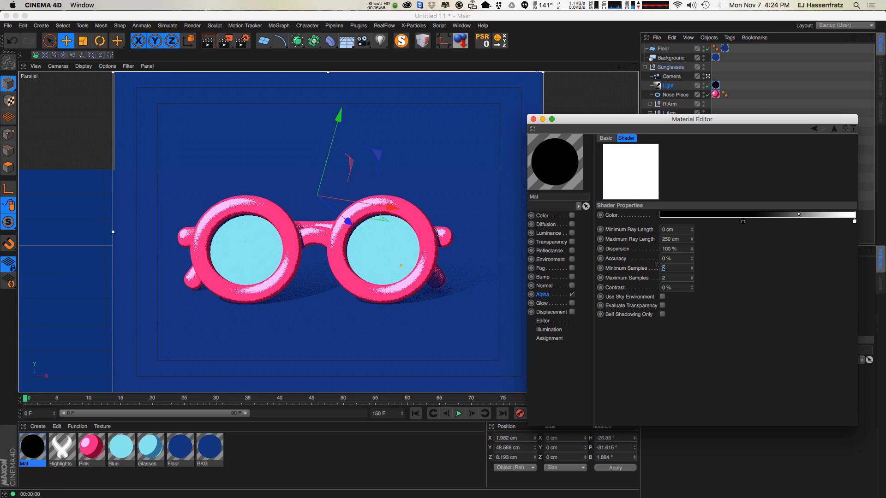
pyautogui.write('1')
pyautogui.press('Return')
# Close the Material Editor and examine the light's shadow colour in its Shadow settings.
pyautogui.moveTo(644, 120); pyautogui.dragTo(0, 253)
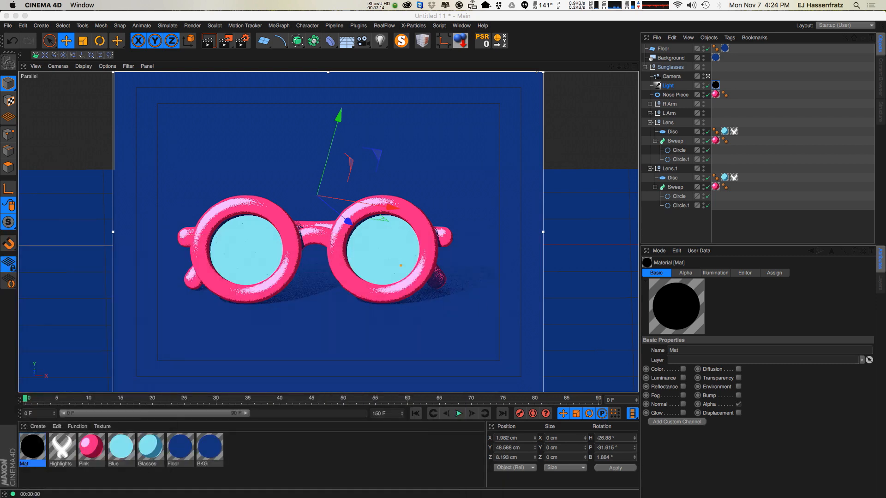
pyautogui.click(716, 86)
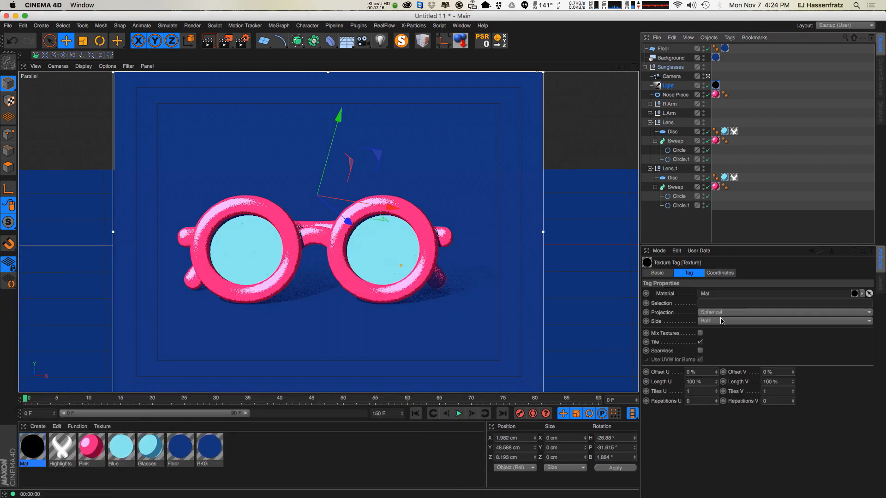
pyautogui.click(675, 85)
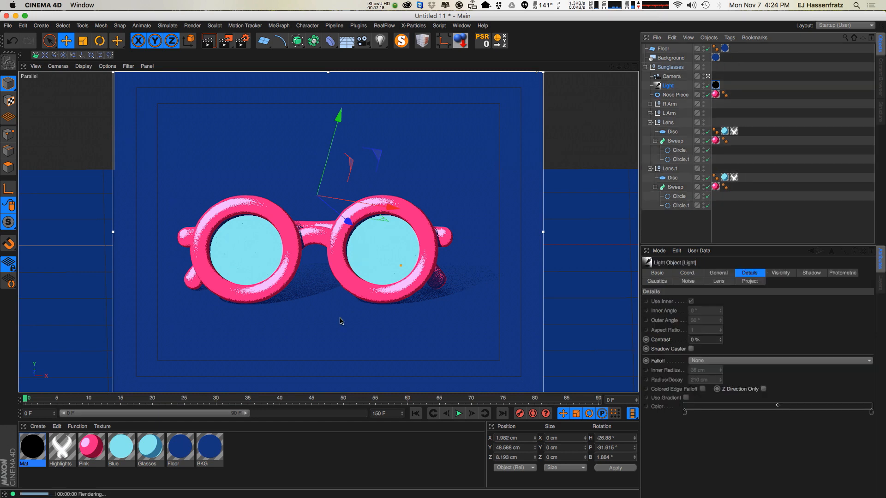
pyautogui.click(775, 274)
pyautogui.click(808, 273)
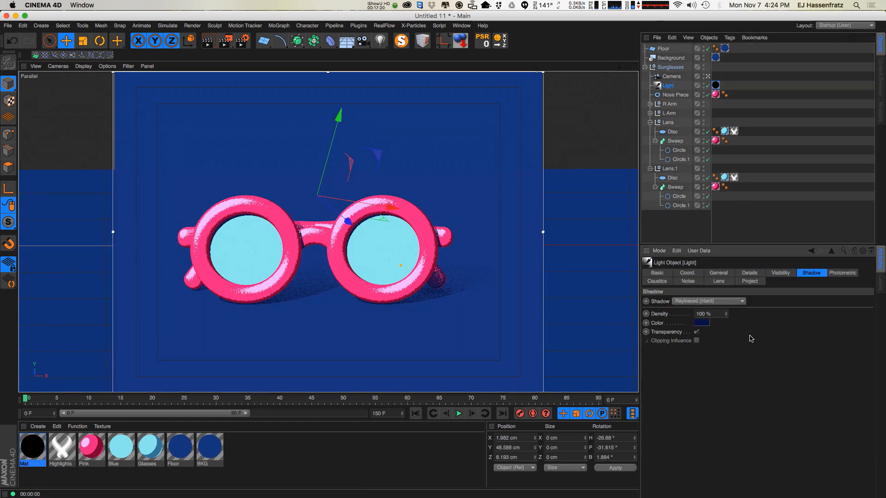
pyautogui.click(719, 329)
pyautogui.click(701, 326)
pyautogui.click(716, 414)
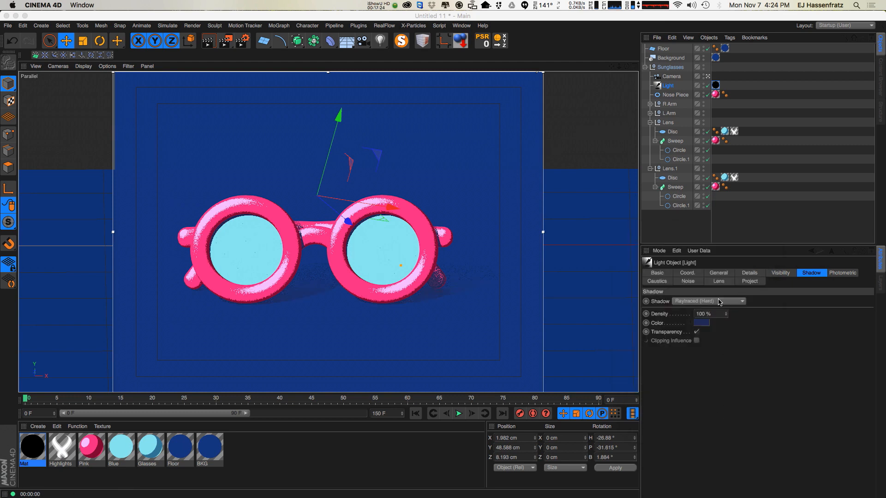
pyautogui.click(701, 323)
pyautogui.click(720, 409)
pyautogui.click(705, 324)
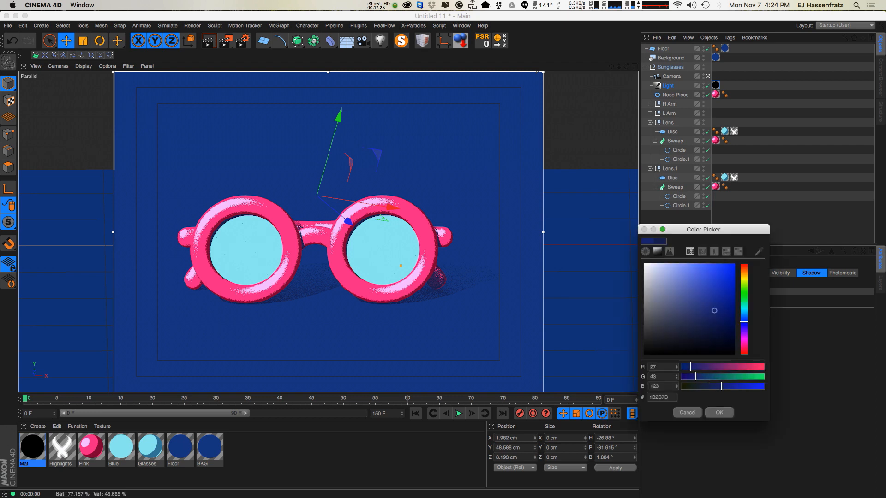
pyautogui.click(720, 410)
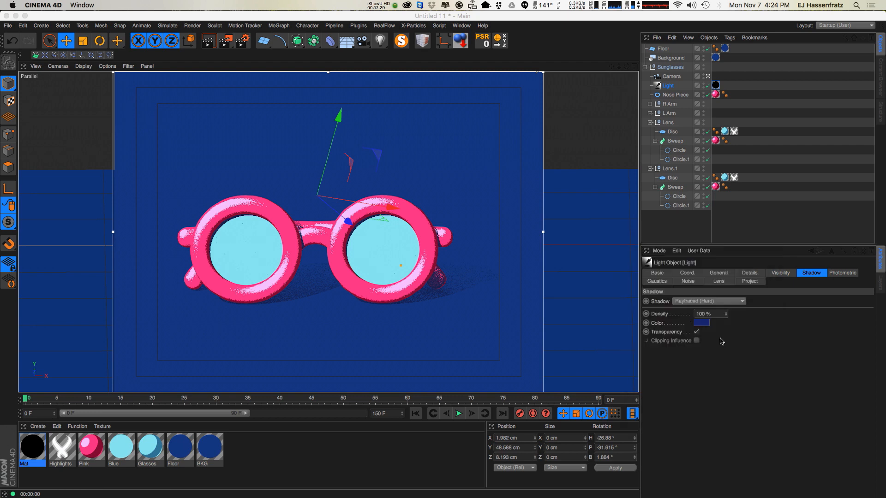
# Try a dark red shadow colour for the light.
pyautogui.click(701, 324)
pyautogui.click(745, 353)
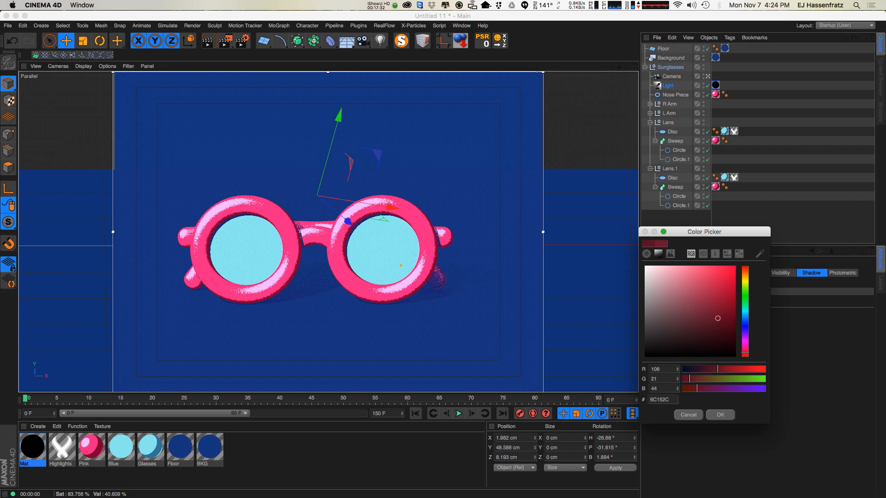
pyautogui.click(720, 415)
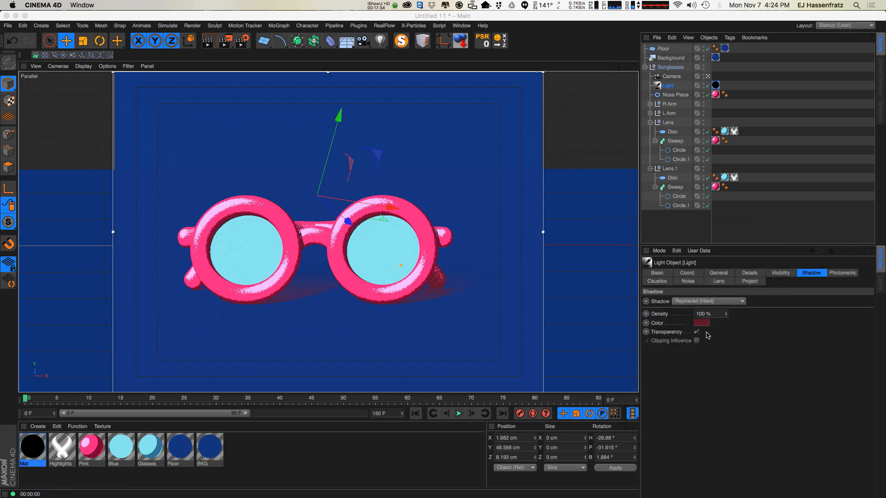
# Set the light's shadow colour to purple-blue 2B1A6A.
pyautogui.click(702, 323)
pyautogui.click(744, 328)
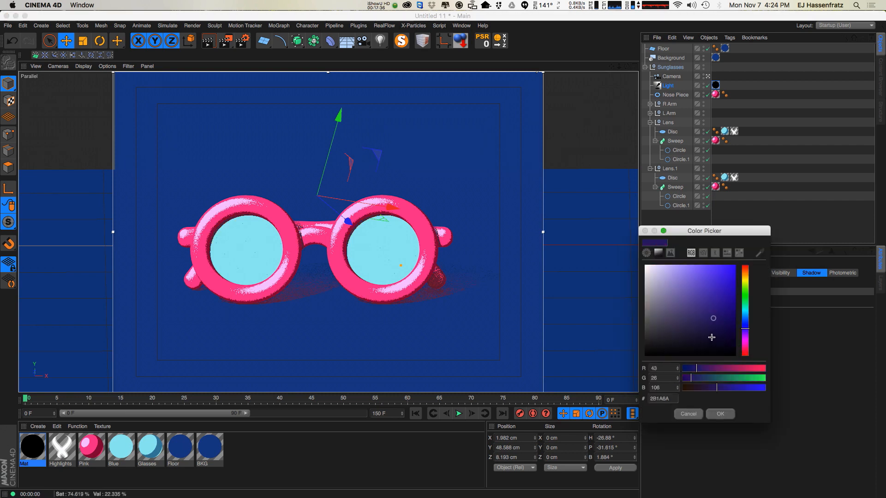
pyautogui.click(720, 415)
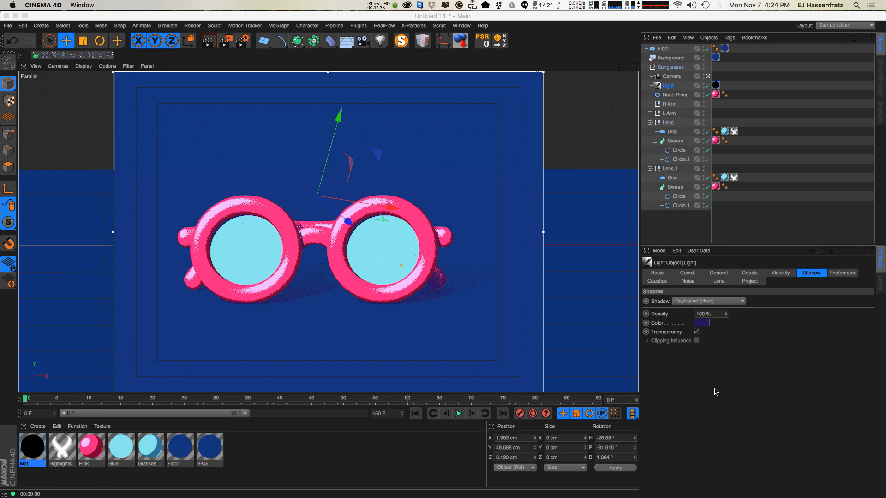
# Rename the Mat material to AO and close the Material Editor.
pyautogui.doubleClick(33, 447)
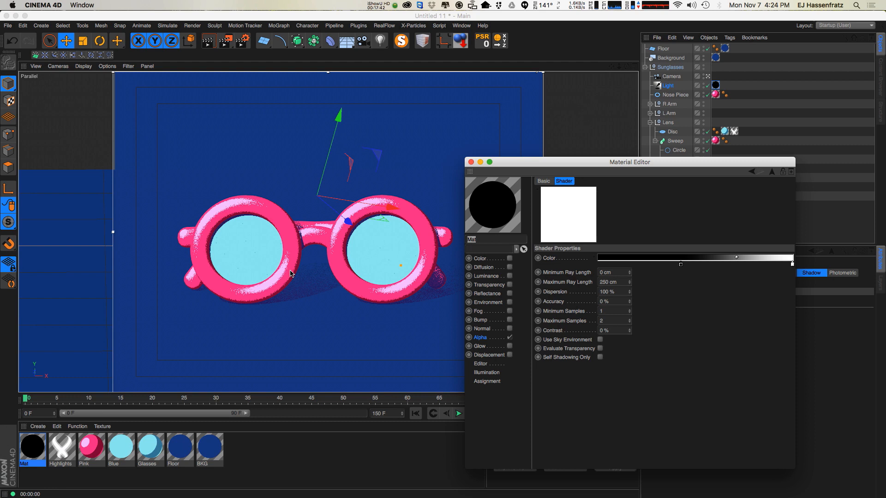
pyautogui.write('AO')
pyautogui.press('Return')
pyautogui.moveTo(503, 170); pyautogui.dragTo(528, 173)
pyautogui.click(716, 94)
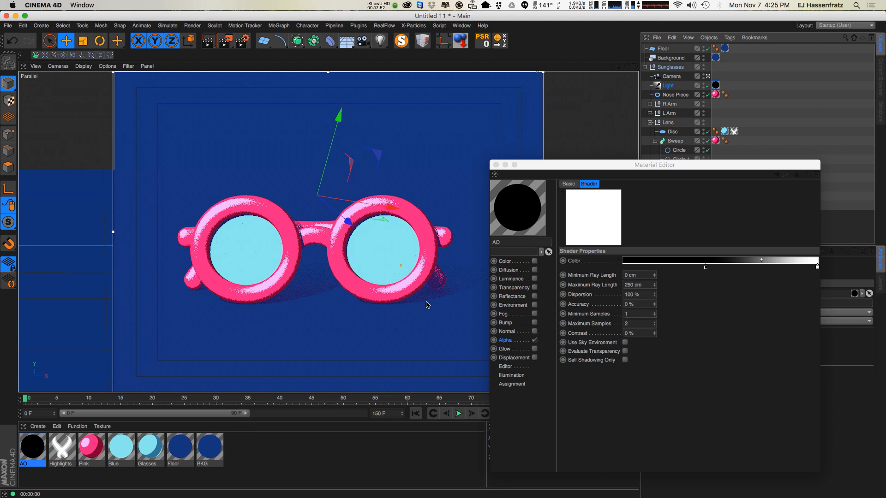
pyautogui.click(496, 165)
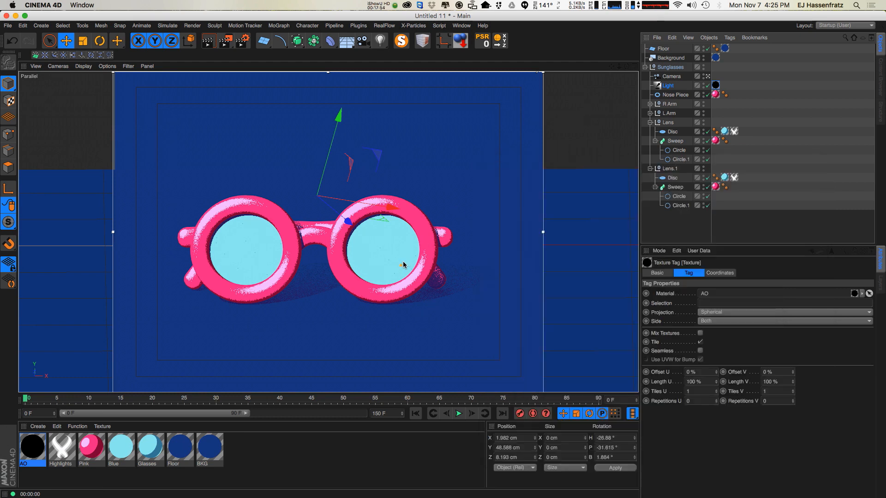
# Select a glasses sweep, open the Pink material and inspect its Bump noise shader.
pyautogui.click(389, 289)
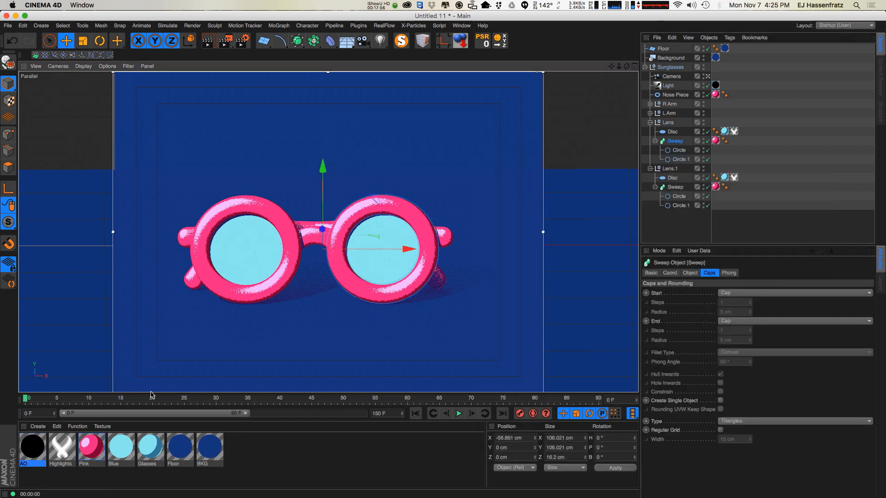
pyautogui.doubleClick(91, 447)
pyautogui.moveTo(277, 69); pyautogui.dragTo(641, 133)
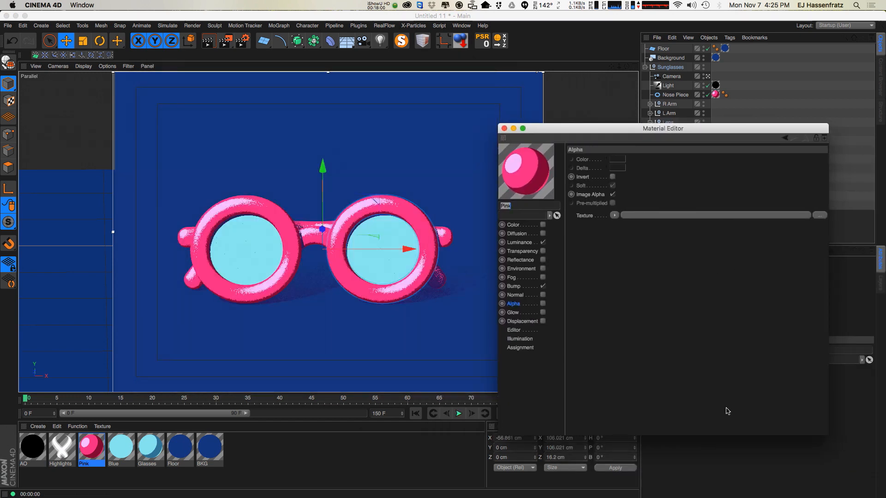
pyautogui.click(515, 287)
pyautogui.click(734, 182)
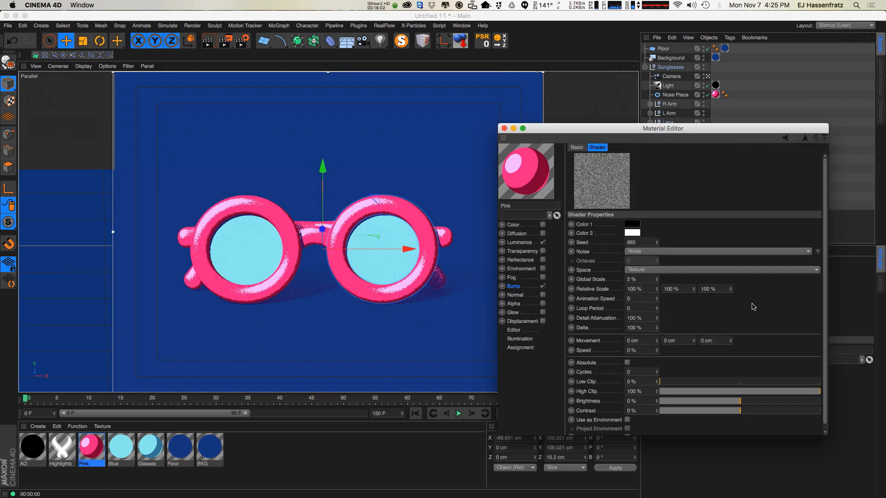
pyautogui.click(515, 287)
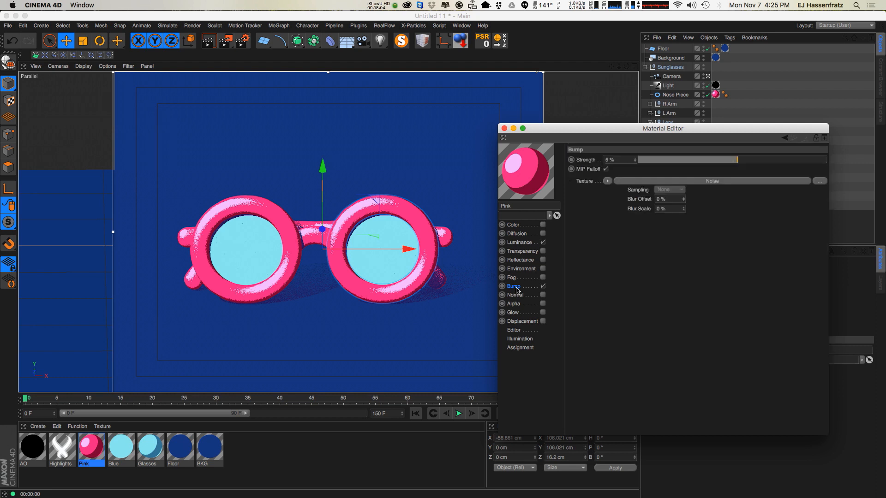
# Open the Pink material's Luminance Cel shader and set its diffuse gradient interpolation to Smooth Knot.
pyautogui.click(519, 242)
pyautogui.click(646, 352)
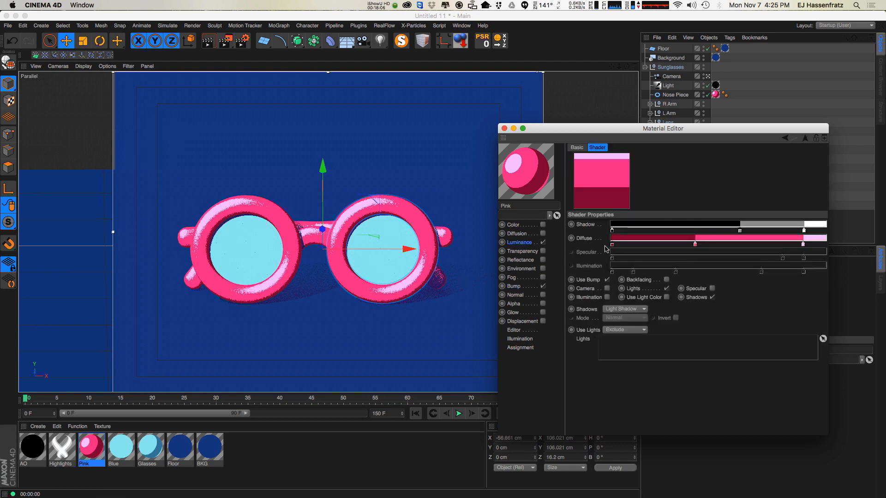
pyautogui.click(588, 280)
pyautogui.click(612, 243)
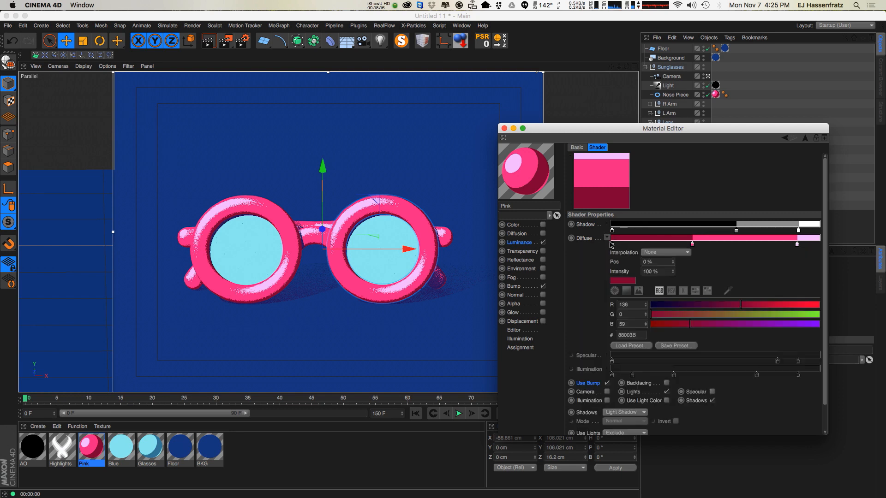
pyautogui.click(679, 252)
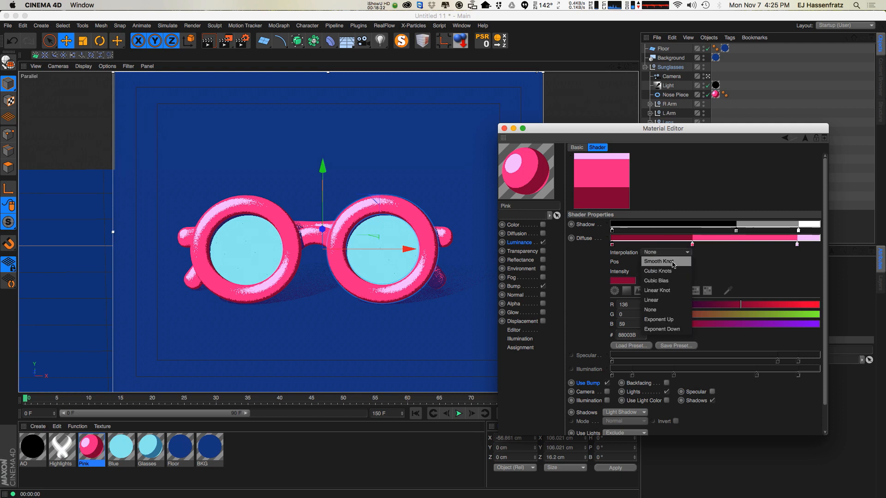
pyautogui.click(673, 261)
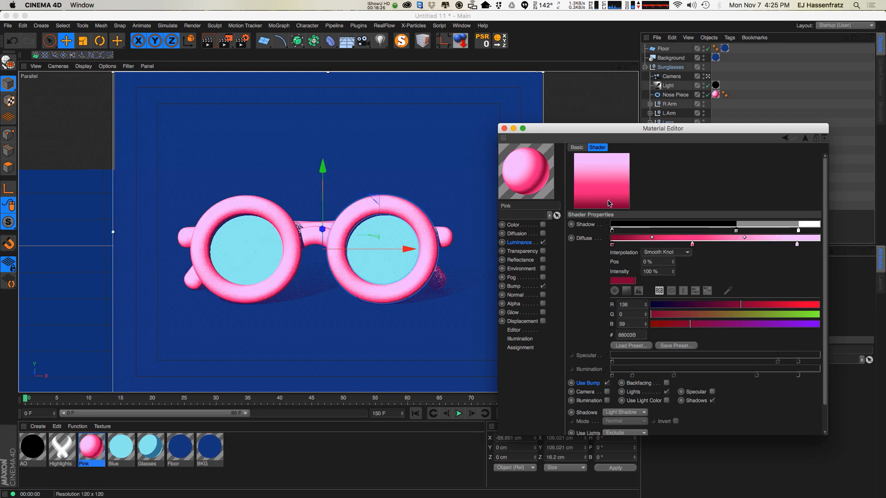
# Slide the diffuse gradient's pink knots toward the bright end, undoing the last knot move.
pyautogui.moveTo(693, 245); pyautogui.dragTo(820, 244)
pyautogui.moveTo(761, 244); pyautogui.dragTo(810, 245)
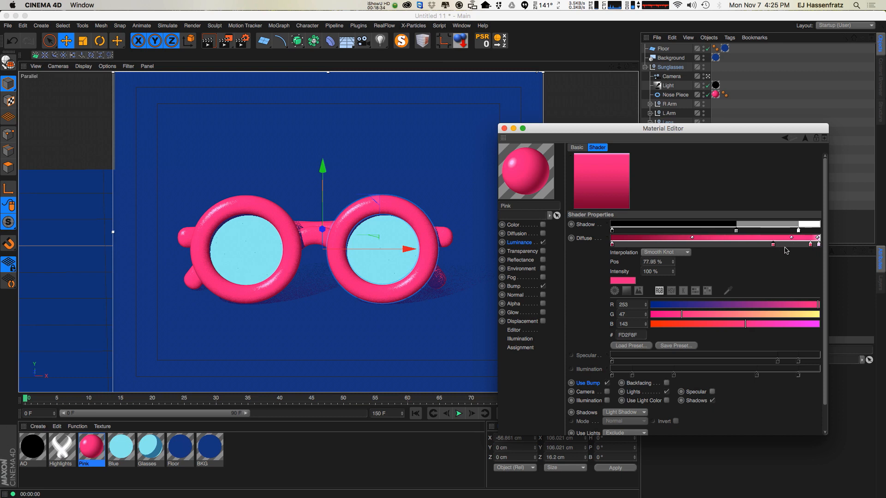
pyautogui.click(808, 250)
pyautogui.moveTo(809, 245); pyautogui.dragTo(780, 245)
pyautogui.press('super+z')
# Fine-tune the diffuse gradient knot positions, placing the bright pink knot at about 86%.
pyautogui.moveTo(625, 245); pyautogui.dragTo(686, 245)
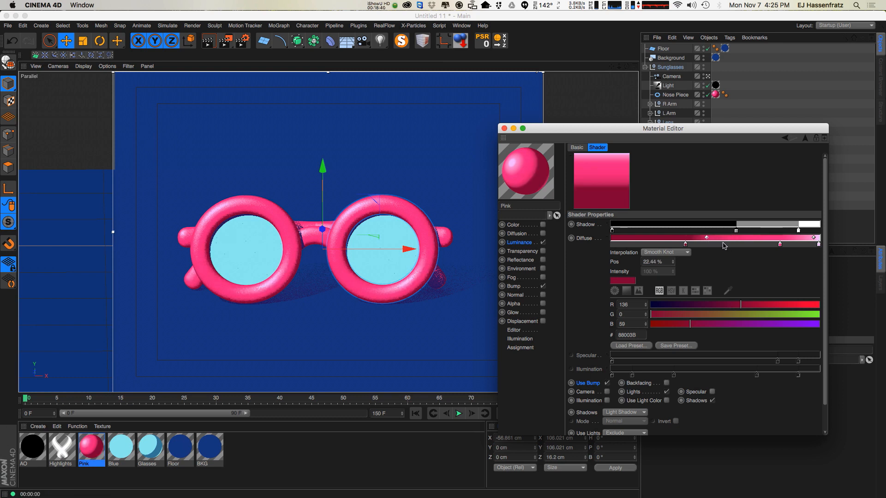
pyautogui.moveTo(780, 245)
pyautogui.mouseDown()
pyautogui.moveTo(768, 245)
pyautogui.moveTo(800, 245)
pyautogui.moveTo(786, 244)
pyautogui.mouseUp()
pyautogui.click(723, 244)
pyautogui.moveTo(722, 245); pyautogui.dragTo(715, 245)
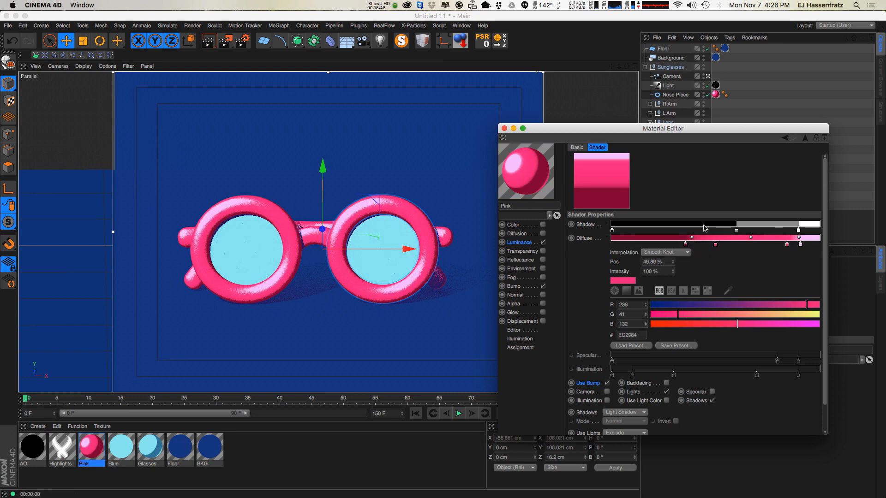
pyautogui.click(685, 244)
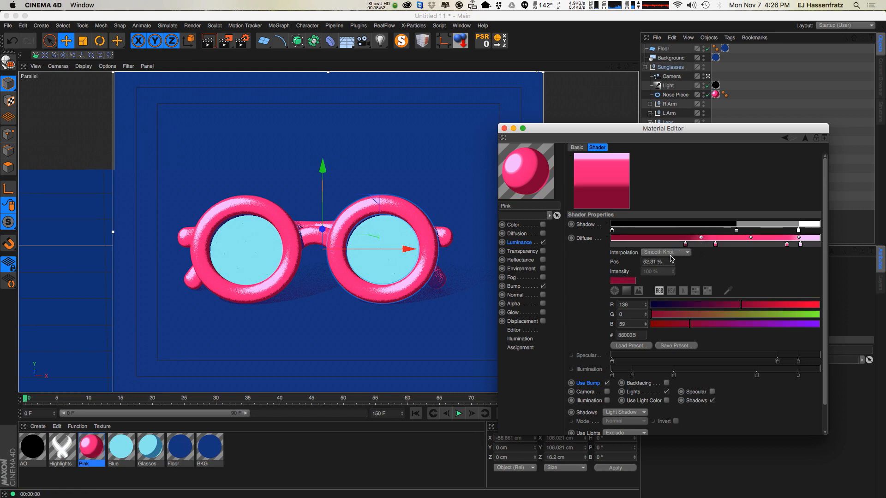
pyautogui.moveTo(685, 246); pyautogui.dragTo(668, 245)
pyautogui.moveTo(787, 245)
pyautogui.mouseDown()
pyautogui.moveTo(776, 245)
pyautogui.moveTo(810, 245)
pyautogui.moveTo(799, 238)
pyautogui.mouseUp()
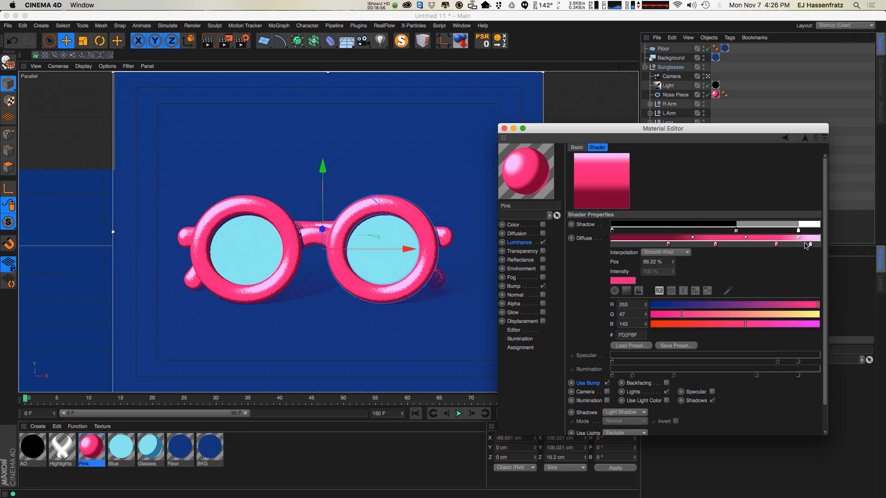